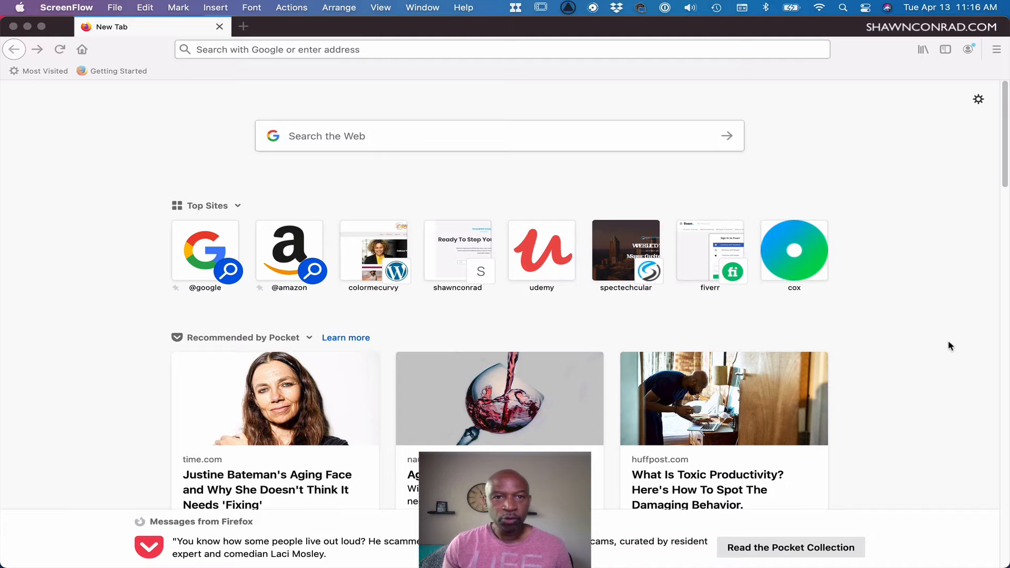
Go to figma.com in the browser and open its Pricing page.
left_click(418, 50)
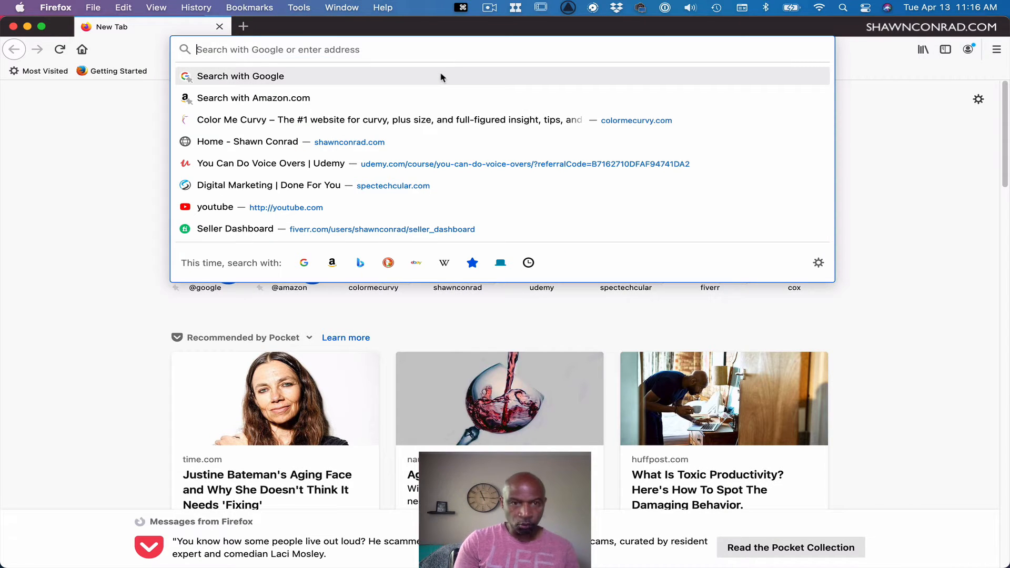
type("figma")
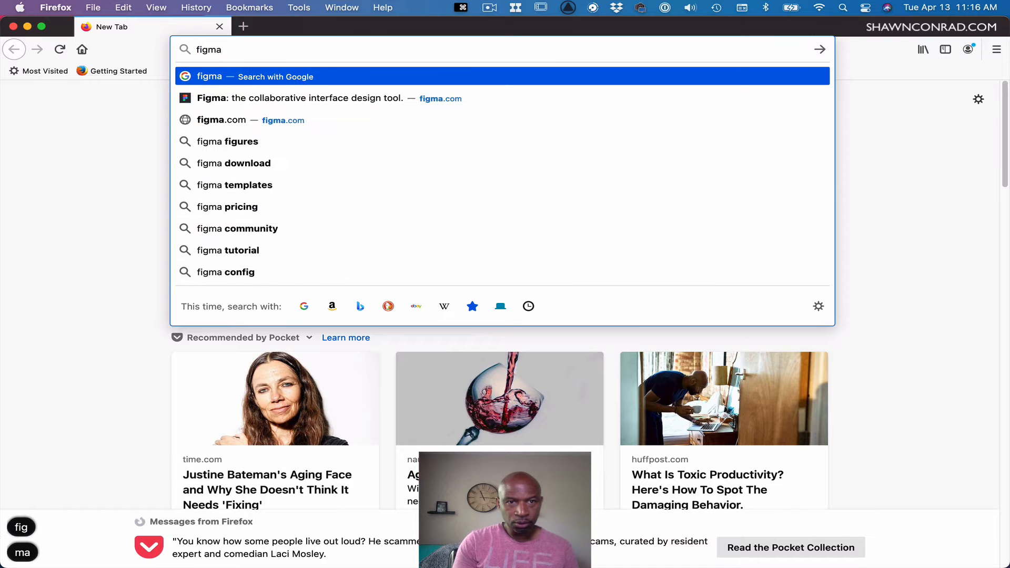
type(".com")
key("Return")
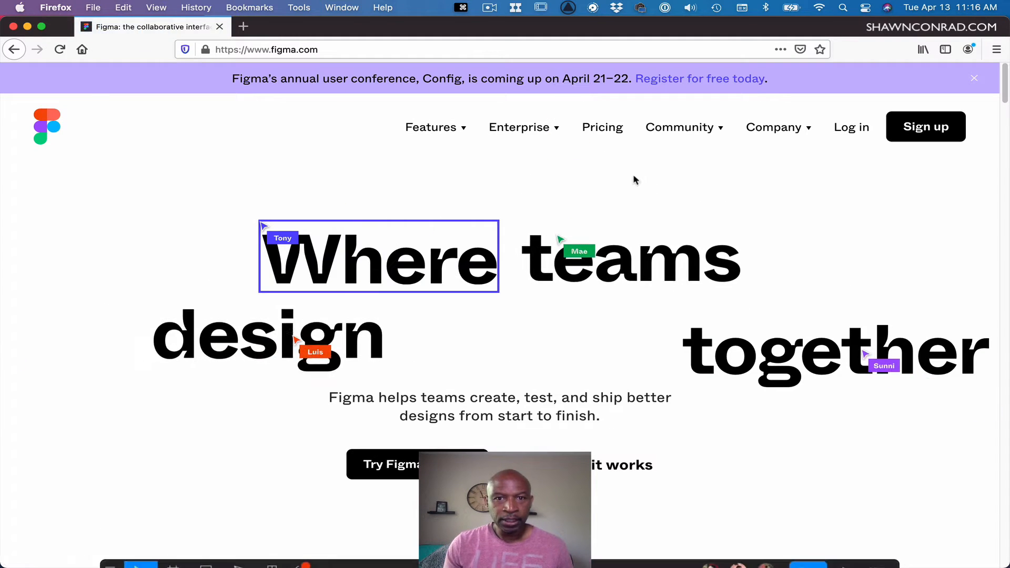
left_click(602, 131)
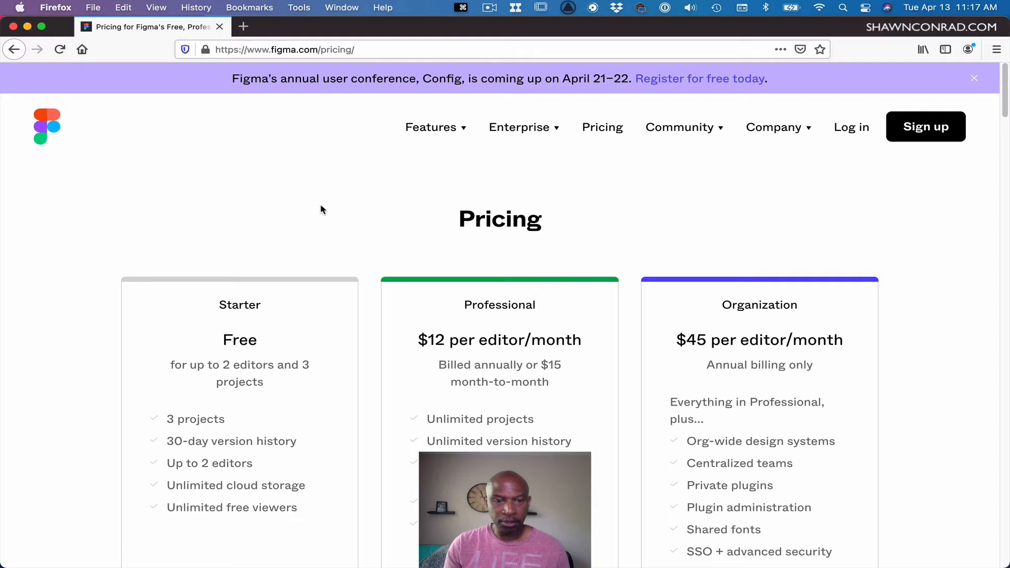
Switch to the Figma app and draw a frame about 753 × 377 on the canvas.
key("super+Tab")
key("super+Tab")
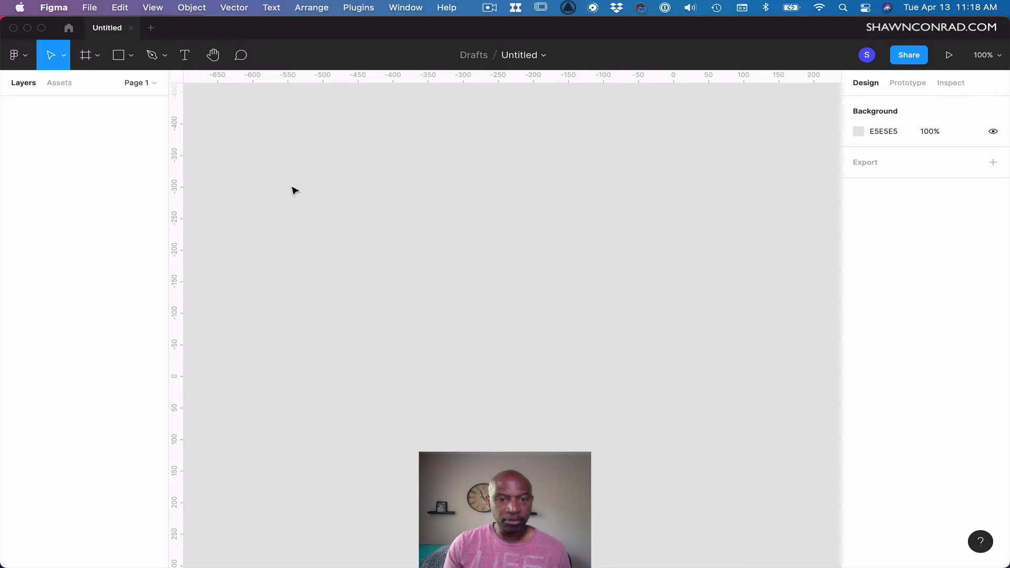
key("f")
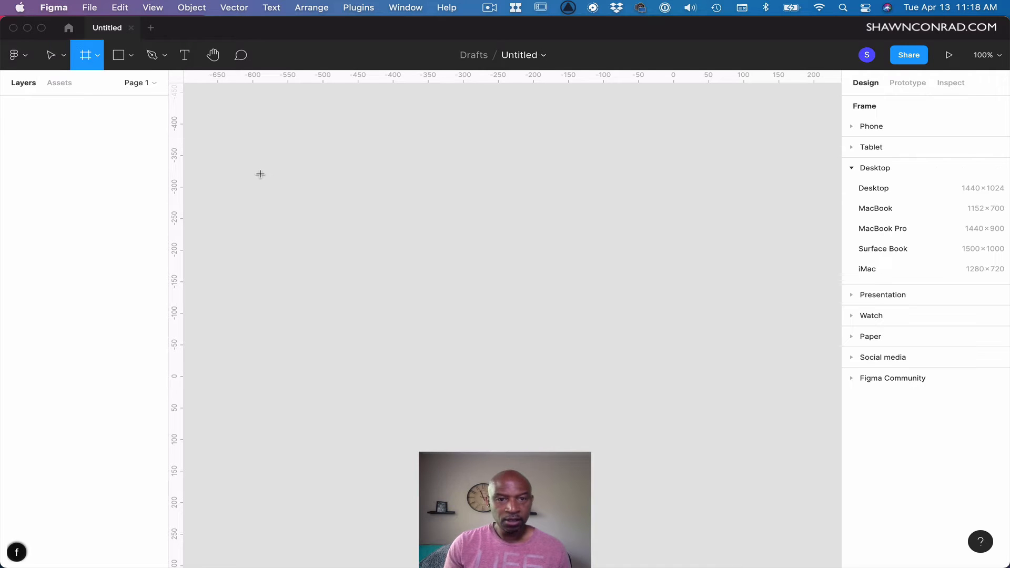
left_click_drag(261, 175, 787, 411)
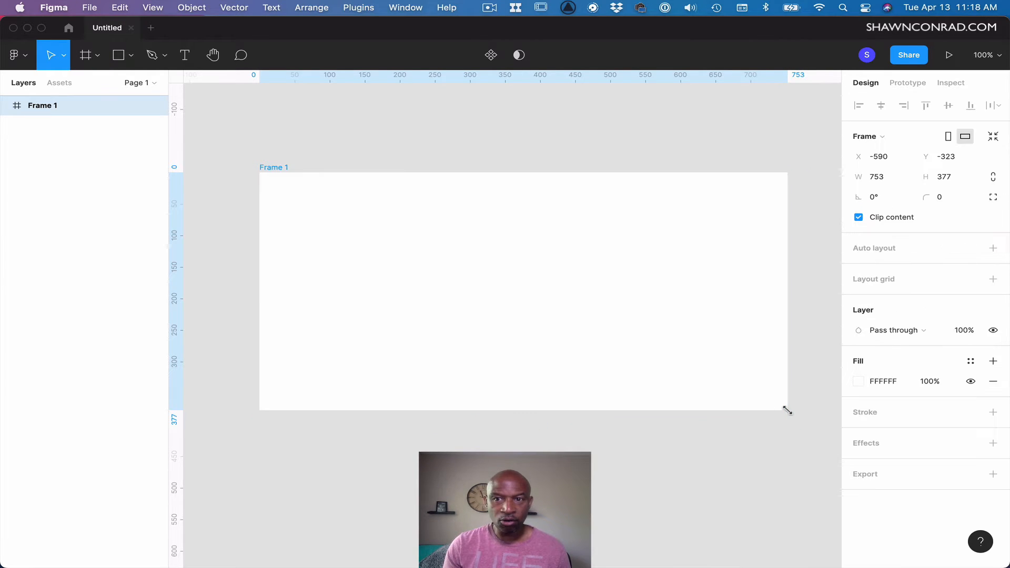
Set the frame's width to 1920 and height to 1080.
left_click(877, 183)
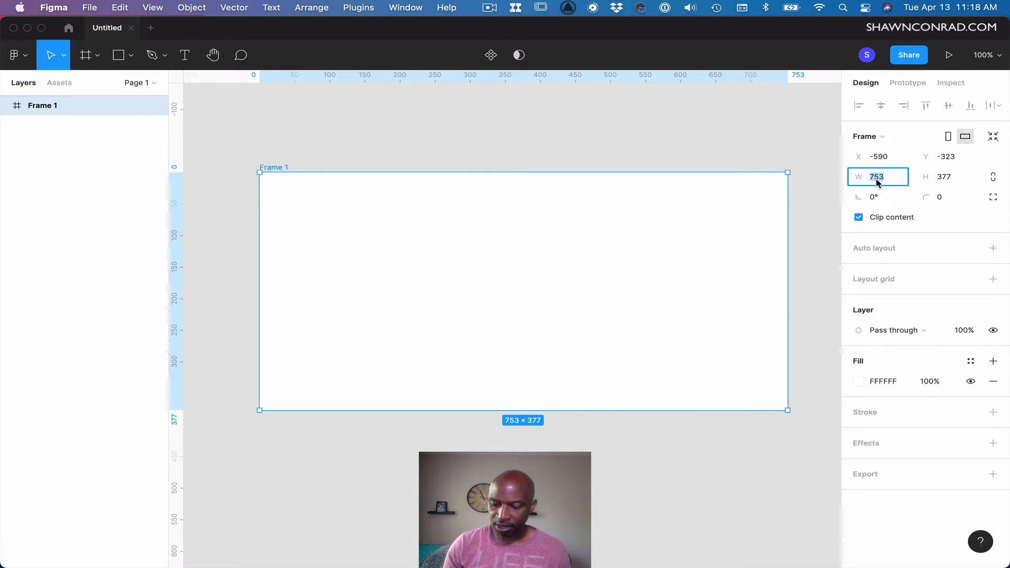
type("1920")
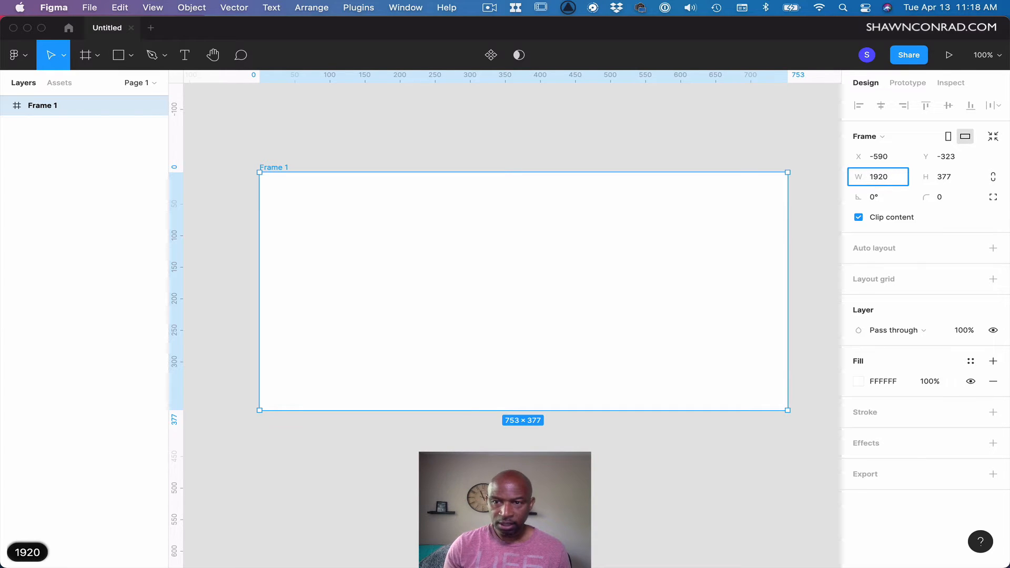
key("Tab")
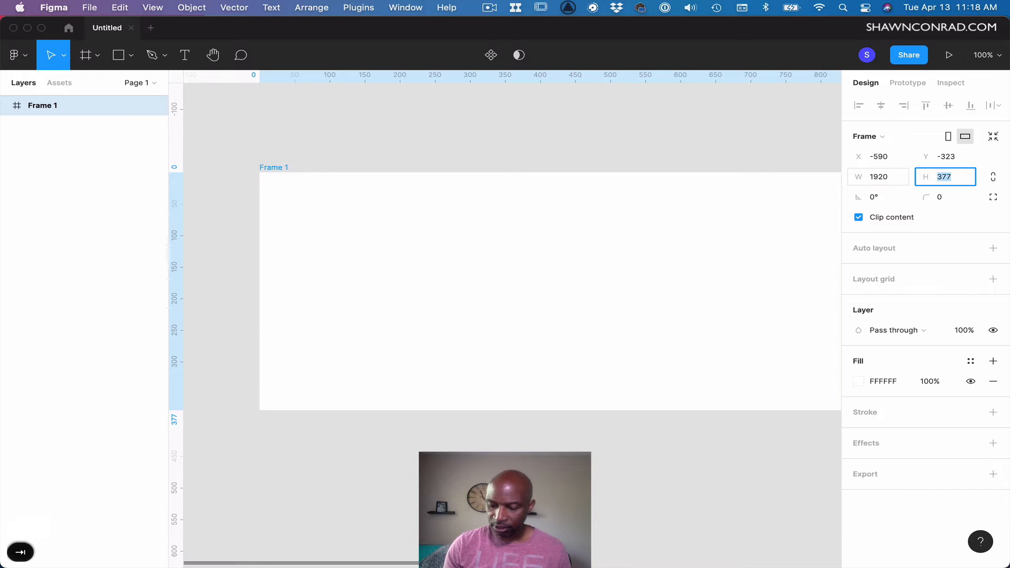
type("108")
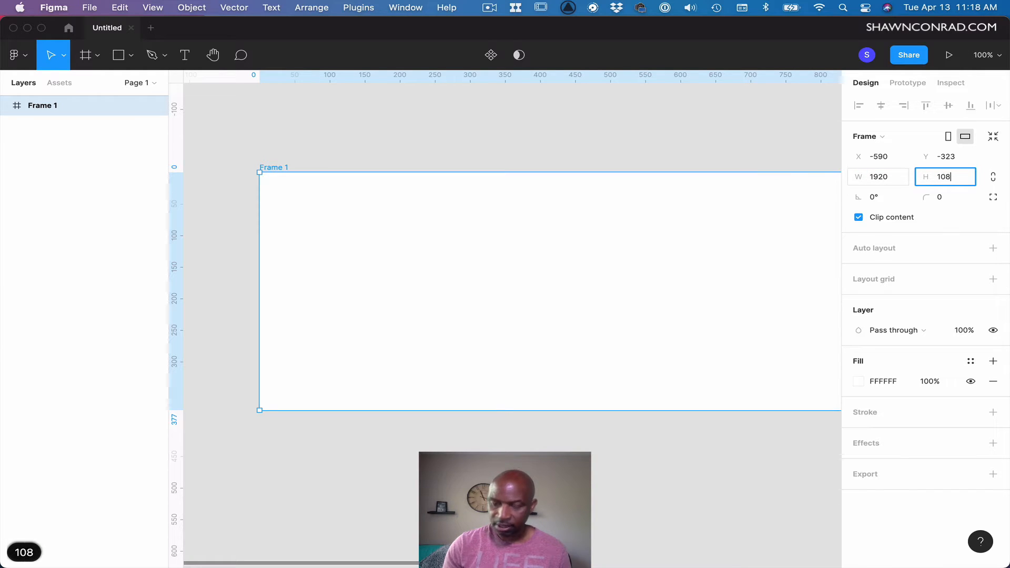
type("0")
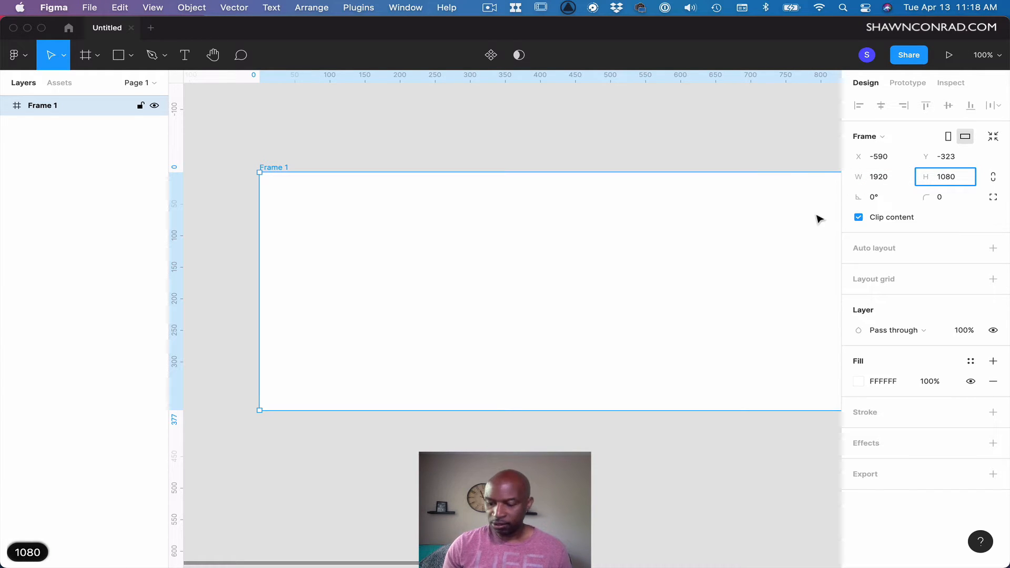
key("Return")
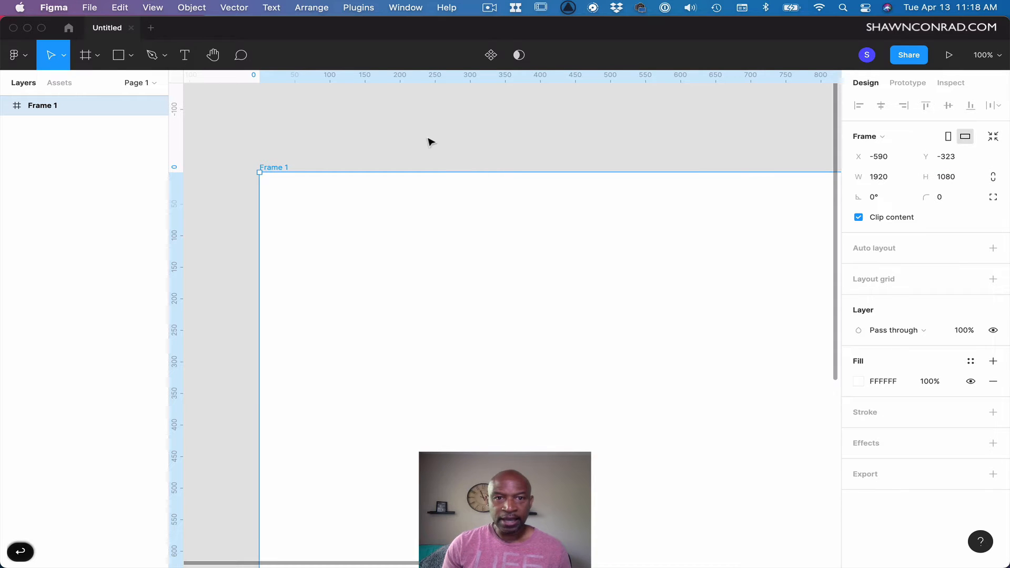
Duplicate the frame into a copy placed below the original.
left_click(344, 152)
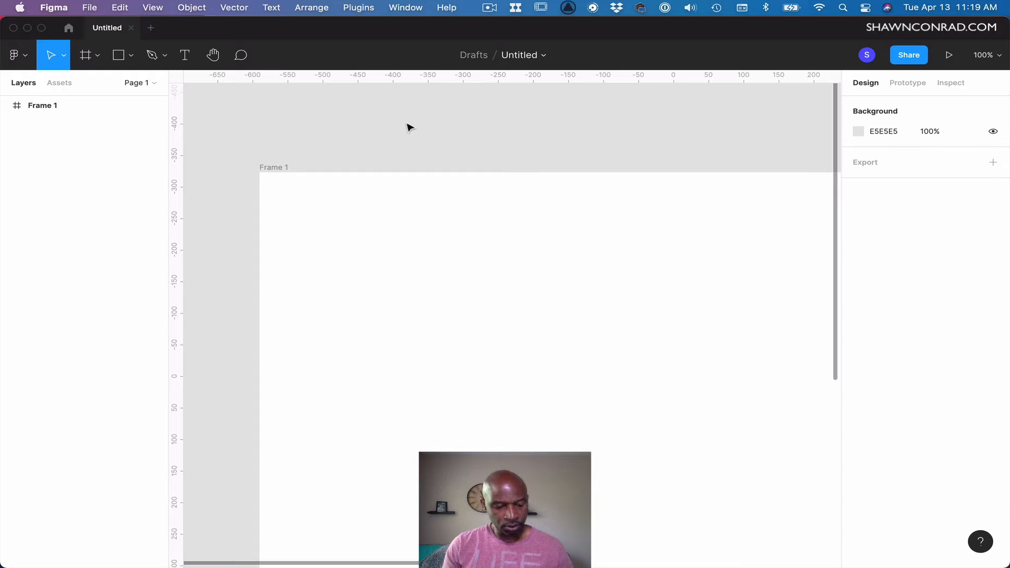
key("shift+1")
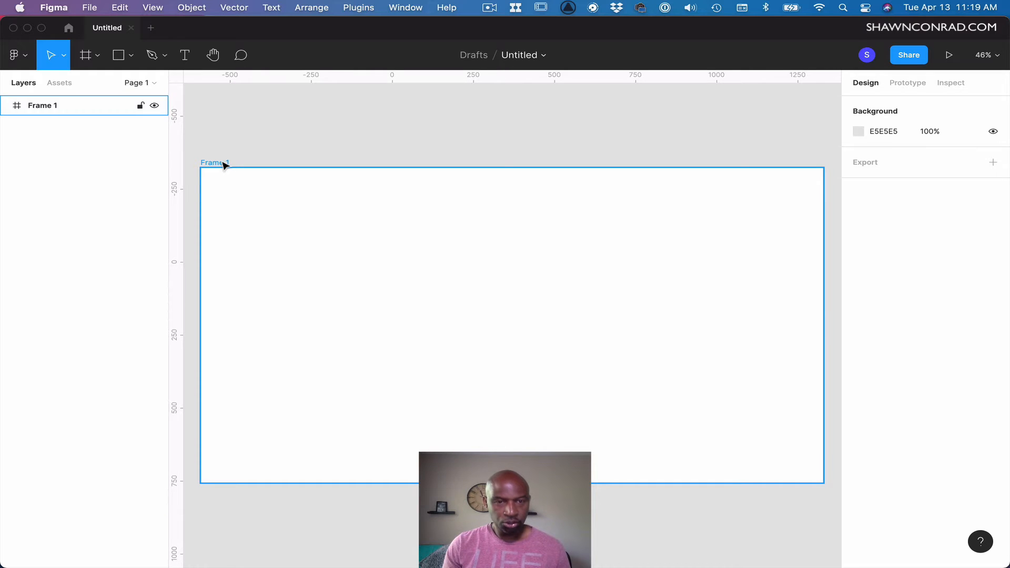
left_click_drag(224, 165, 229, 518)
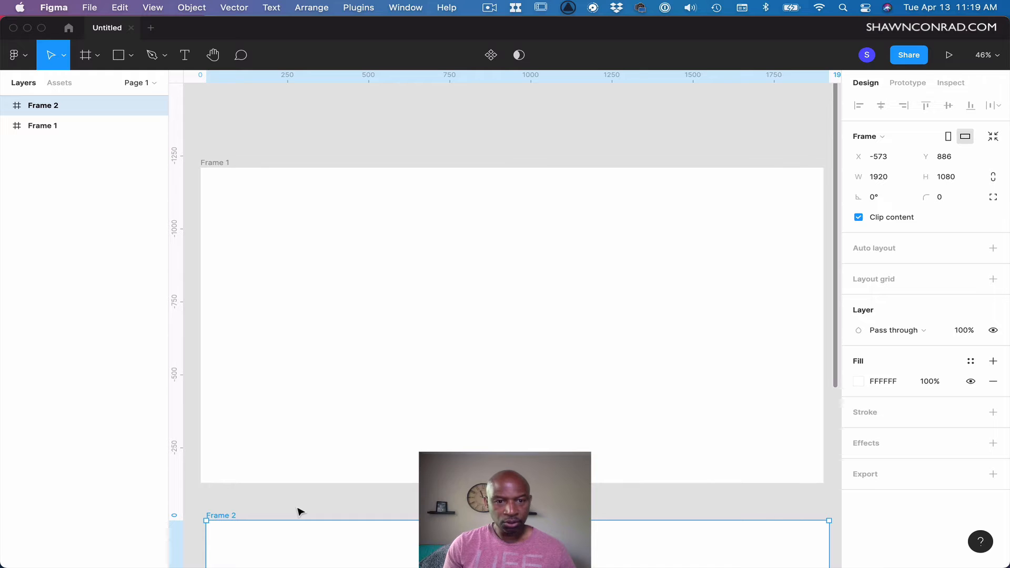
key("shift+1")
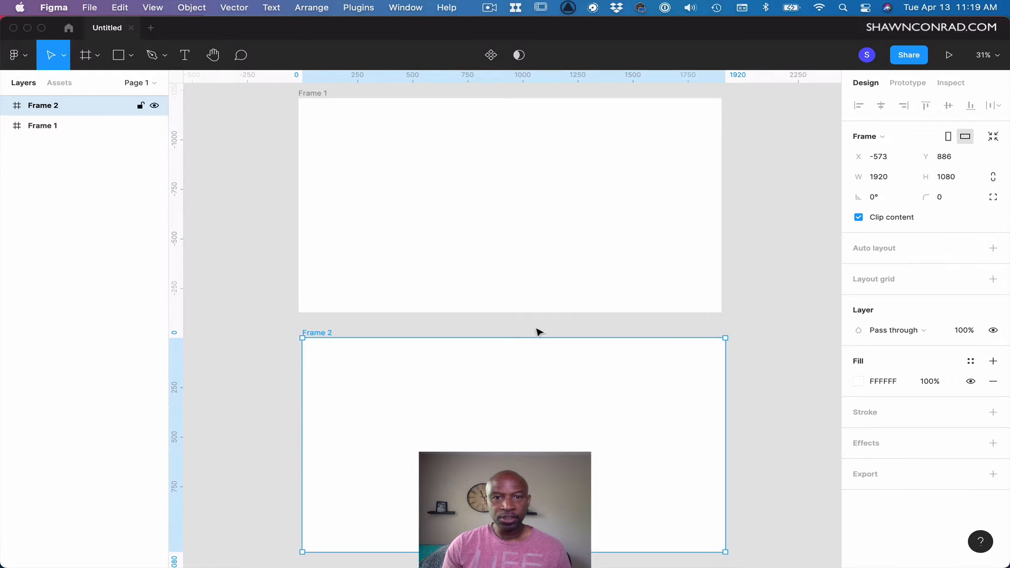
Select the duplicate frame and delete it.
left_click(757, 339)
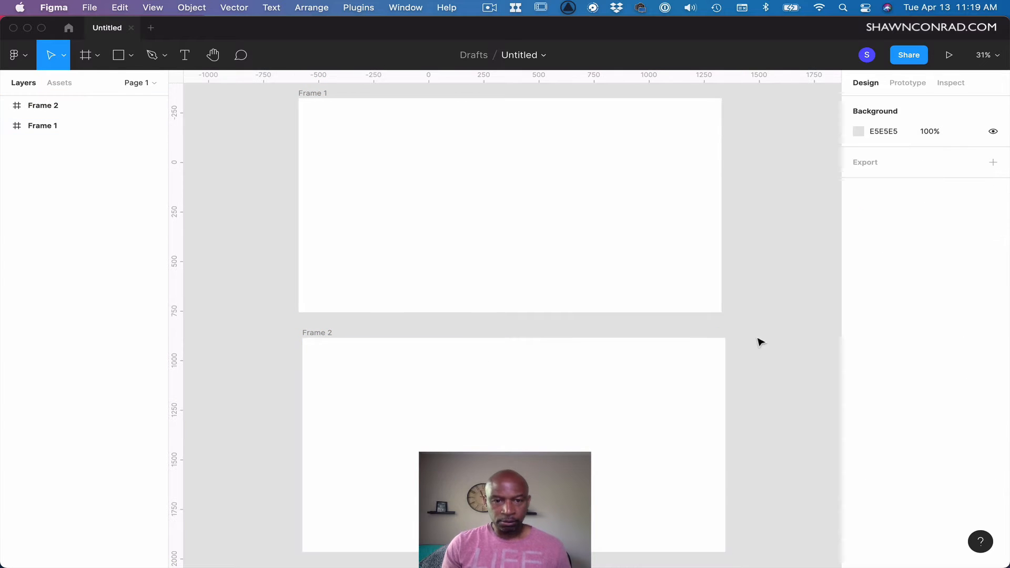
left_click(322, 333)
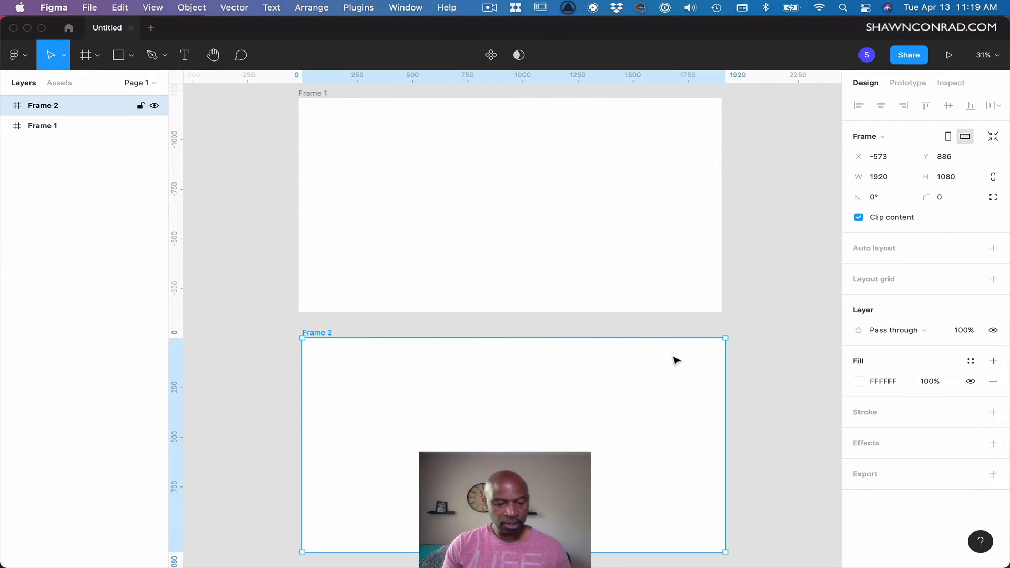
key("shift+2")
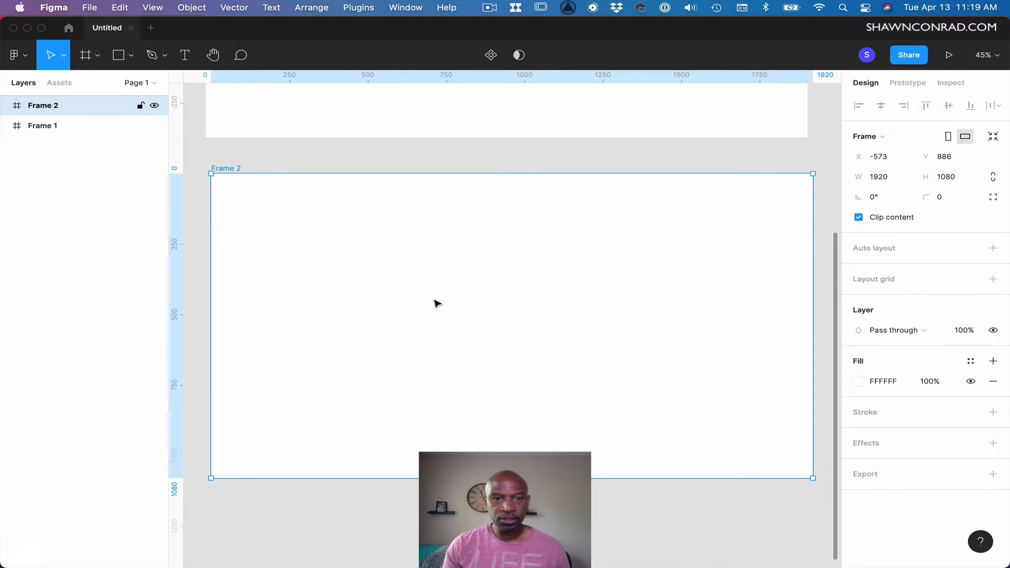
left_click(256, 163)
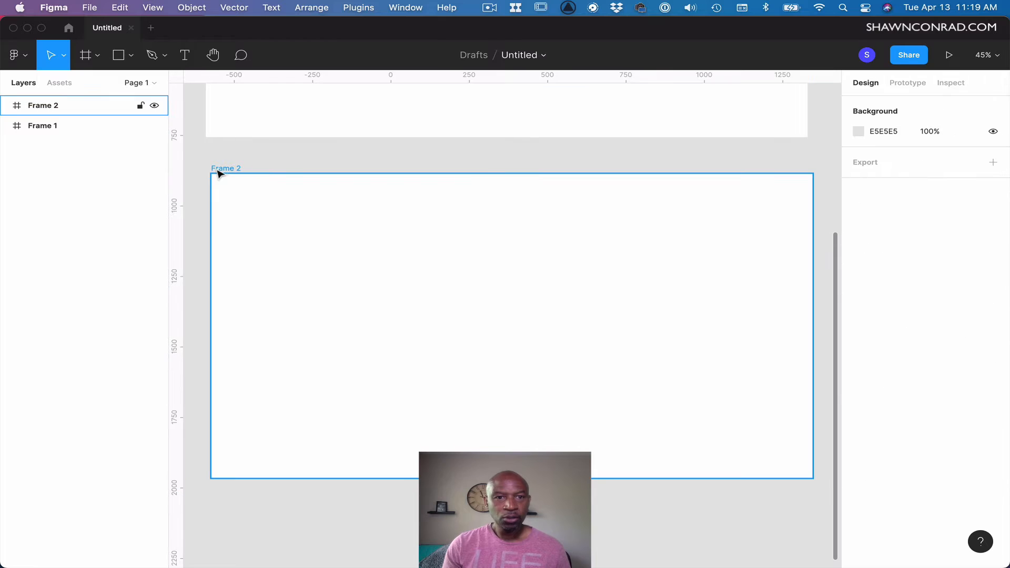
left_click(220, 169)
key("BackSpace")
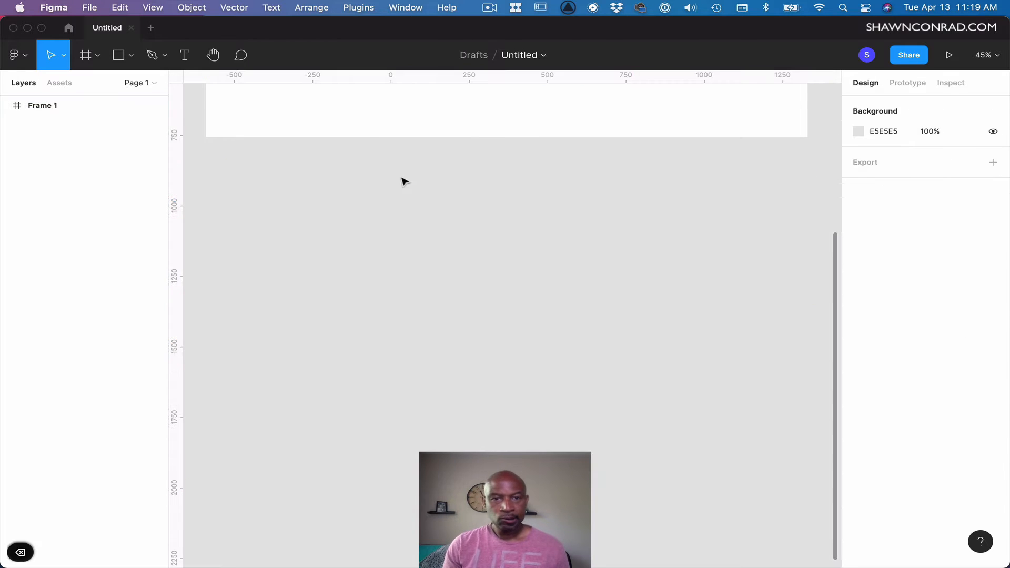
Place the image YT Thumbnail Displayed.png from the iCloud Desktop folder into the frame.
left_click(370, 136)
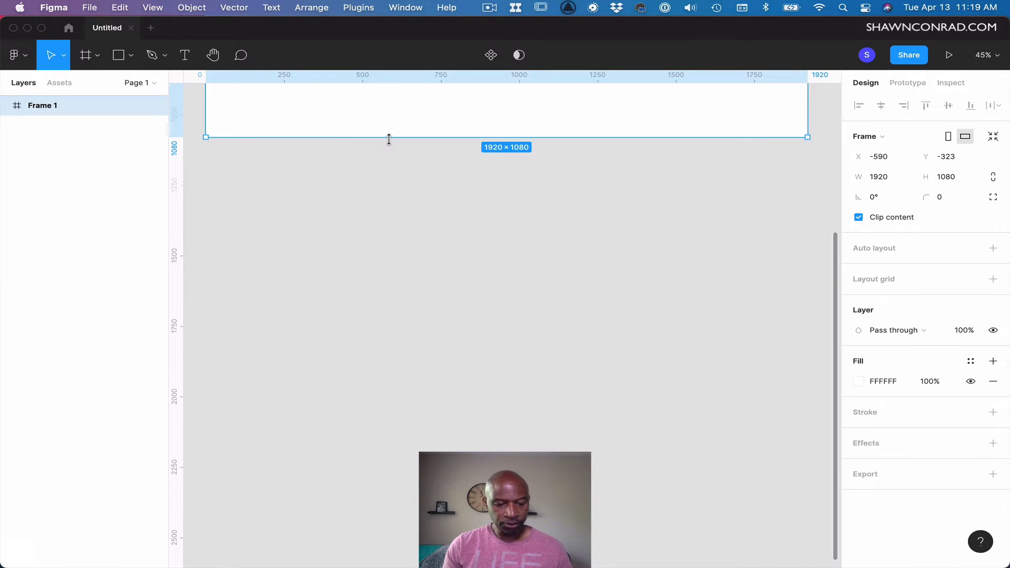
key("shift+1")
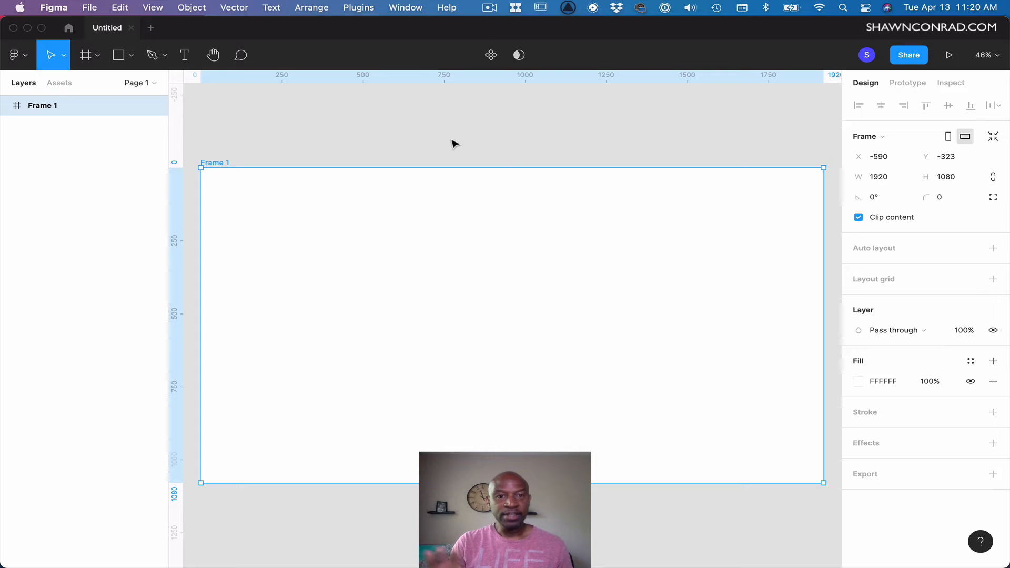
left_click(393, 144)
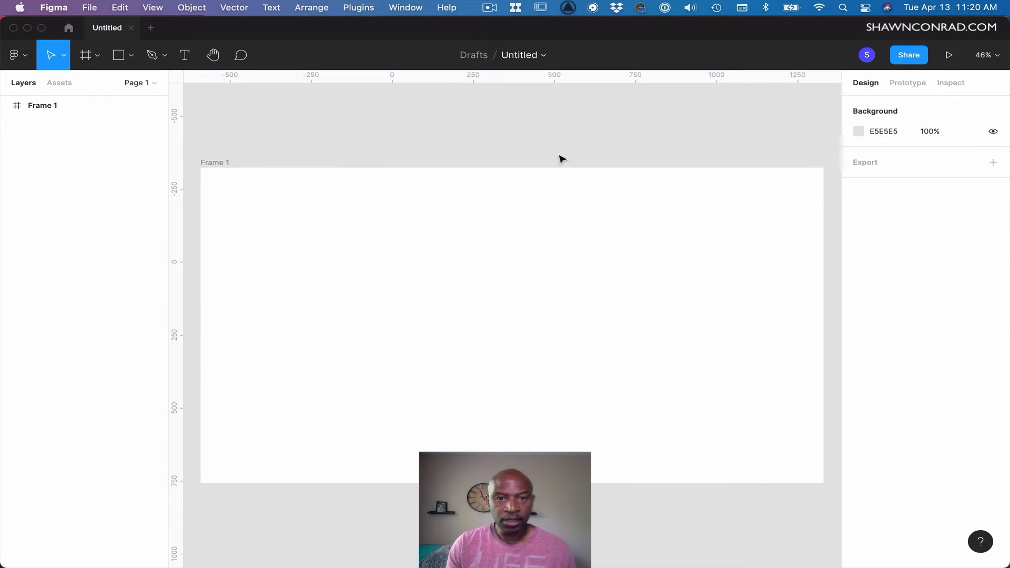
left_click(218, 164)
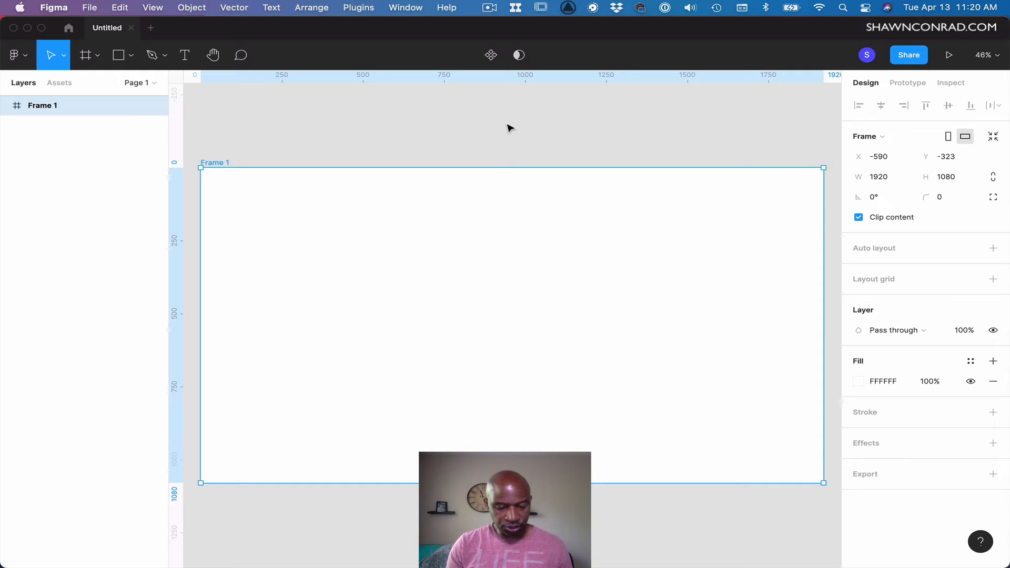
key("super+shift+k")
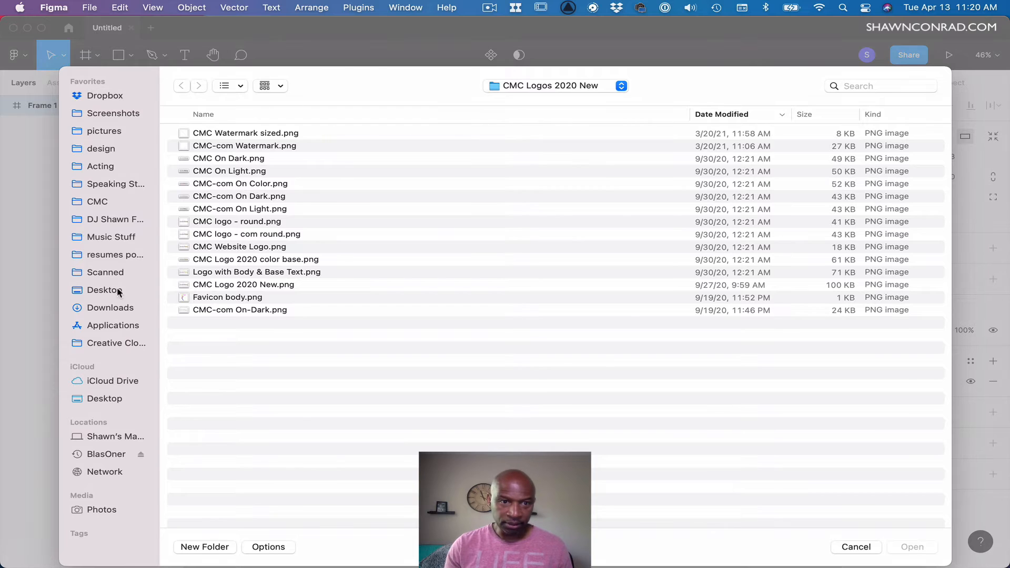
left_click(118, 292)
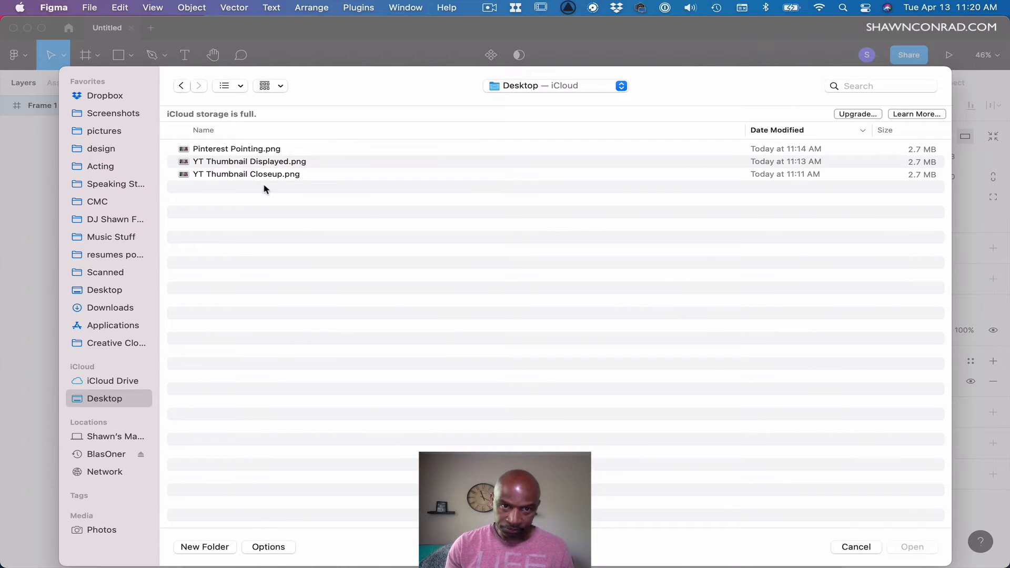
left_click(237, 164)
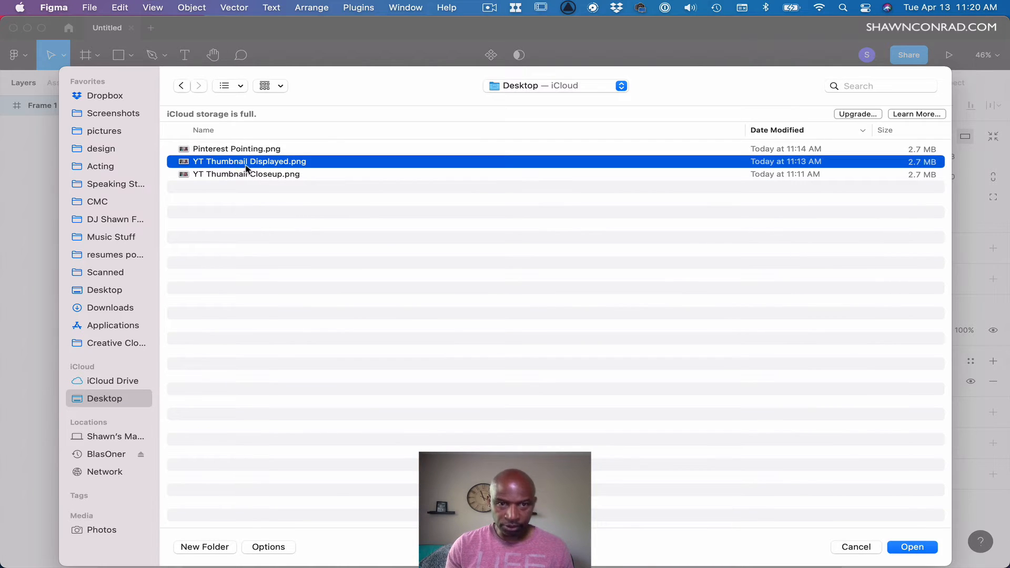
key("Return")
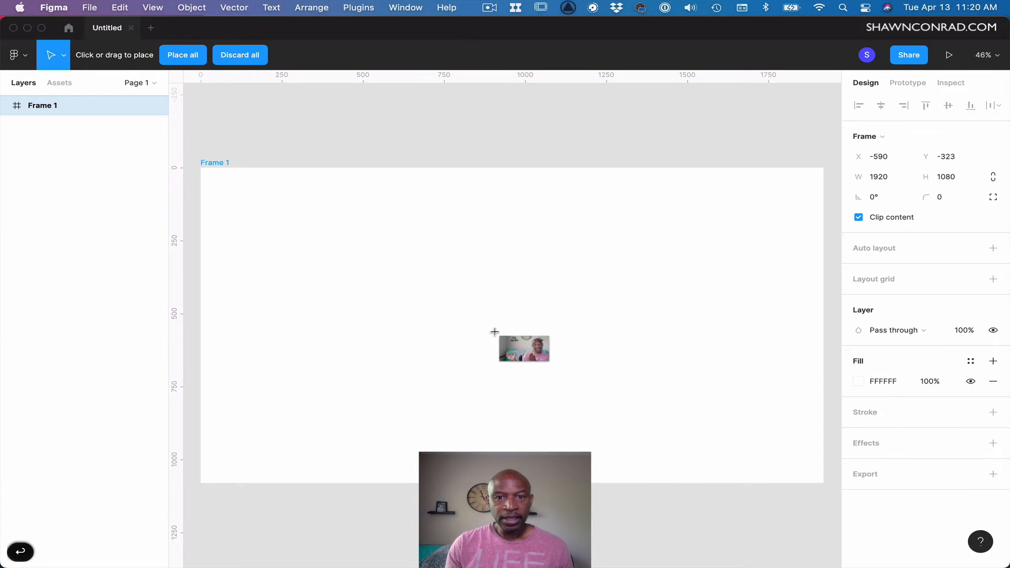
left_click(484, 303)
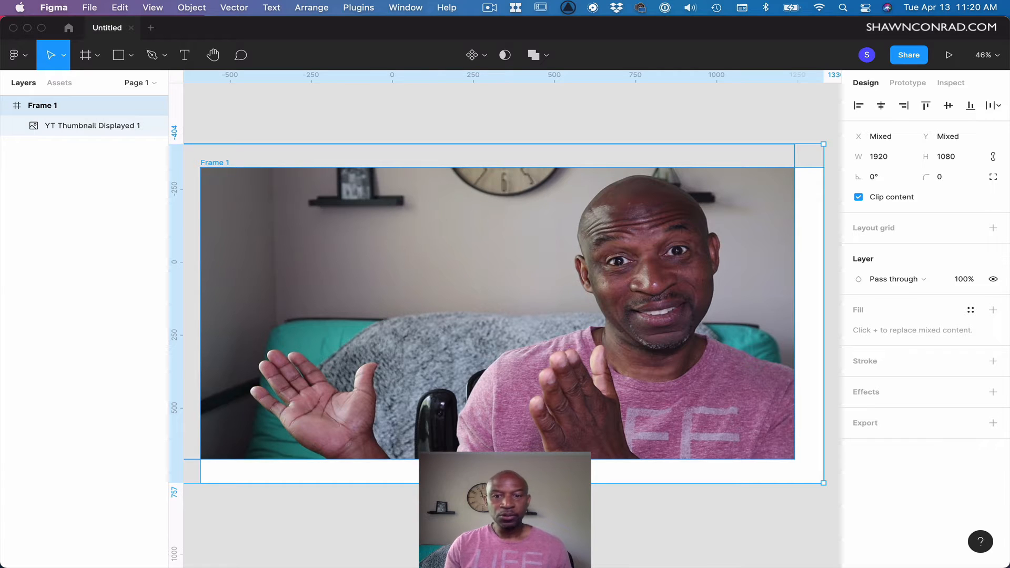
Select the thumbnail image layer and move it to the frame's top-left corner at X 0, Y 0.
left_click(593, 524)
left_click(442, 326)
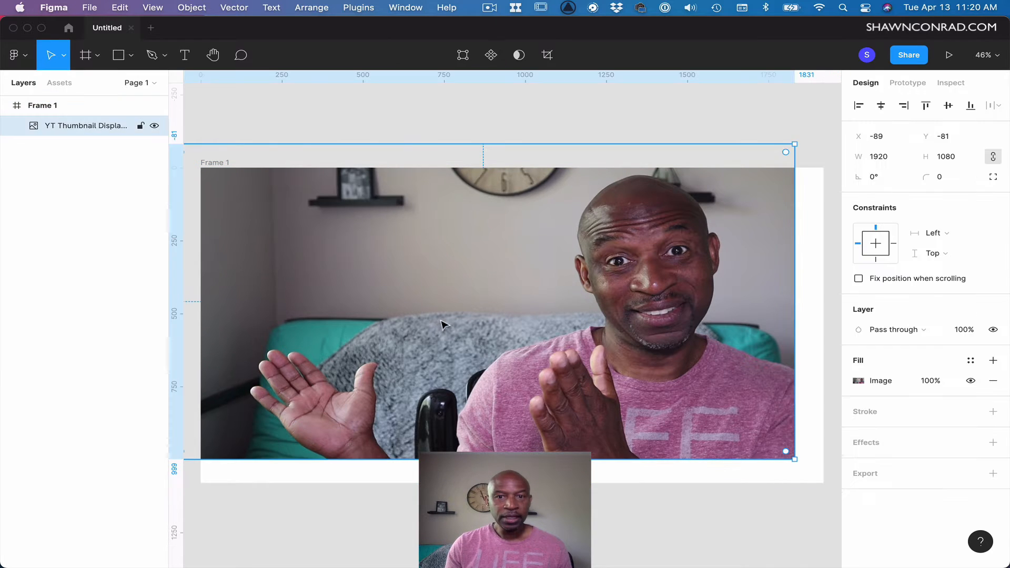
left_click(40, 107)
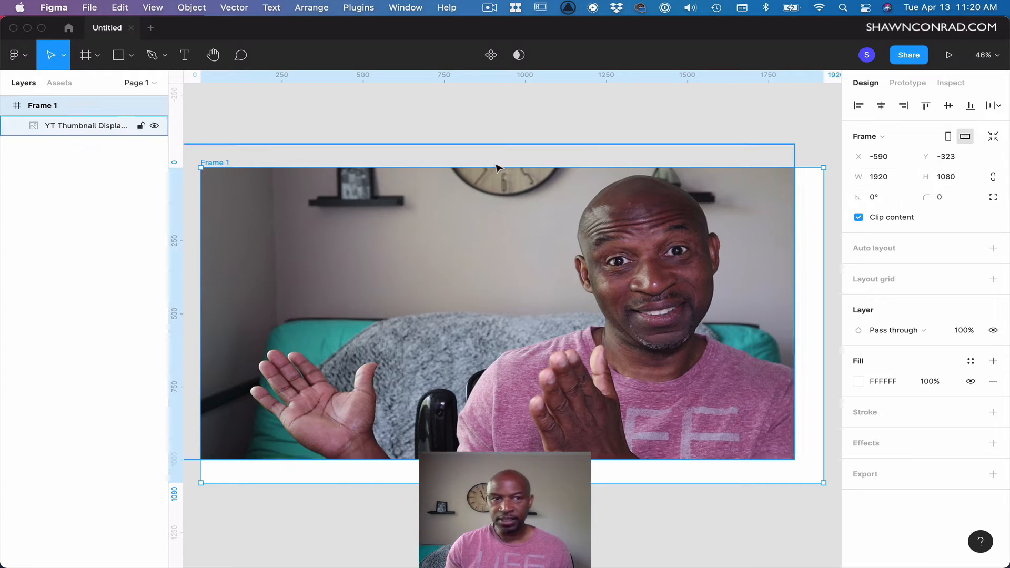
left_click(89, 128)
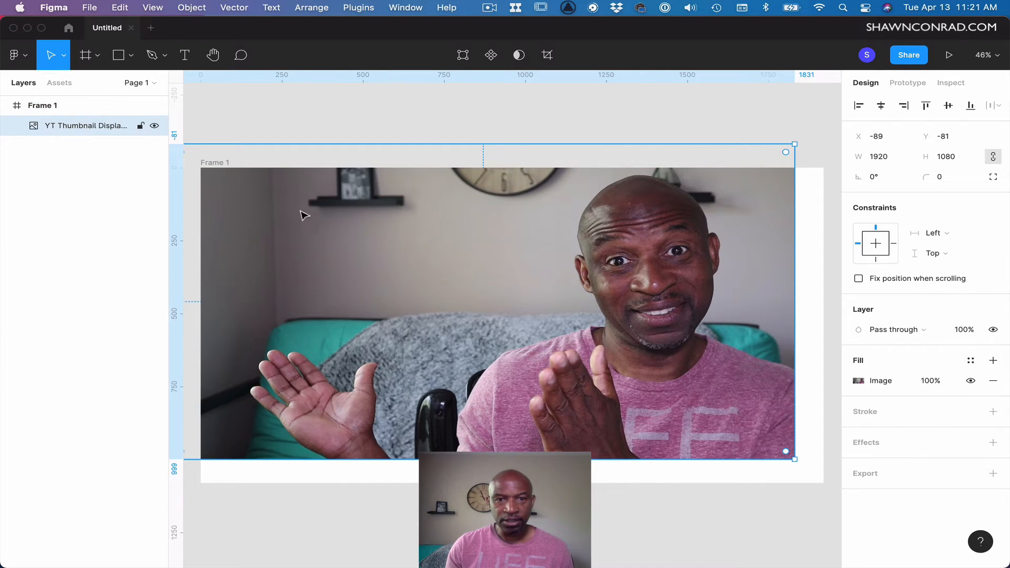
left_click_drag(406, 289, 432, 310)
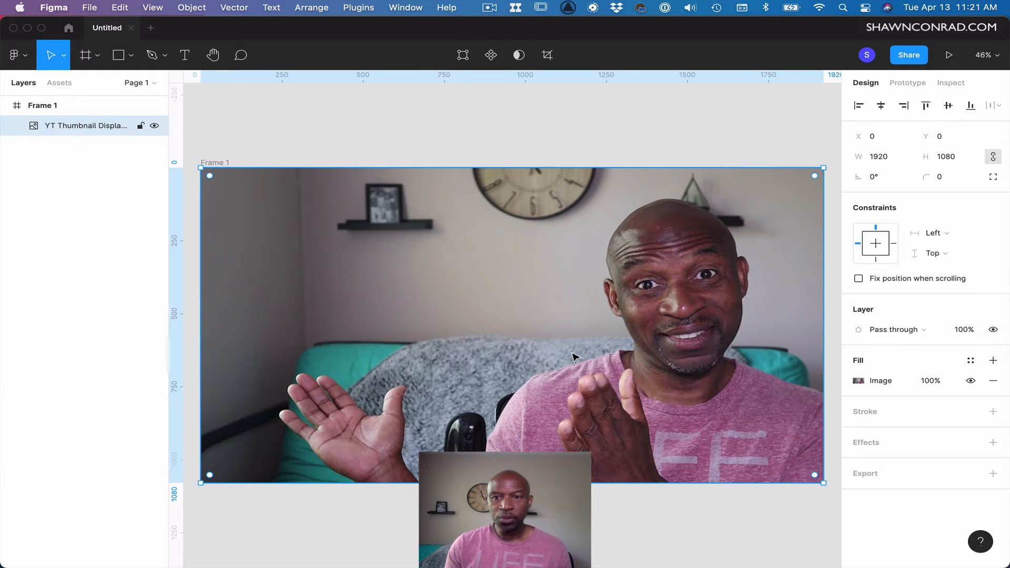
Open the background image fill's adjustment settings to examine exposure and contrast, then close them.
left_click(859, 382)
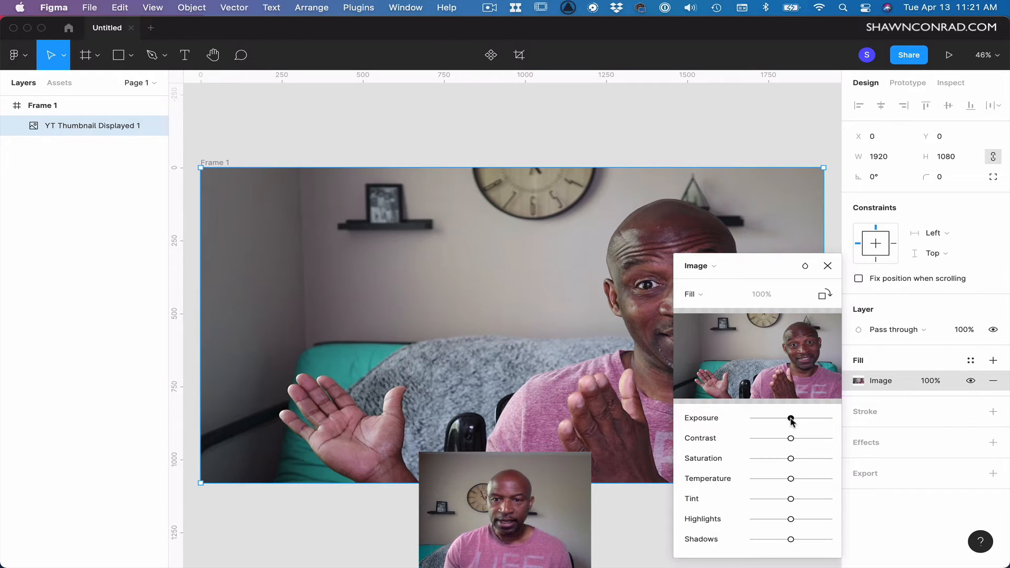
left_click_drag(790, 418, 795, 446)
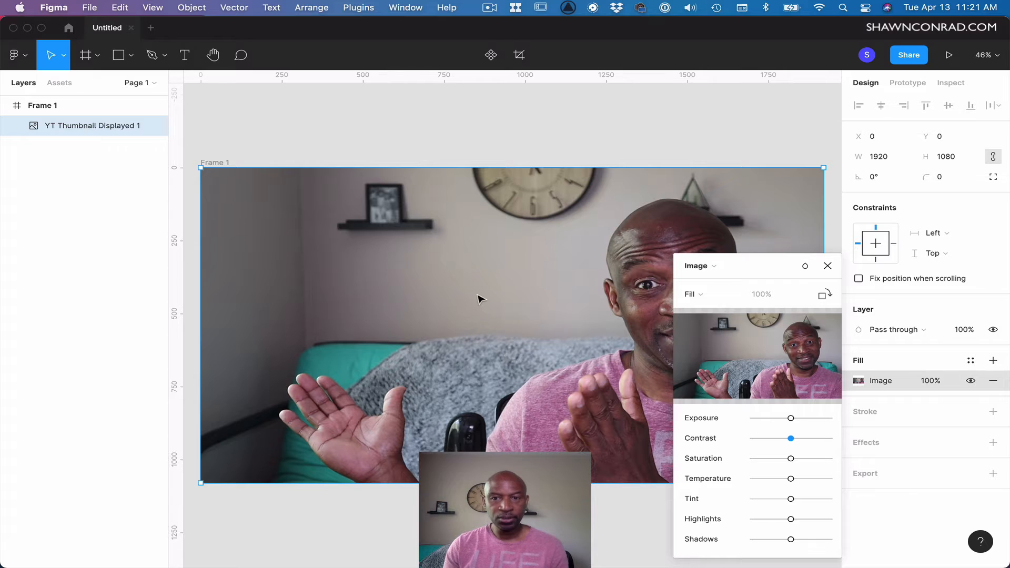
left_click(828, 266)
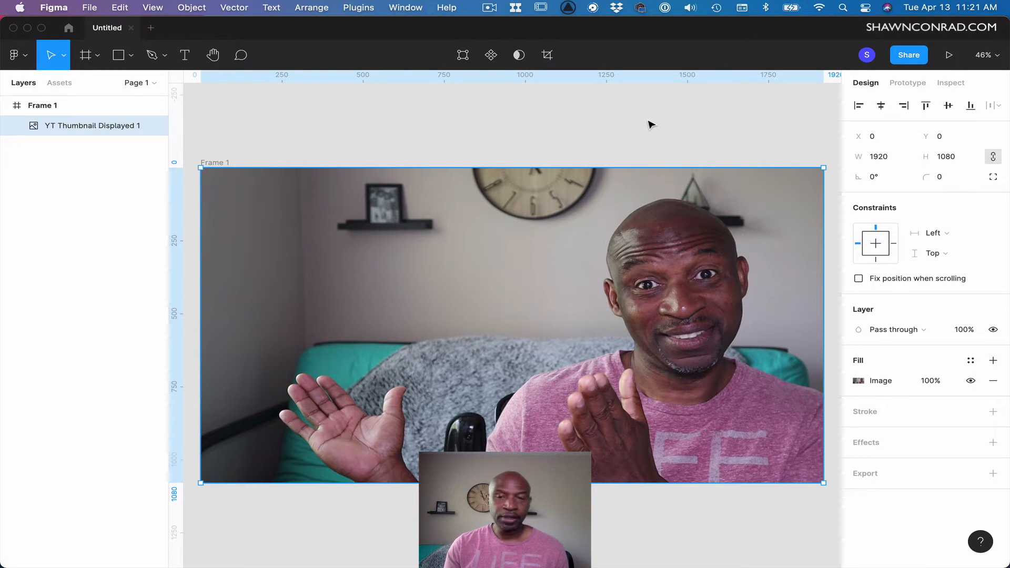
left_click(858, 380)
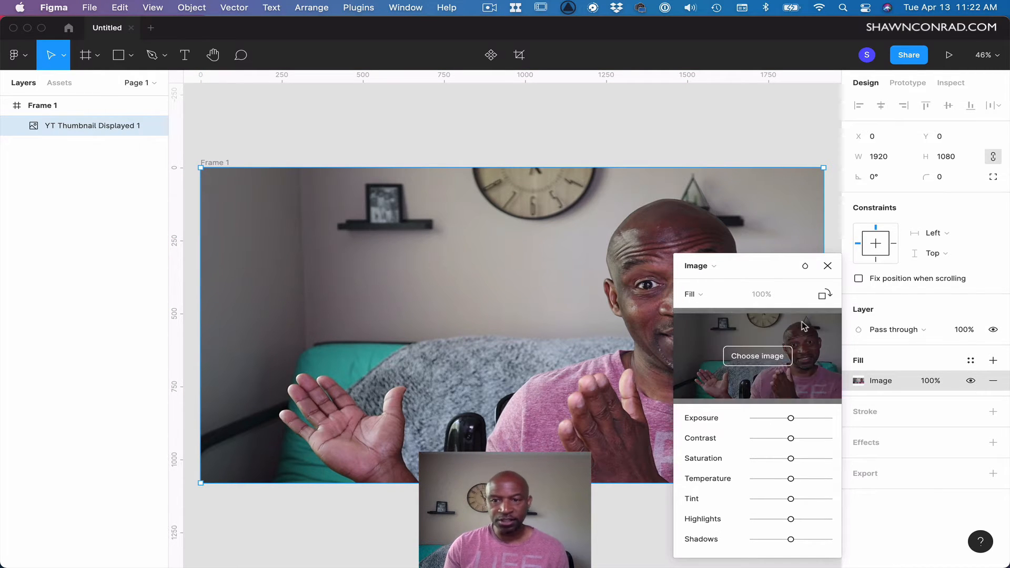
left_click(826, 269)
left_click(655, 136)
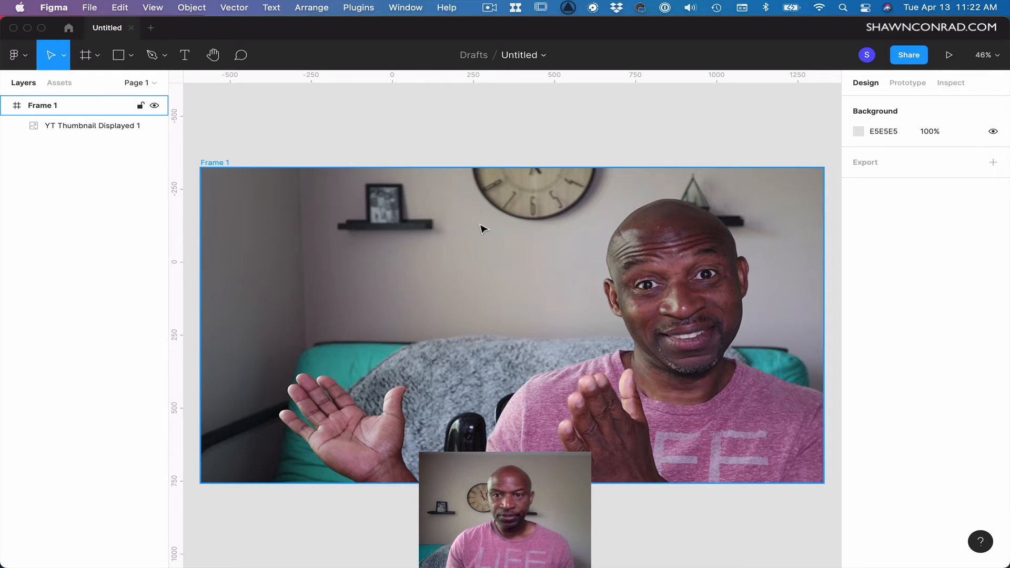
Add a text layer reading How near the frame's top-left corner.
key("t")
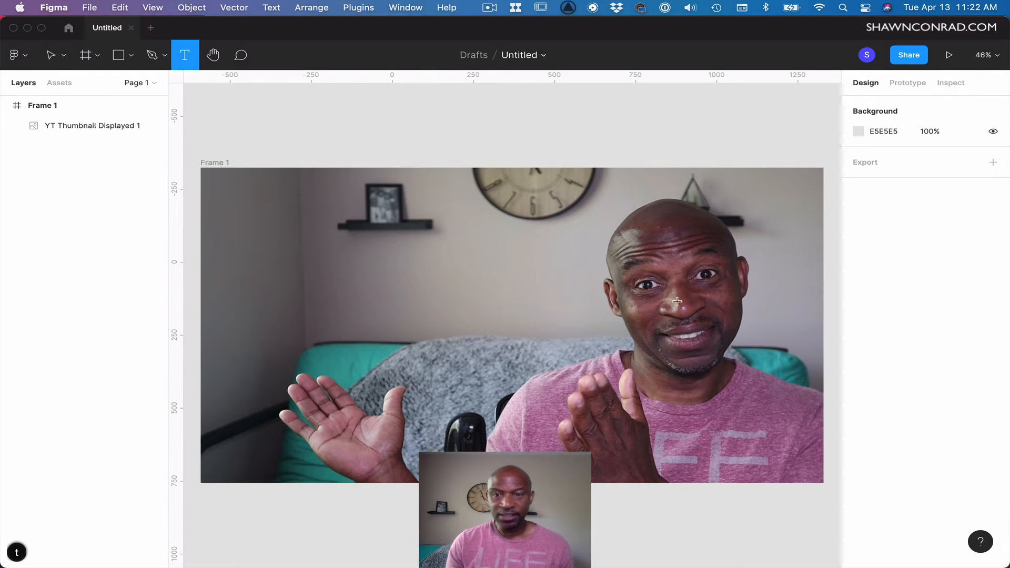
left_click(215, 183)
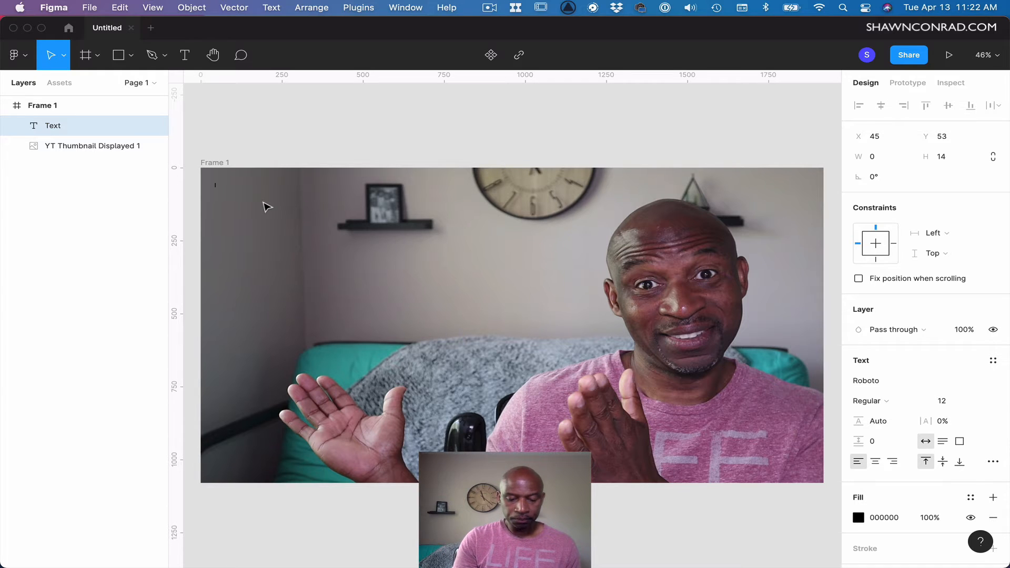
type("Ho")
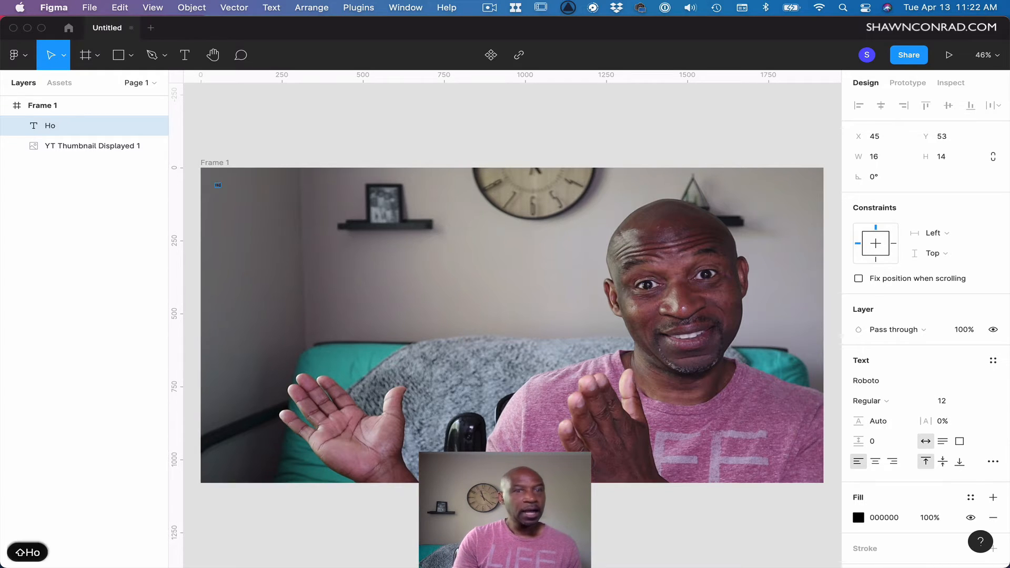
type("w")
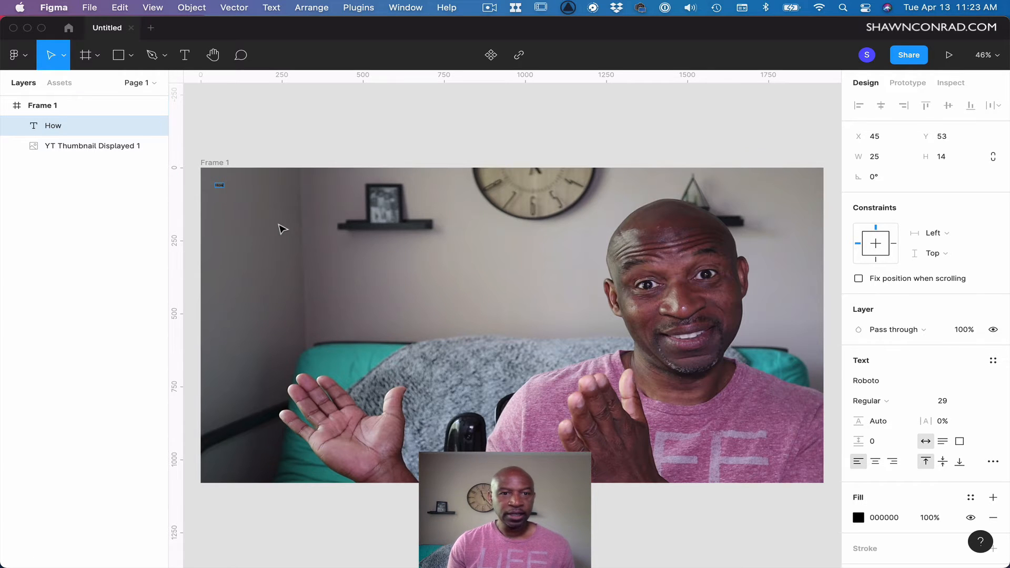
key("Escape")
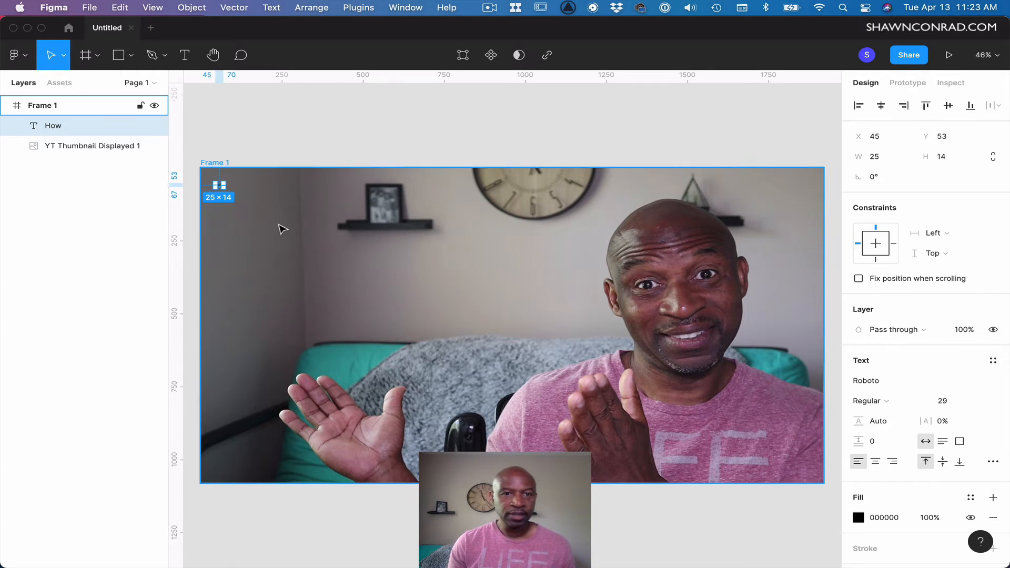
Increase the How text's font size to 84.
key("z")
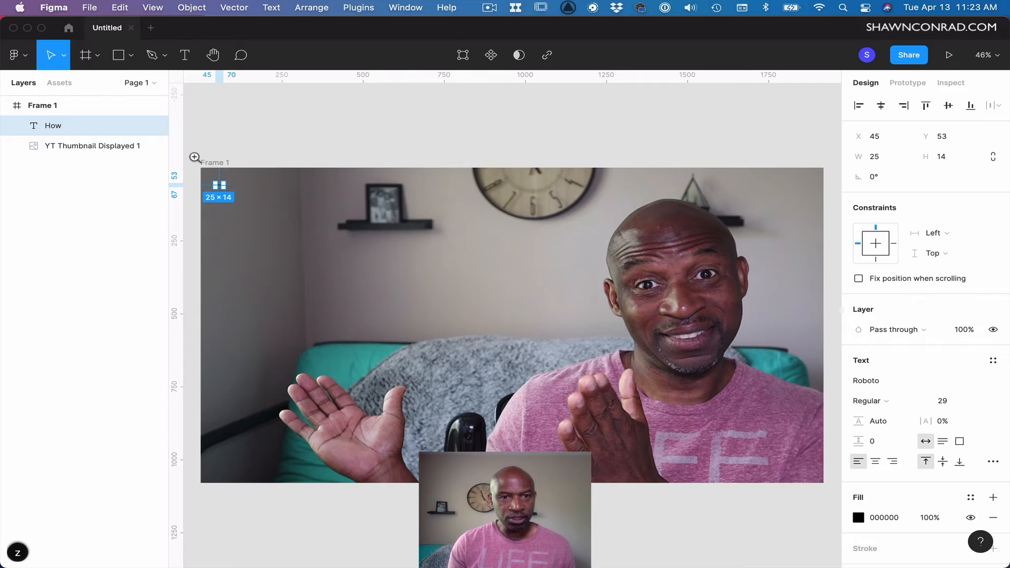
left_click_drag(196, 153, 269, 230)
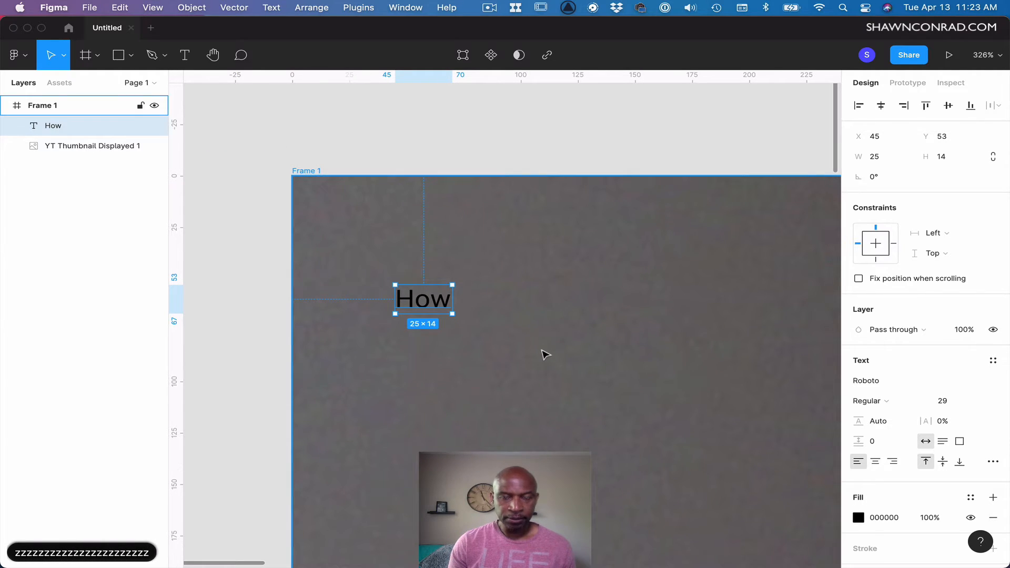
double_click(427, 307)
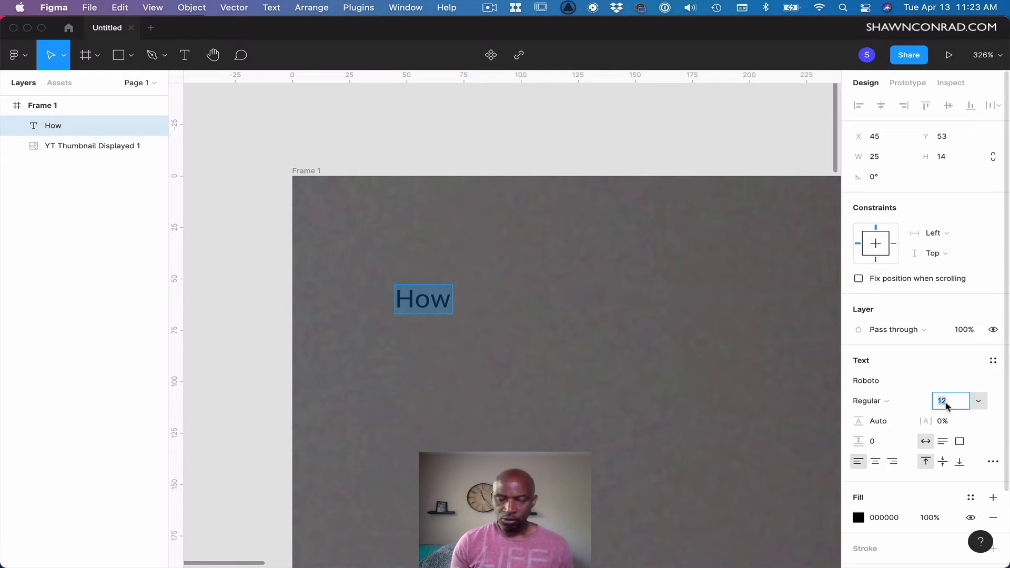
key("Up")
key("Up")
key("Up")
key("Up")
key("Up")
key("Up")
key("Up")
key("Up")
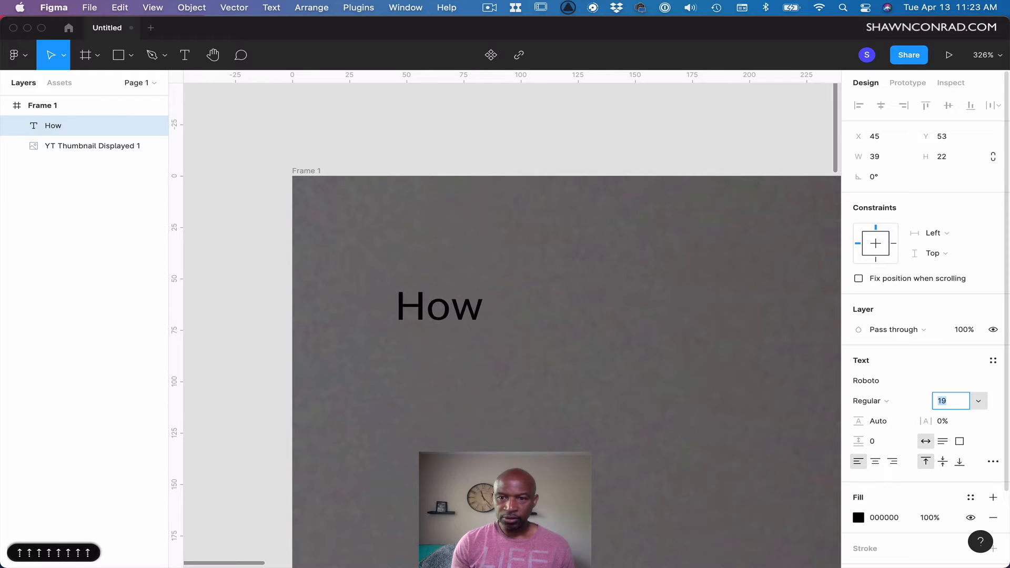
key("shift+Up")
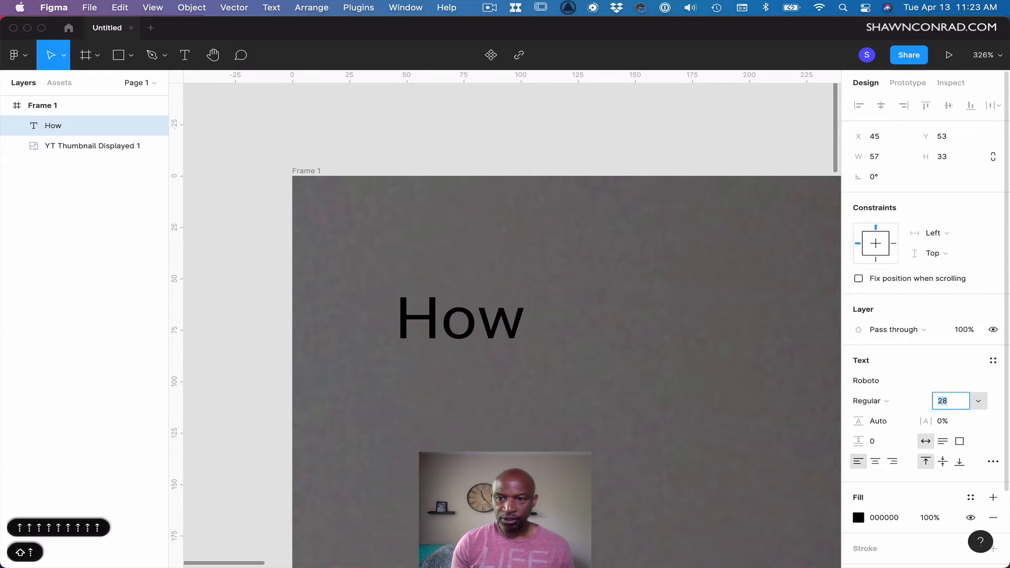
key("shift+Up")
key("shift+Up")
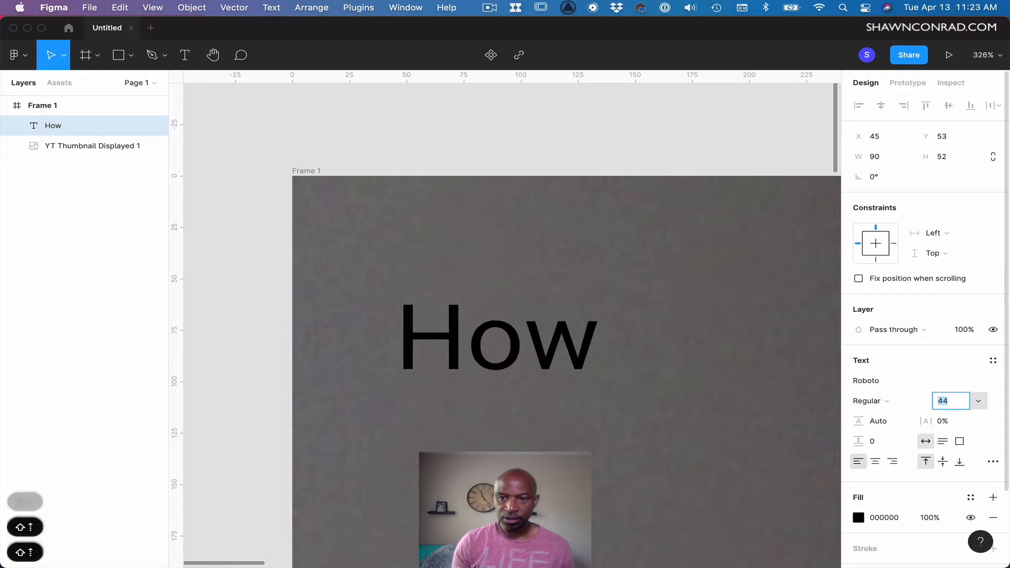
key("shift+Up")
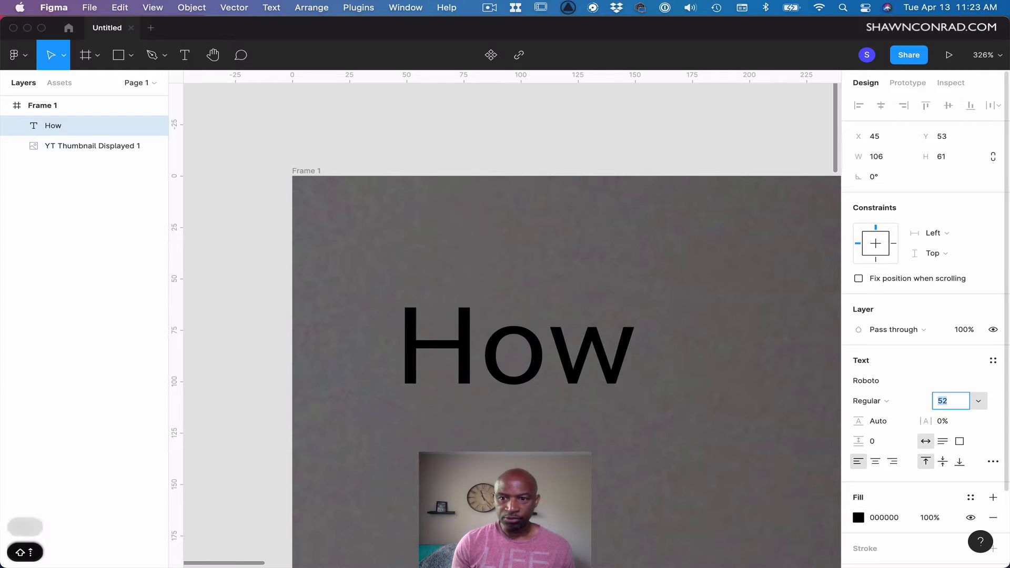
key("shift+Up")
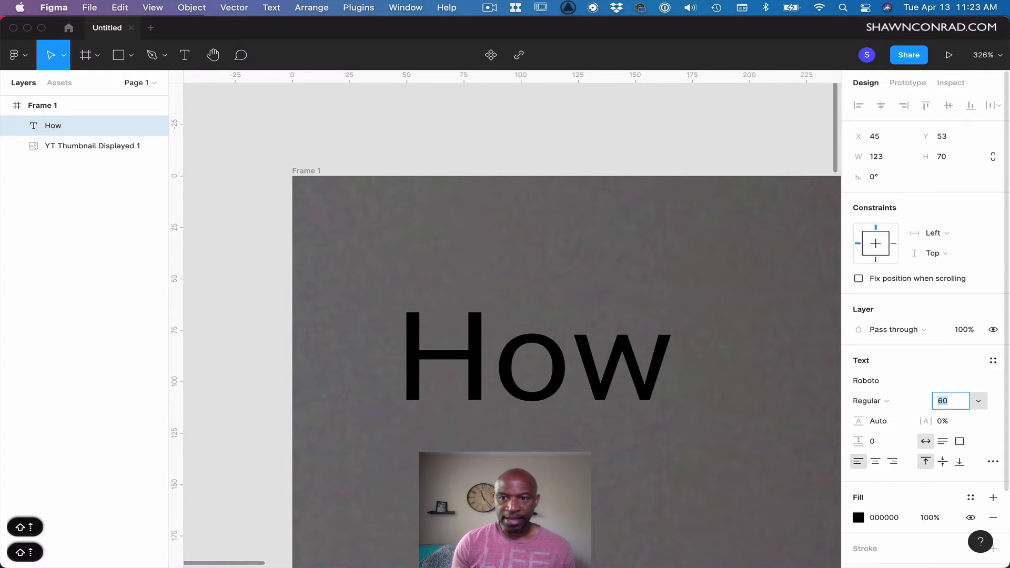
key("shift+Up")
key("shift+Up")
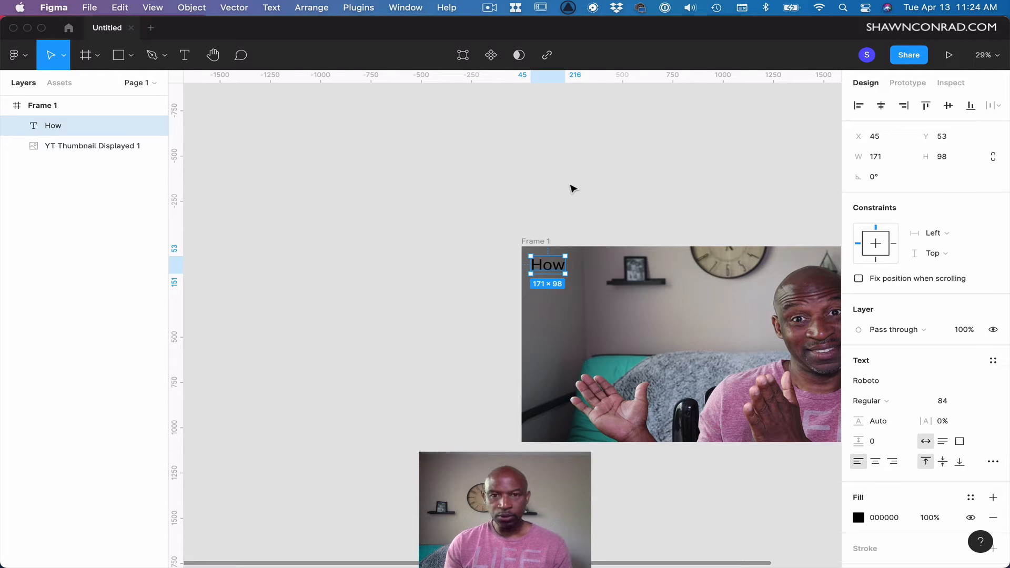
Extend the text to read How to Create a YouTube Channel Thumbnail and narrow its box to about 1189 px so it wraps onto two lines.
key("minus")
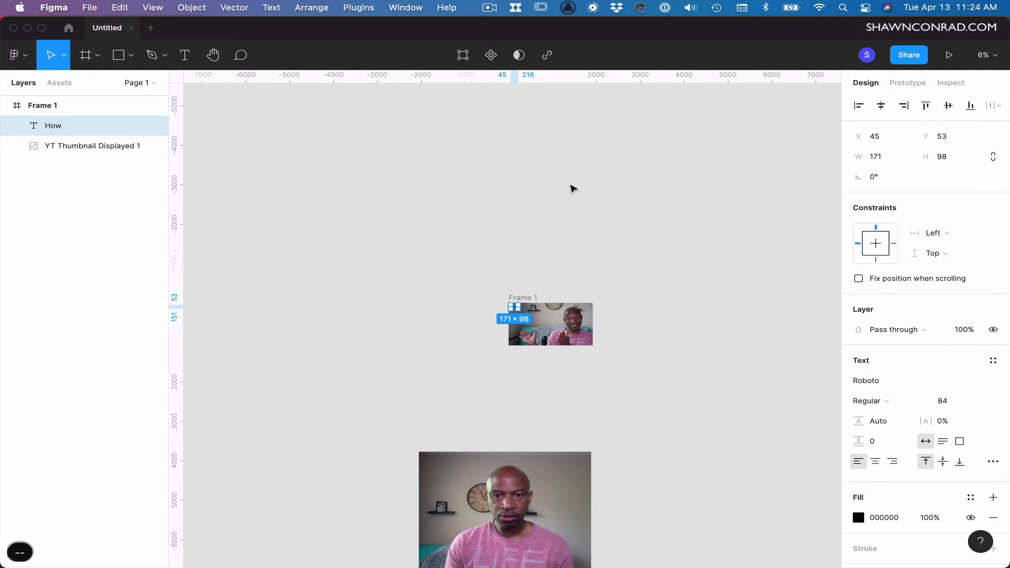
key("equal")
key("equal")
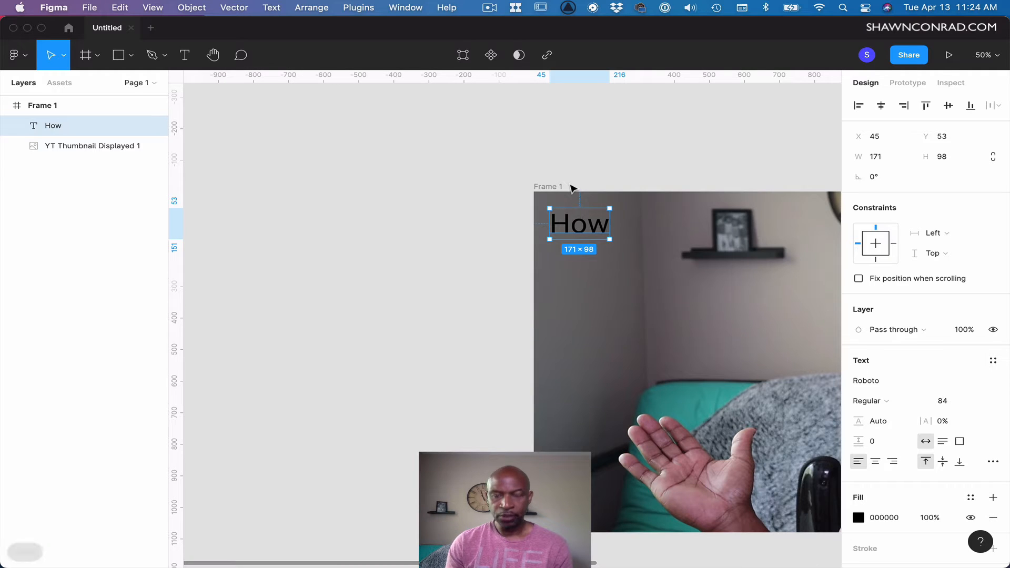
key("space")
left_click_drag(643, 160, 301, 146)
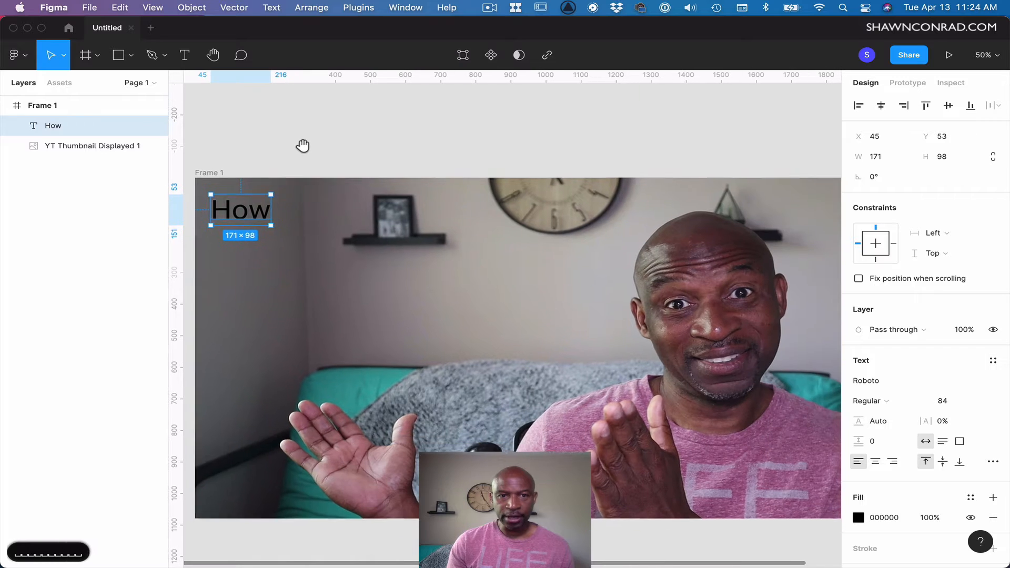
left_click(376, 152)
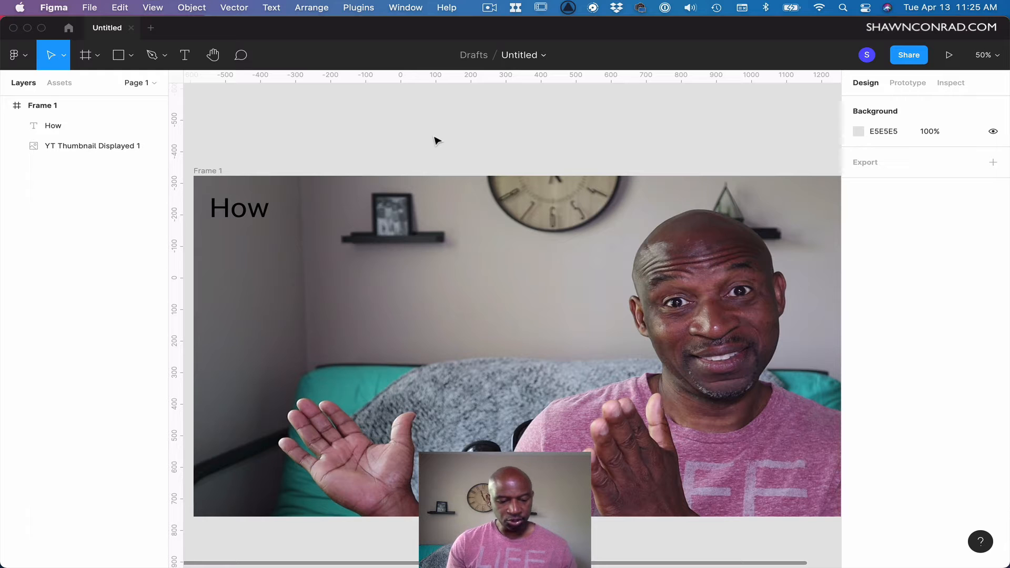
key("shift+1")
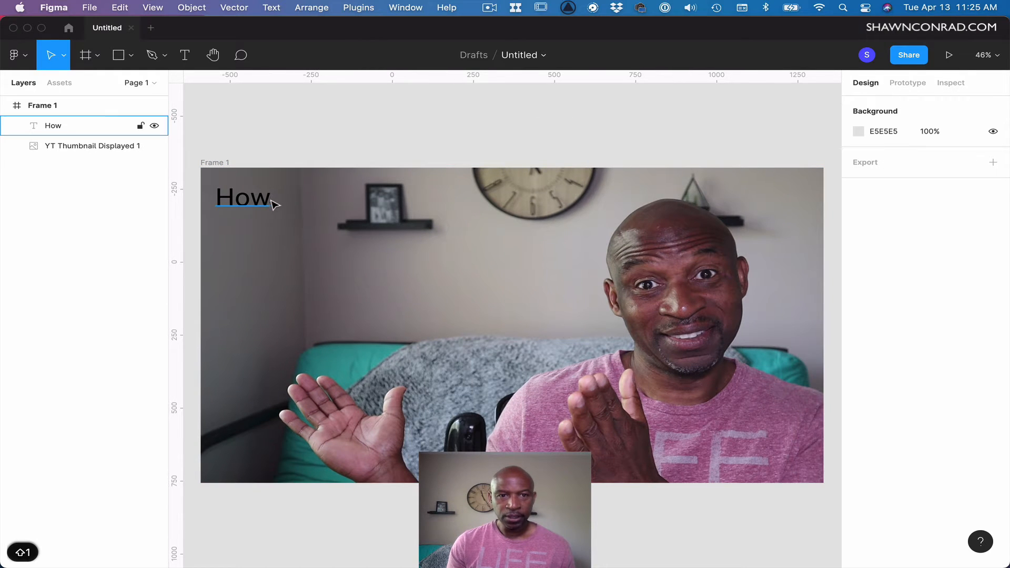
double_click(263, 200)
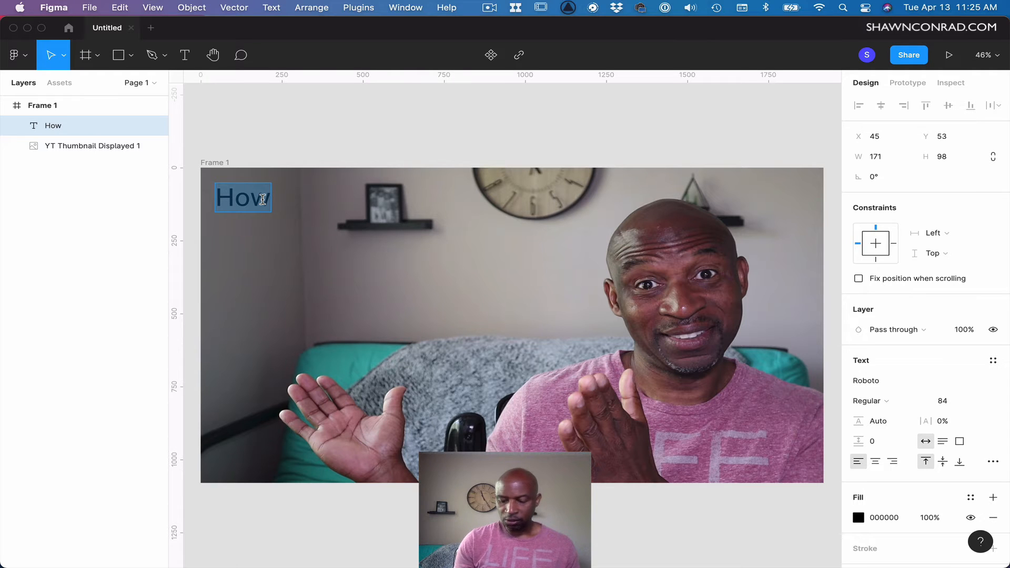
key("Right")
type("to ")
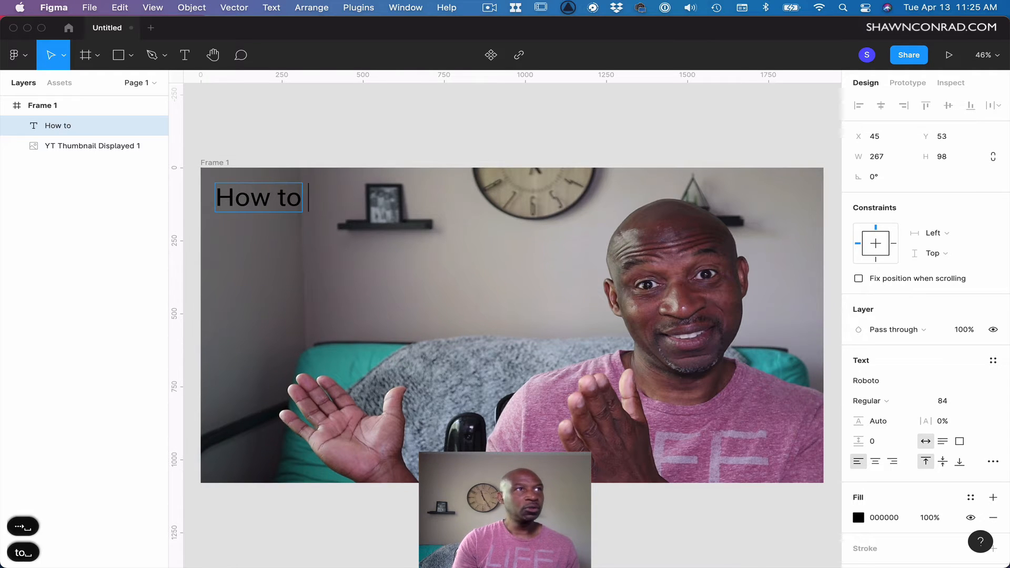
type("Creat")
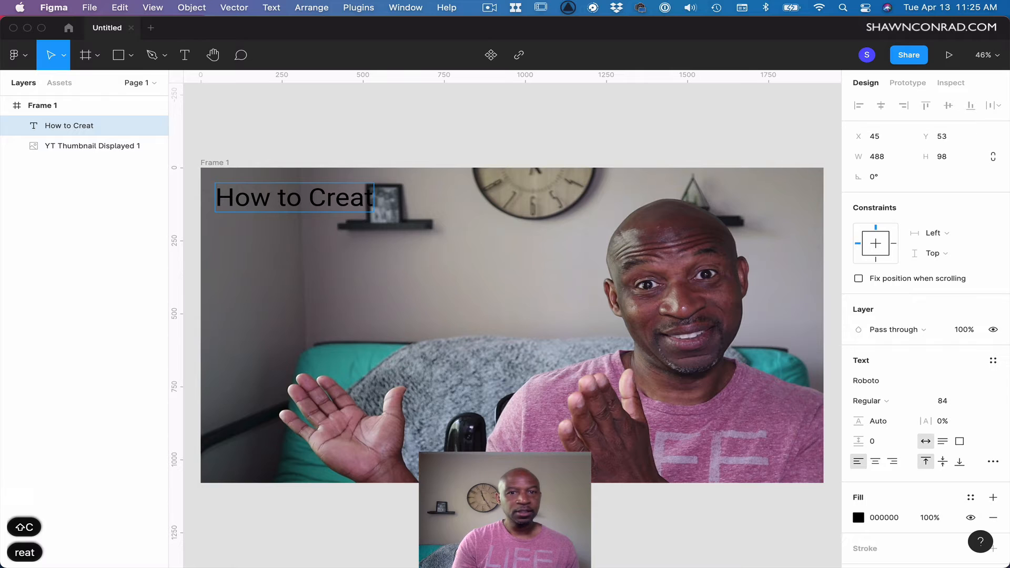
type("e ")
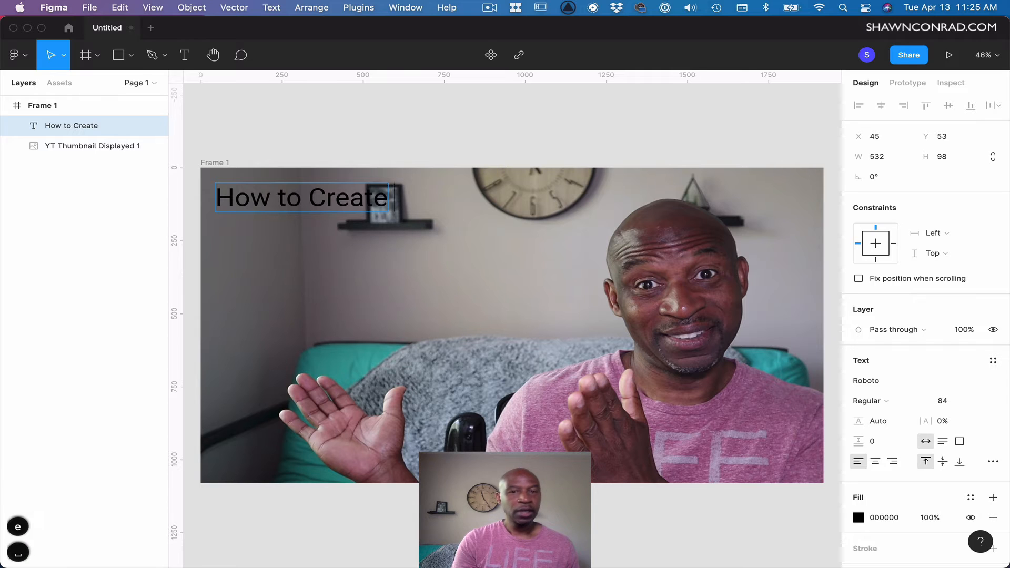
type("a YouTube")
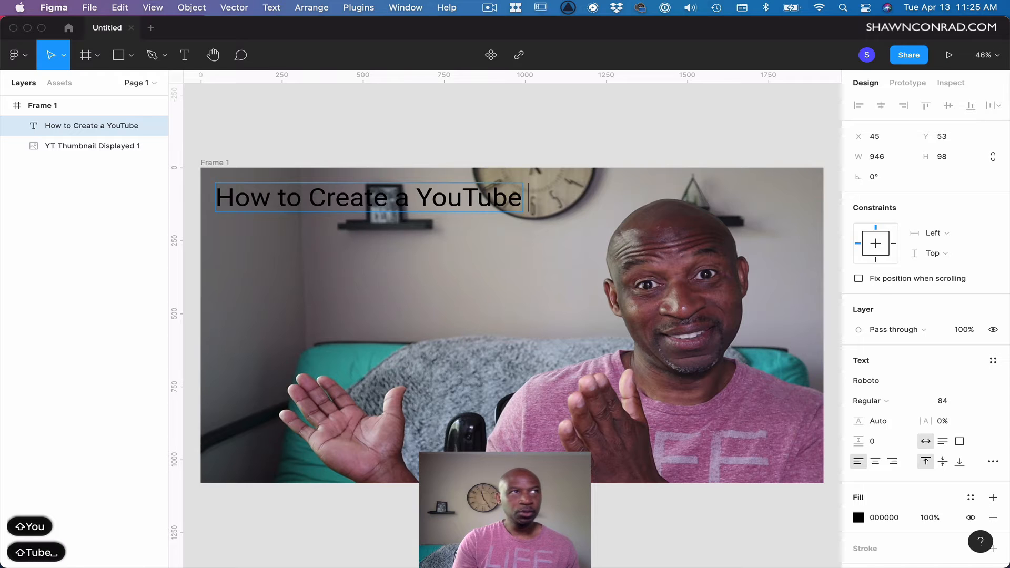
type(" Ch")
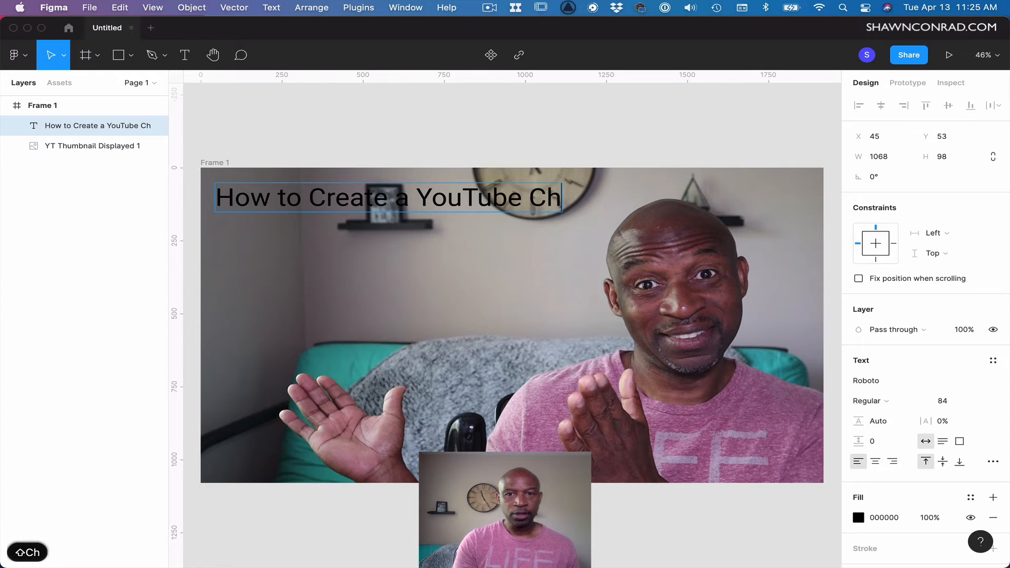
type("annel T")
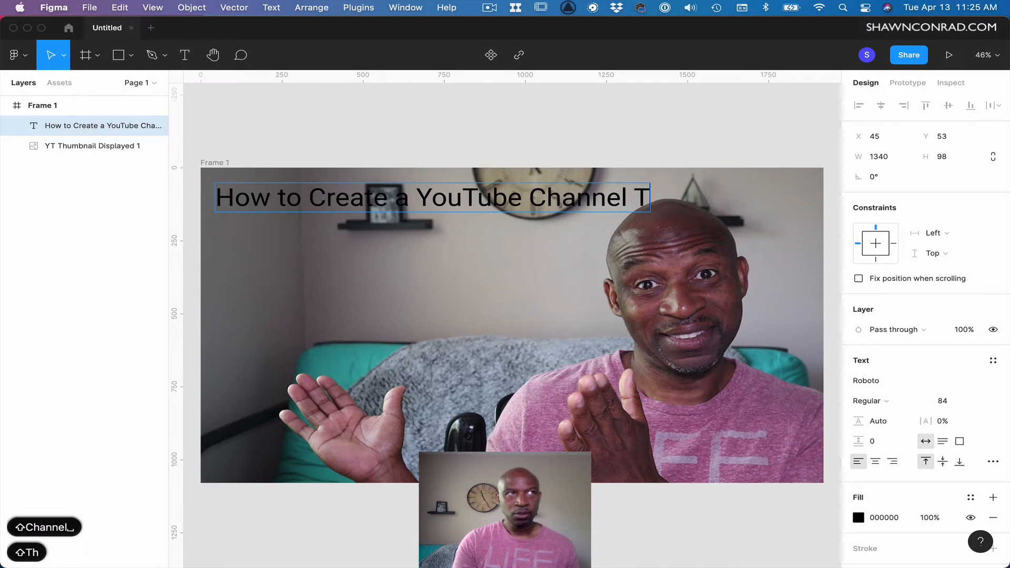
type("hum")
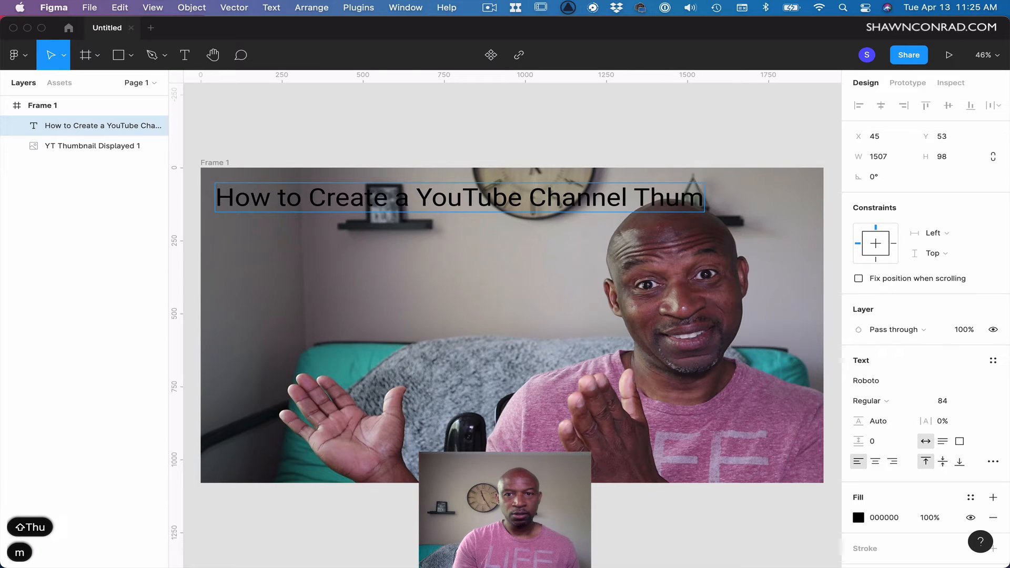
type("bnail")
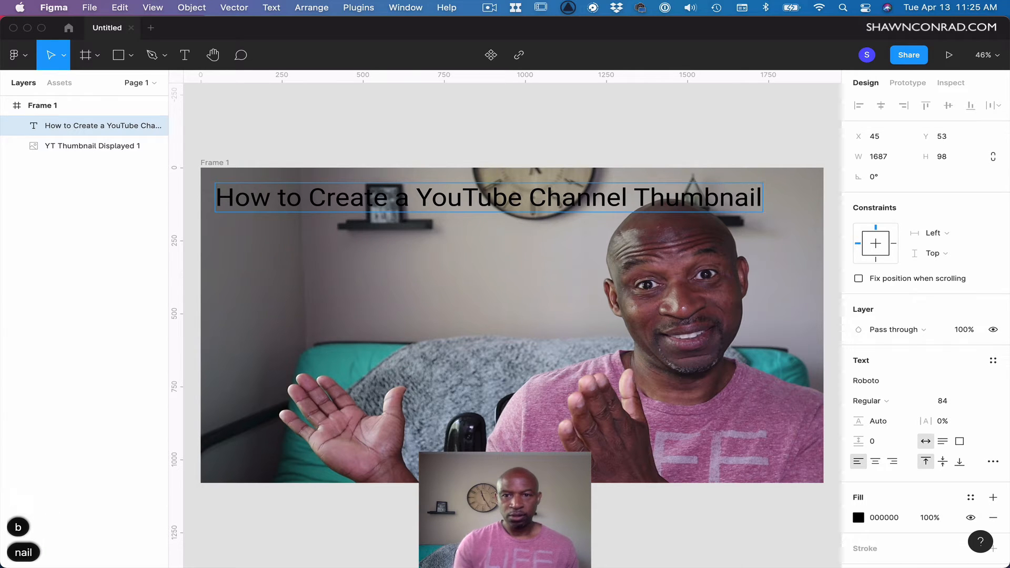
key("Escape")
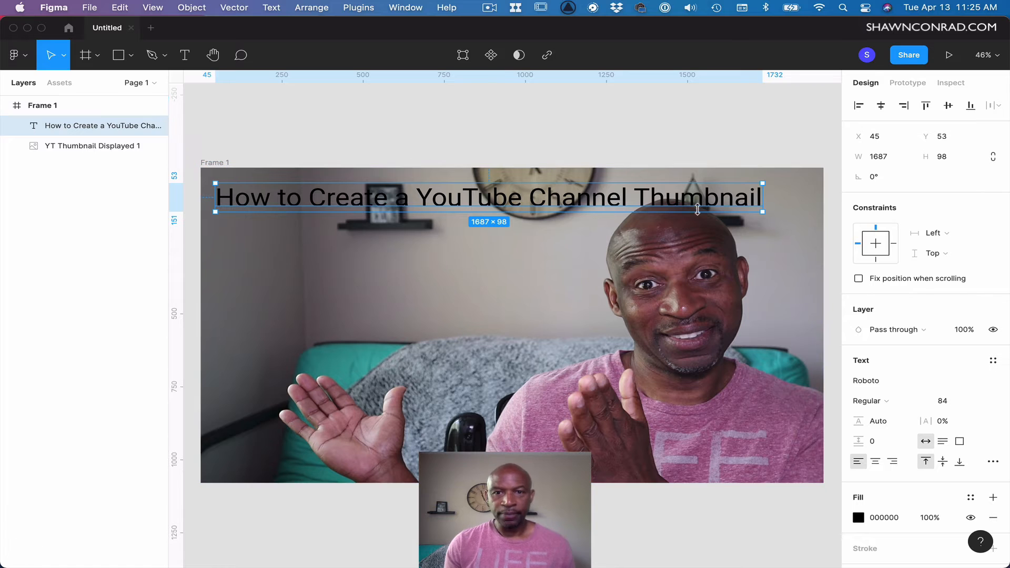
left_click_drag(763, 201, 601, 219)
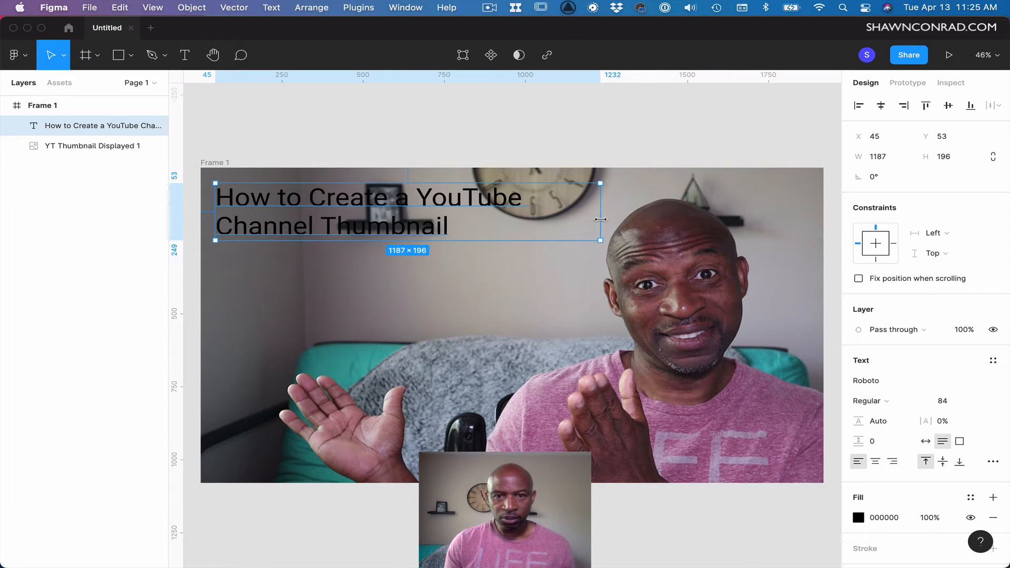
Increase the title text's font size to 156.
left_click(944, 405)
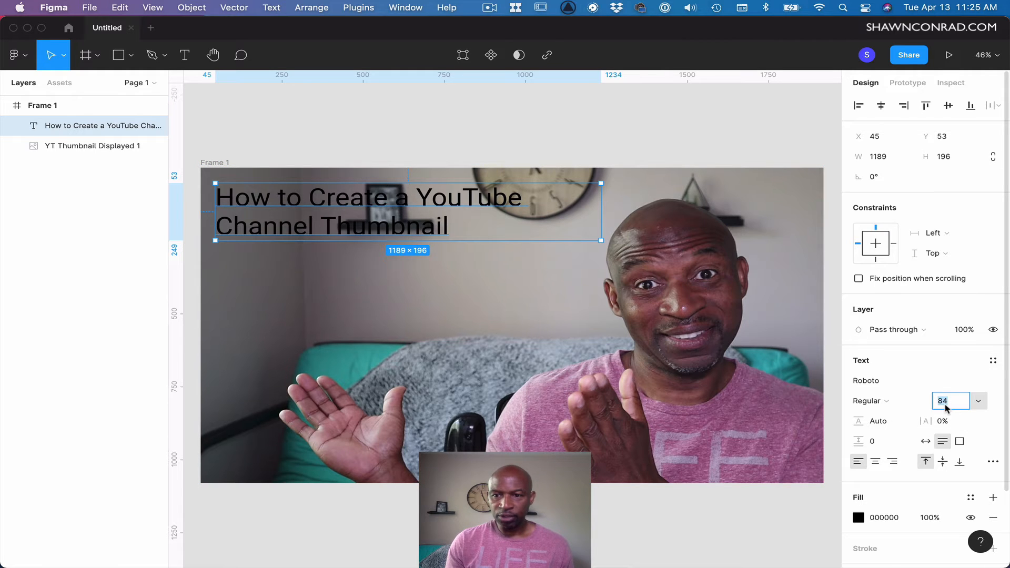
key("shift+Up")
key("shift+Up")
key("shift+Up")
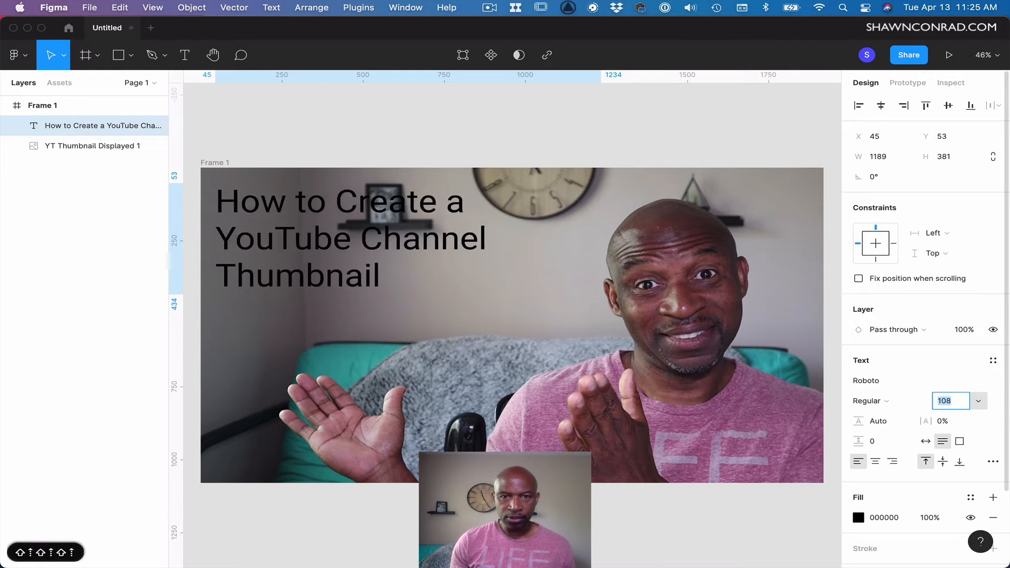
key("shift+Up")
key("shift+Up")
key("shift+Up")
key("shift+Up")
key("shift+Up")
key("shift+Up")
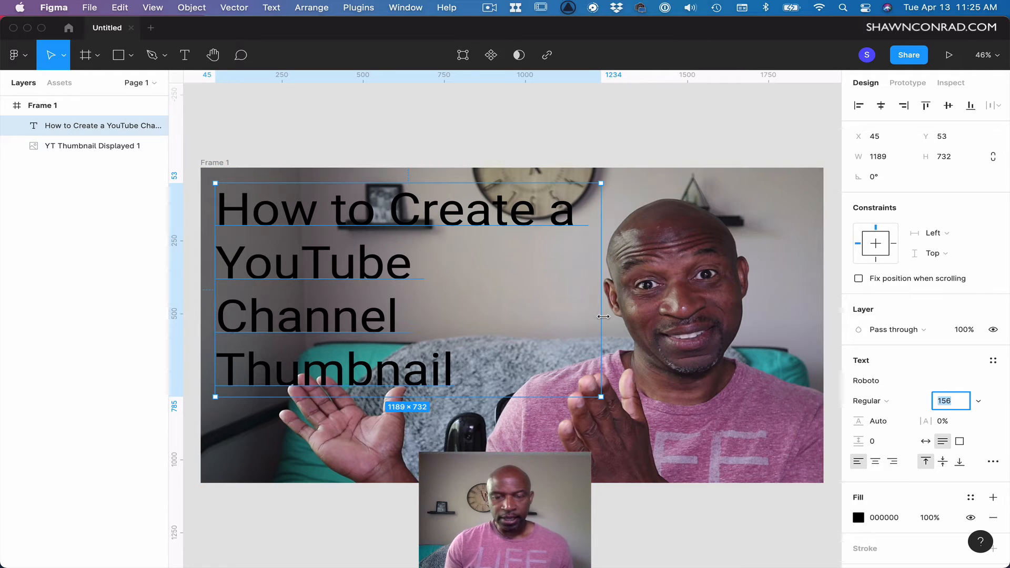
Widen the title box to about 1213 px and move it to about x 28, y 29 near the frame's top-left corner.
left_click_drag(602, 316, 608, 317)
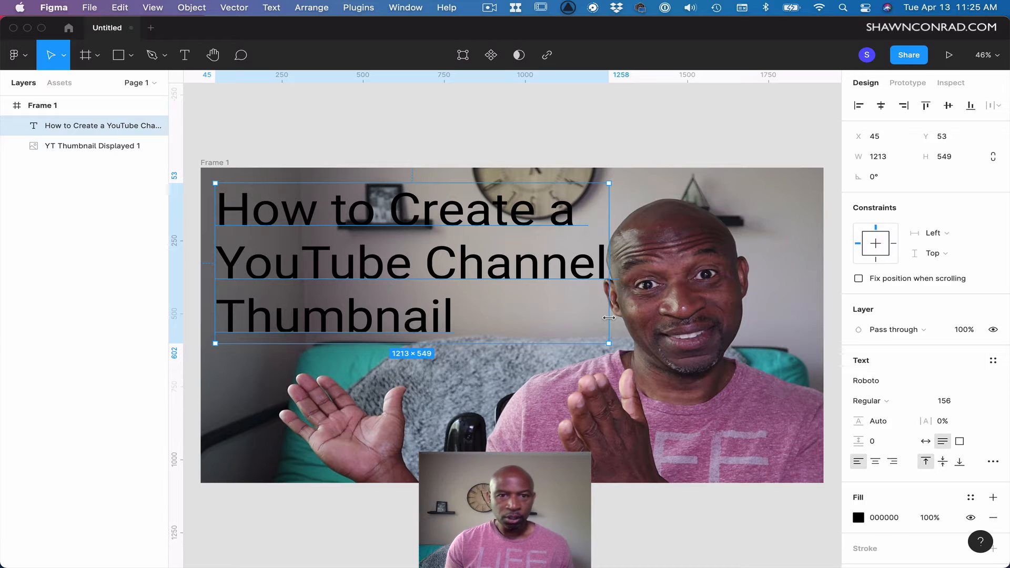
left_click_drag(458, 217, 455, 215)
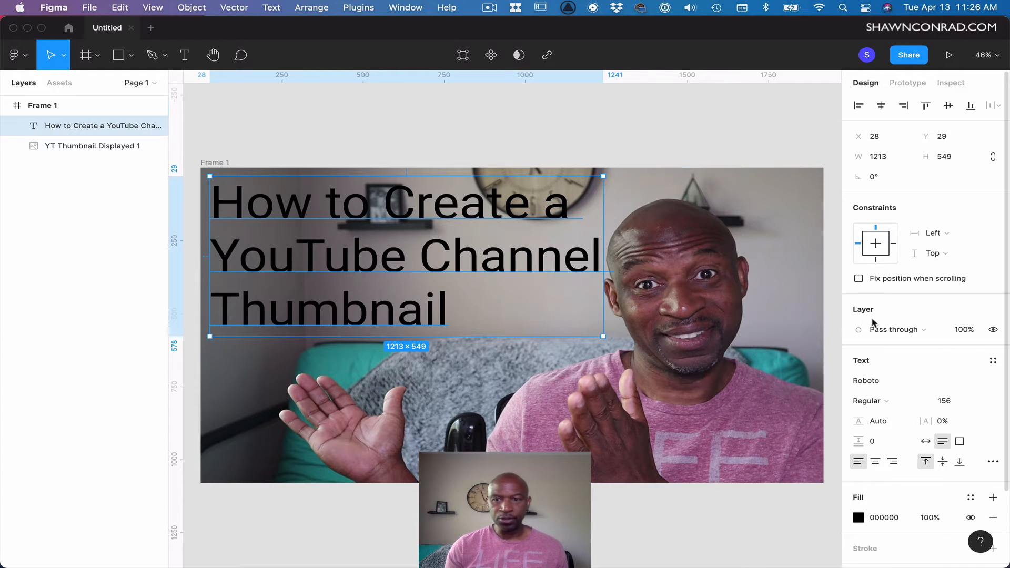
left_click(634, 131)
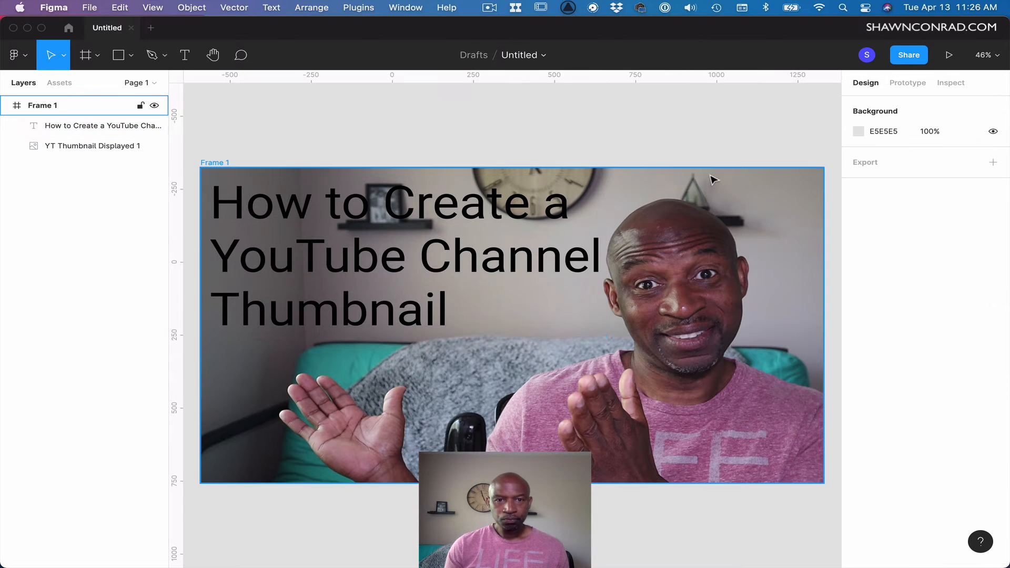
left_click(545, 266)
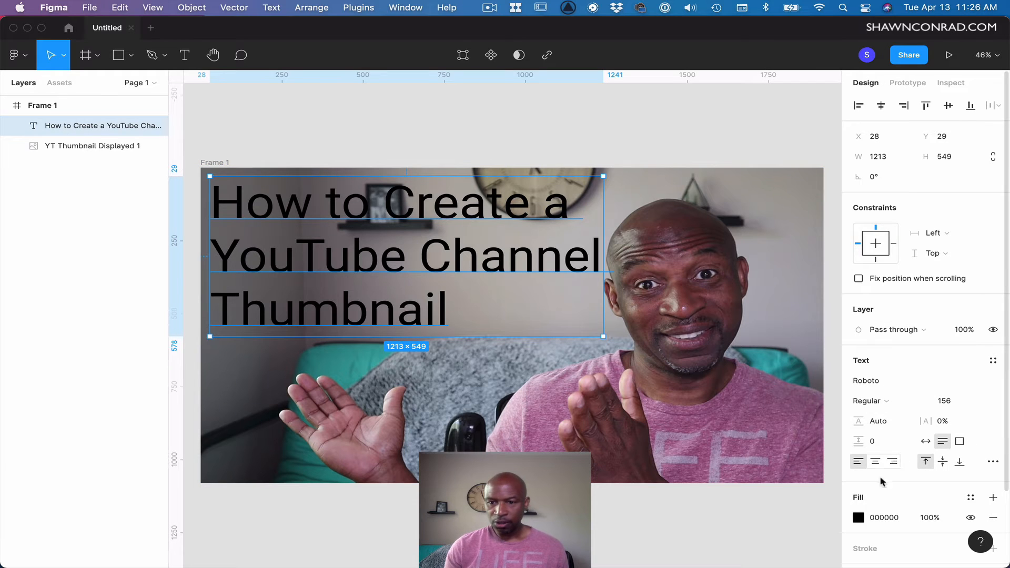
Change the title's fill color to white FFFFFF.
left_click(858, 518)
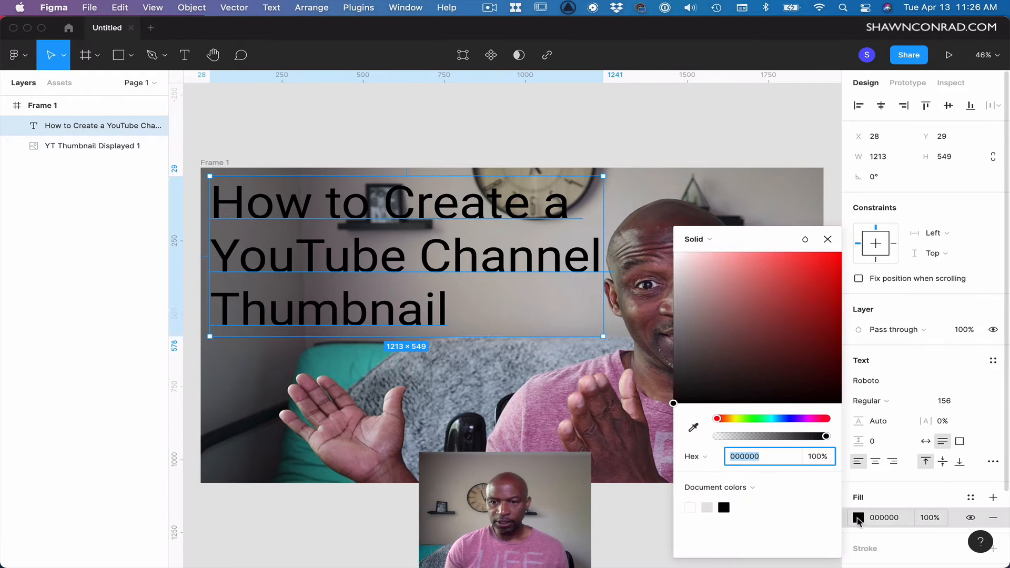
left_click_drag(734, 279, 810, 299)
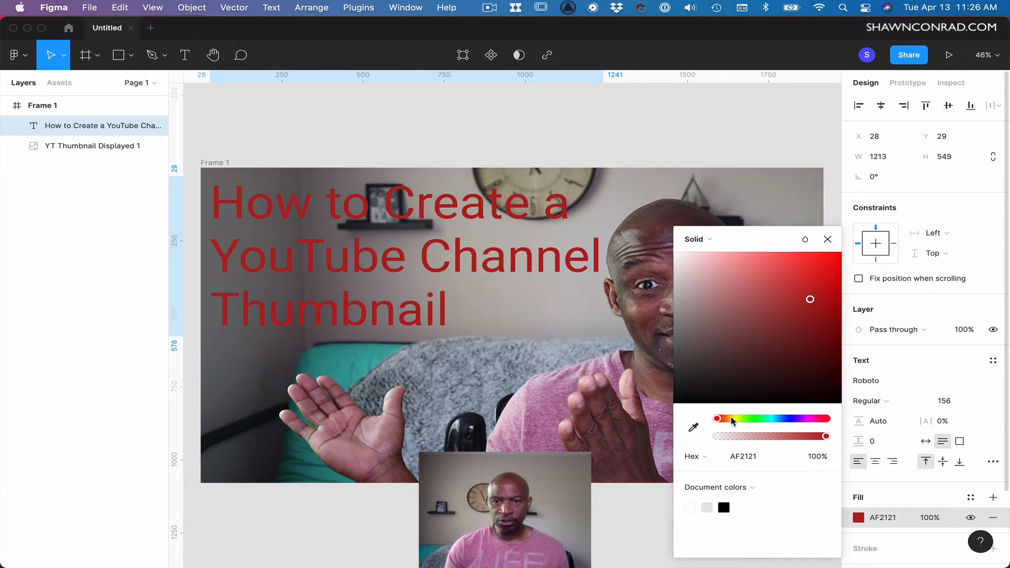
left_click_drag(731, 419, 705, 425)
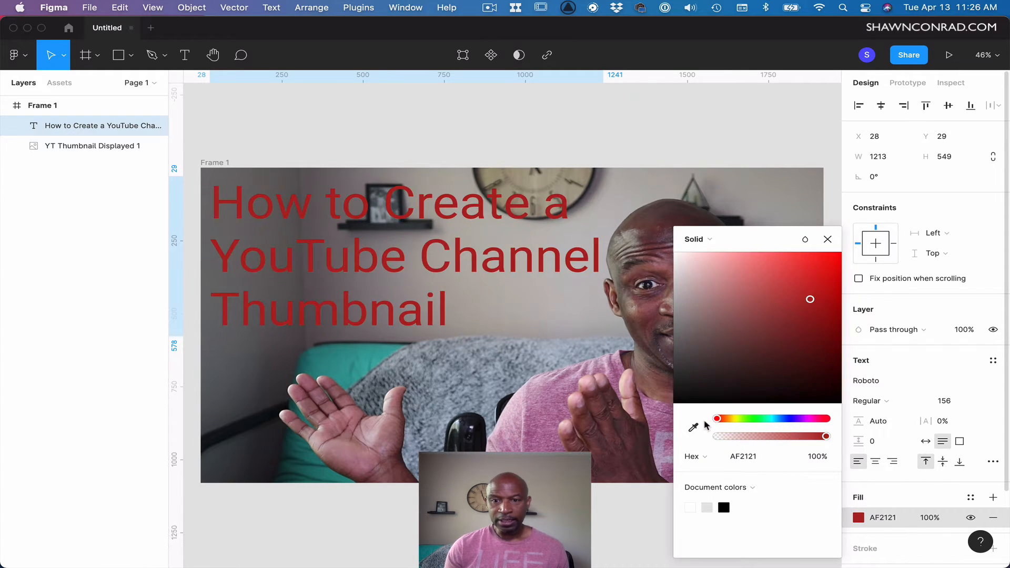
mouse_move(694, 318)
left_mouse_down()
mouse_move(728, 331)
mouse_move(672, 290)
mouse_move(670, 261)
mouse_move(594, 255)
left_mouse_up()
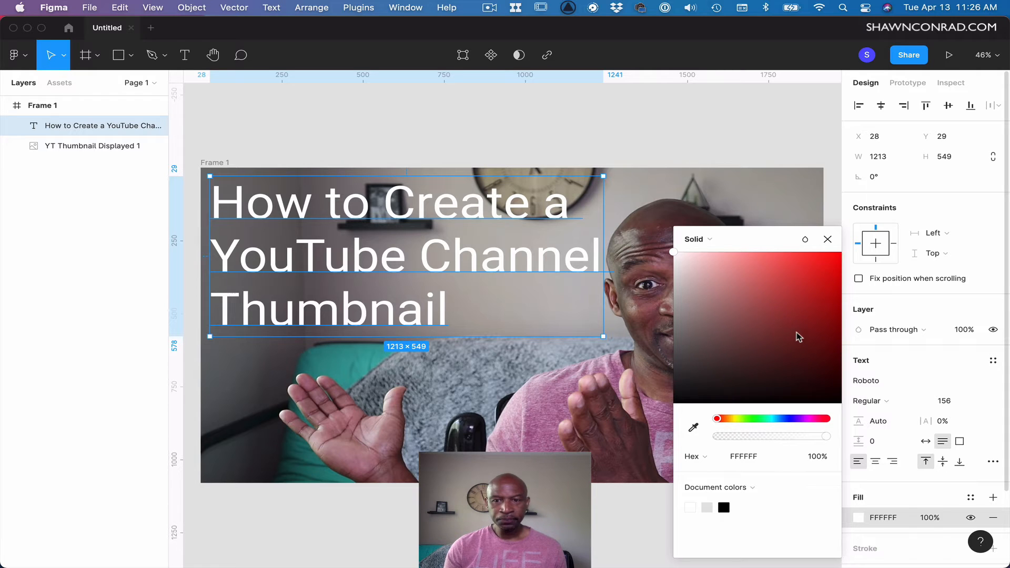
left_click(827, 239)
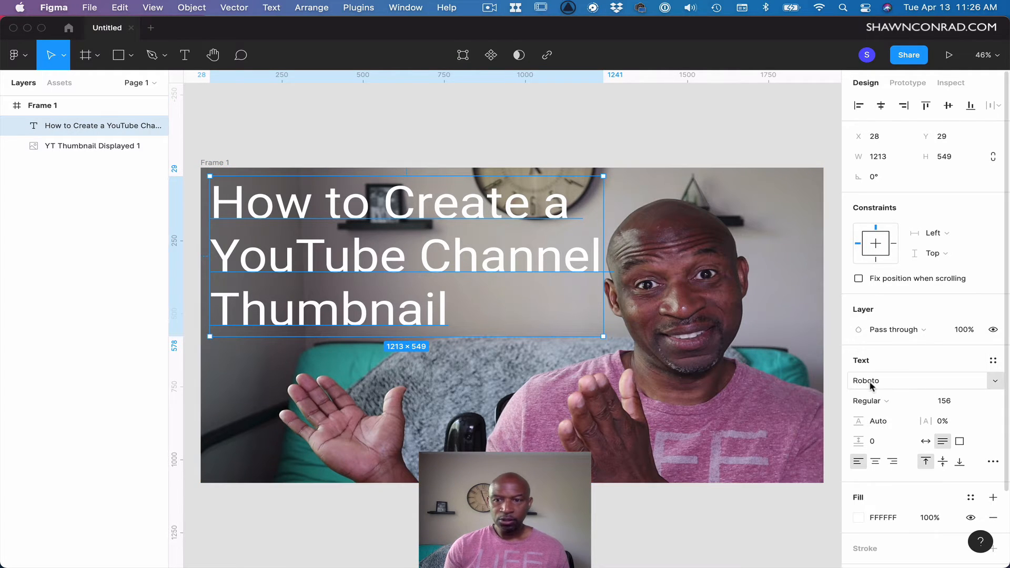
Browse the font list and change the title's font to Noto Sans Lydian.
left_click(996, 382)
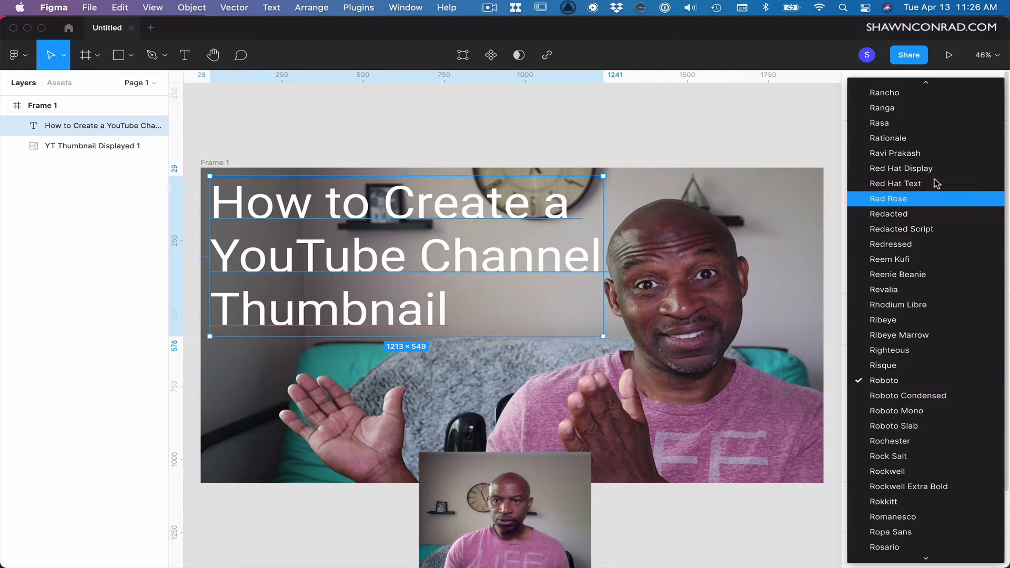
scroll(930, 294, "down", 5)
scroll(934, 304, "down", 15)
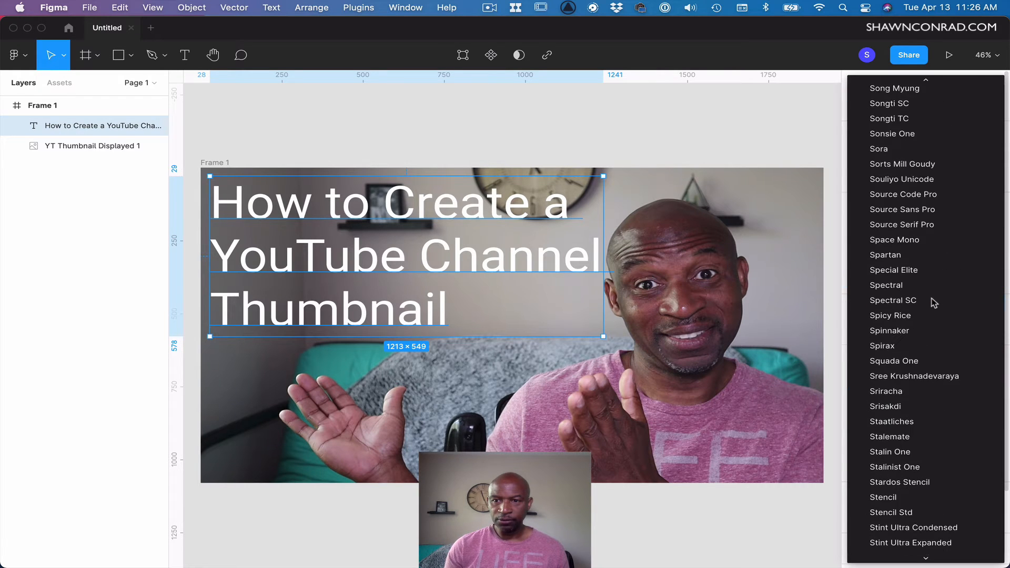
scroll(933, 303, "up", 20)
scroll(934, 303, "up", 10)
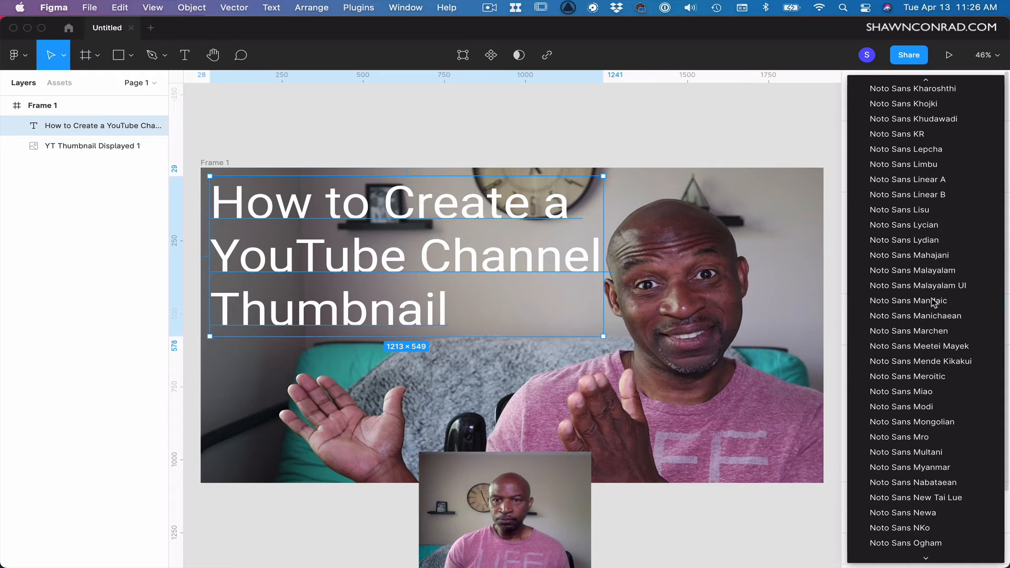
left_click(896, 242)
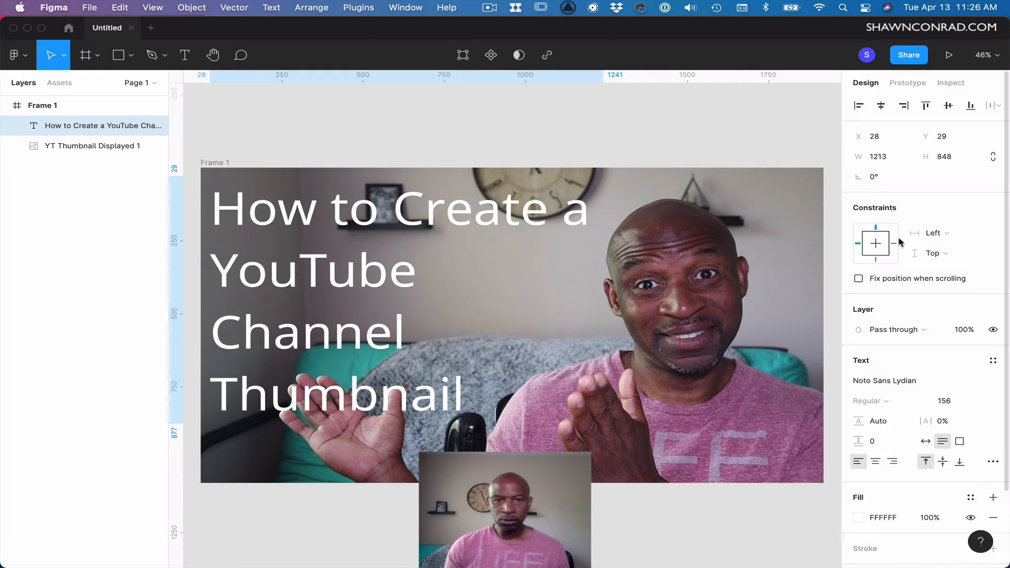
Change the title's font to Bebas Neue.
left_click(902, 381)
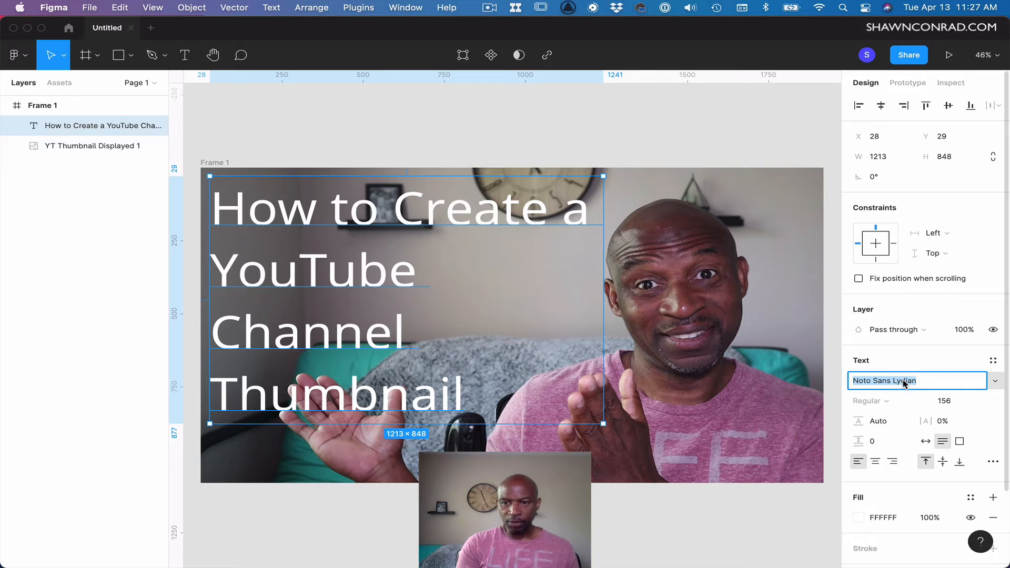
type("Bebas Neue")
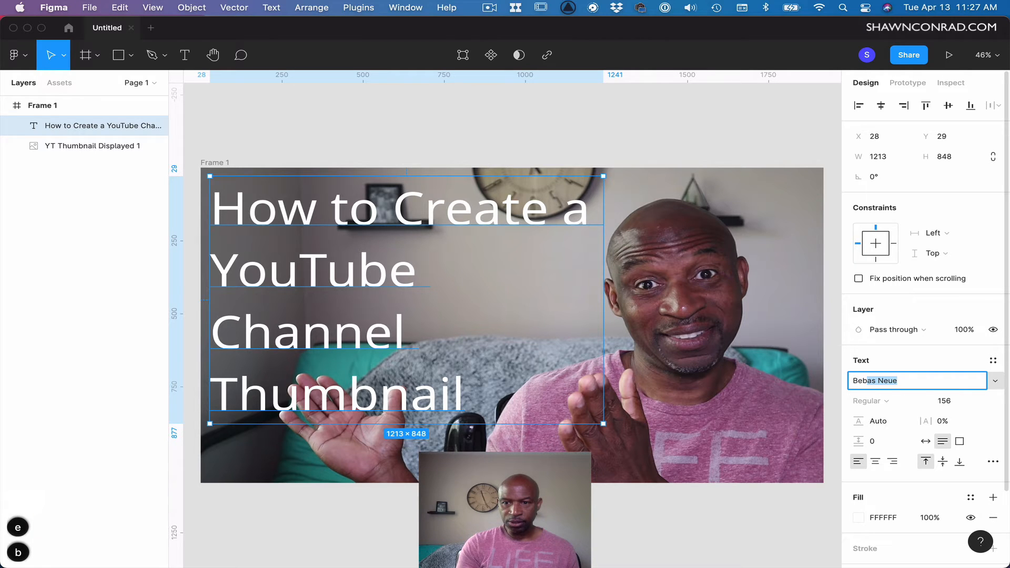
key("Return")
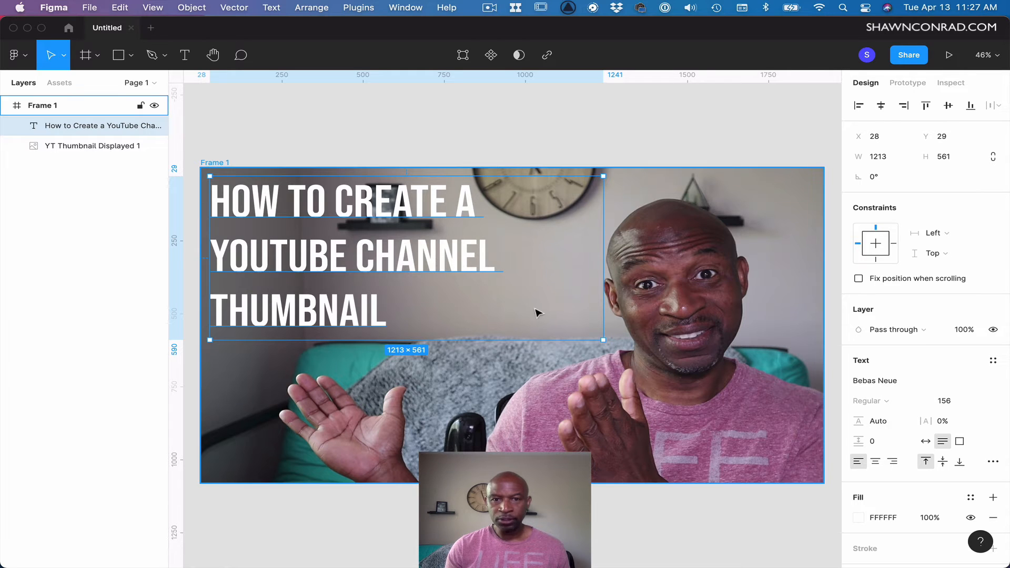
Increase the title's font size further.
left_click(944, 400)
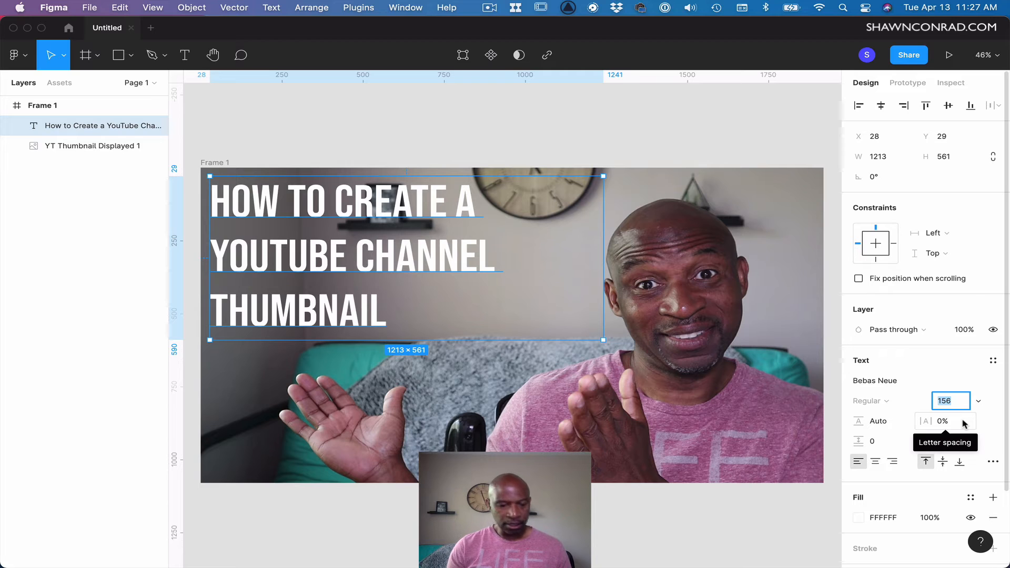
key("shift+Up")
key("shift+Up")
key("shift+Up")
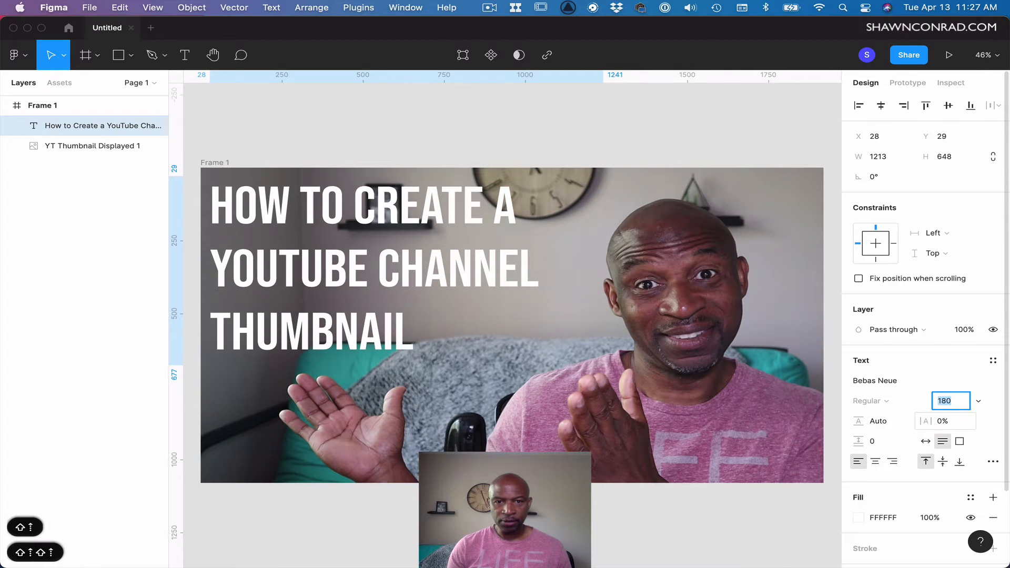
key("shift+Up")
key("shift+Up")
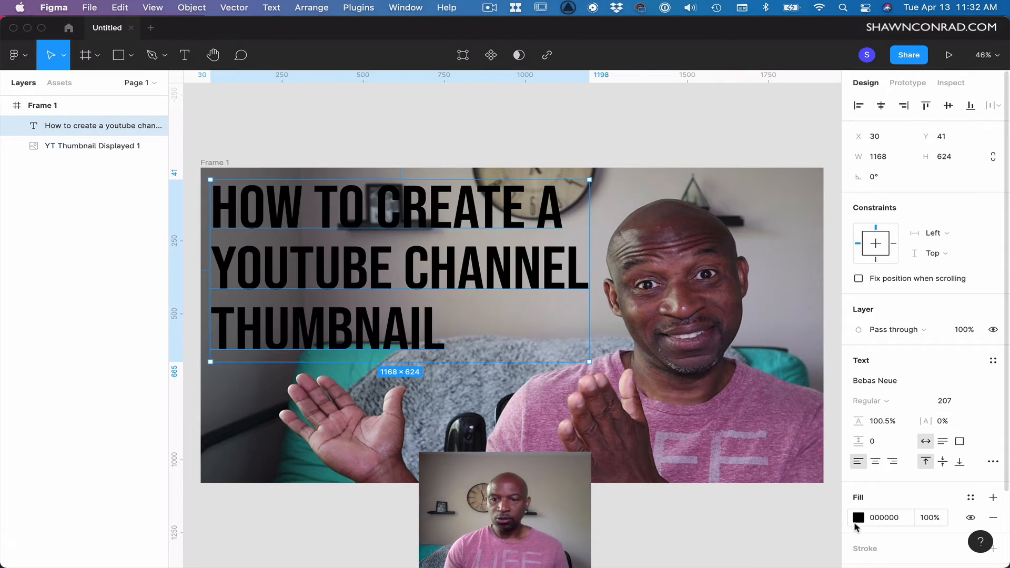
Set the title's fill to a light pink FFDFF4, sampling the shirt color with the eyedropper and lightening it.
left_click(858, 518)
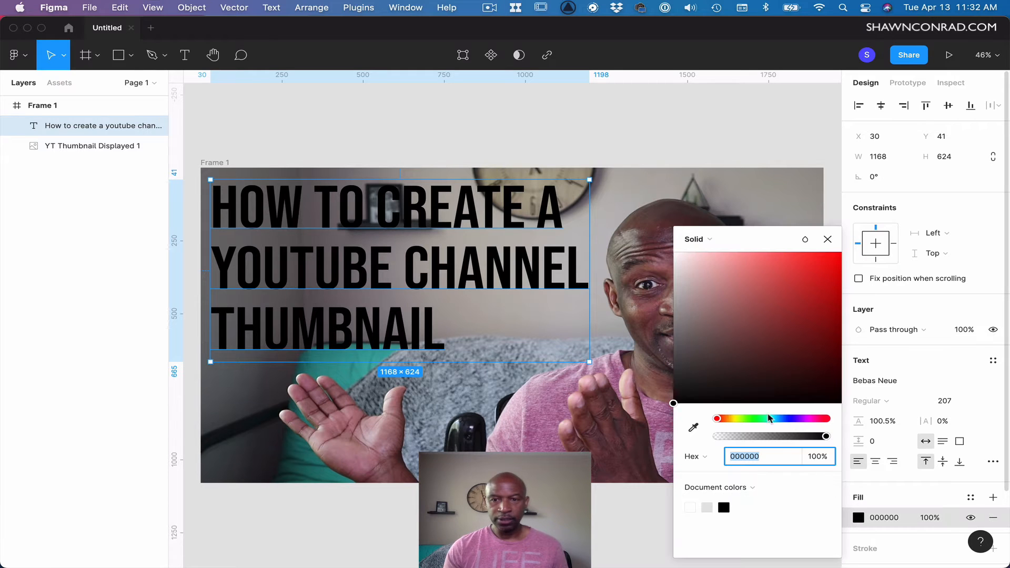
left_click_drag(734, 320, 784, 288)
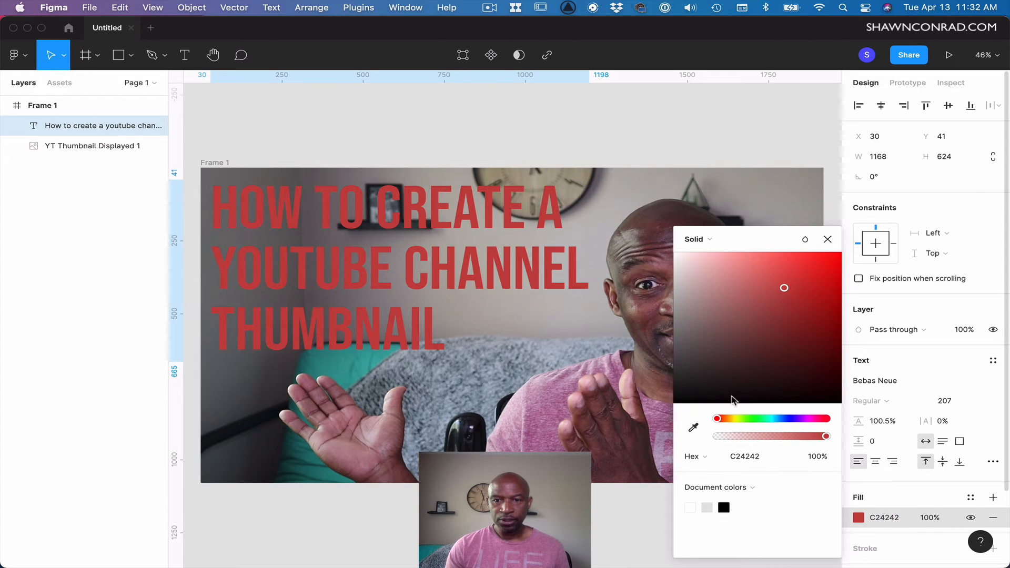
left_click_drag(719, 421, 771, 422)
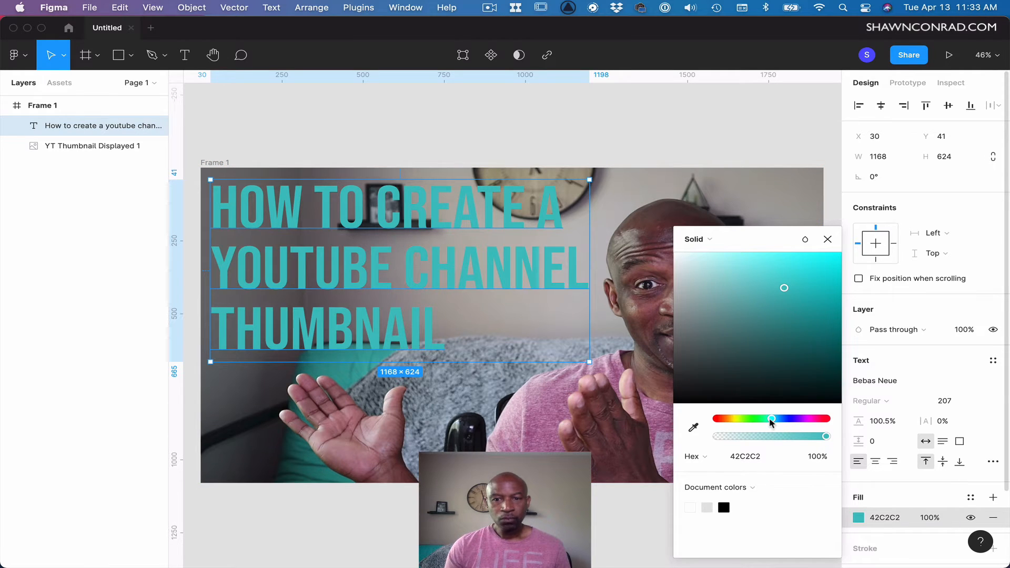
left_click_drag(773, 421, 797, 422)
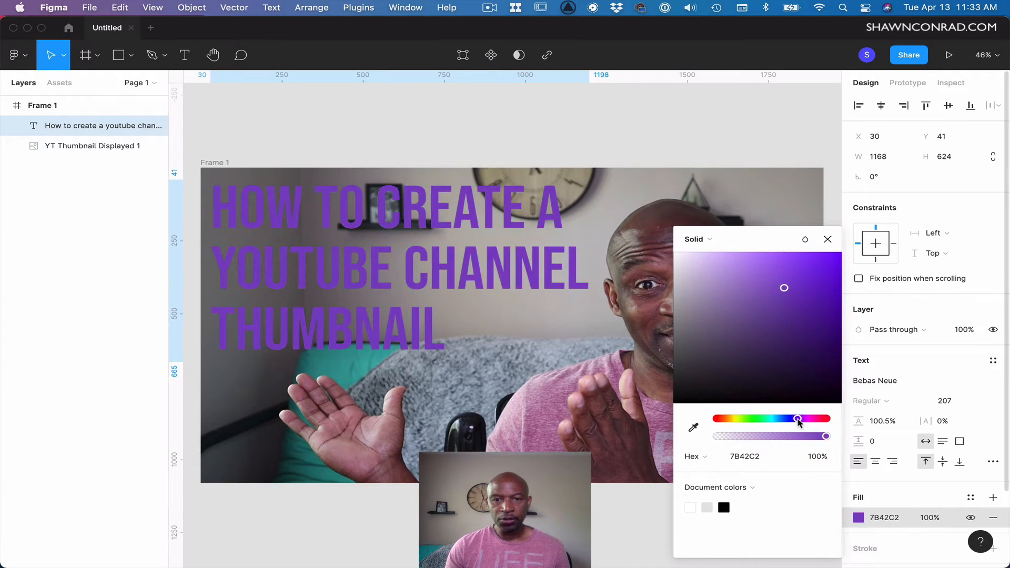
left_click(693, 428)
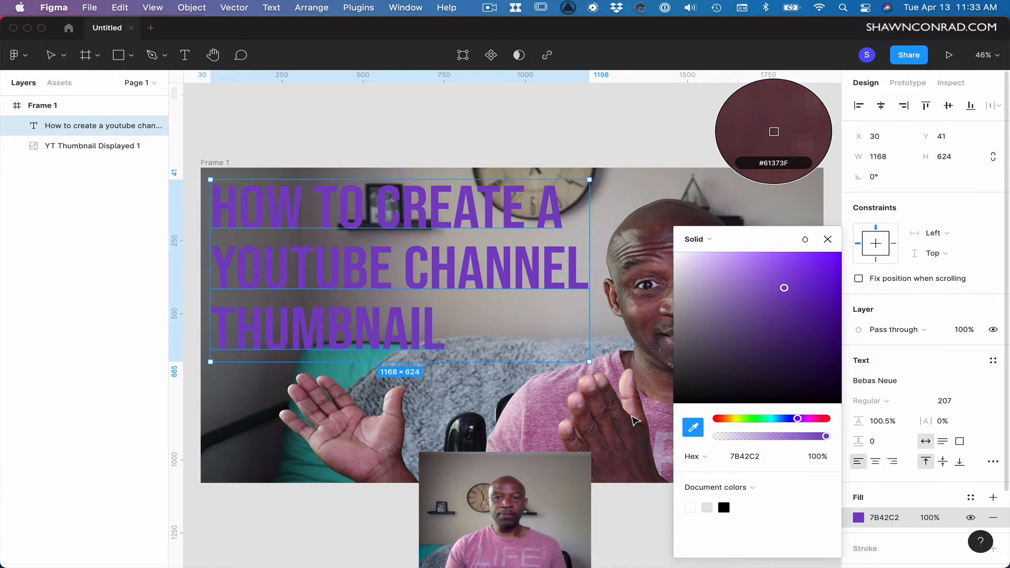
left_click(547, 395)
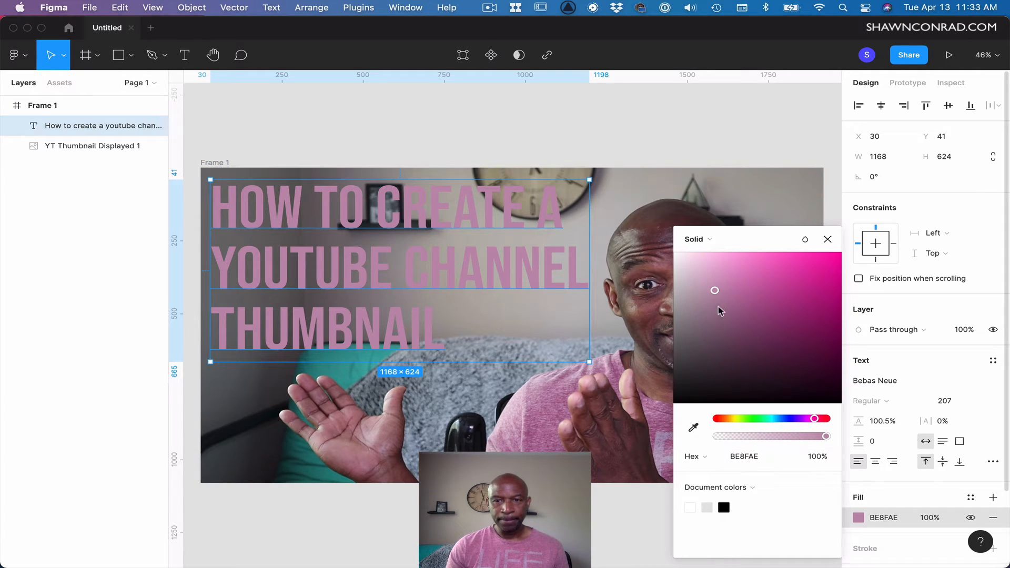
left_click_drag(715, 292, 695, 259)
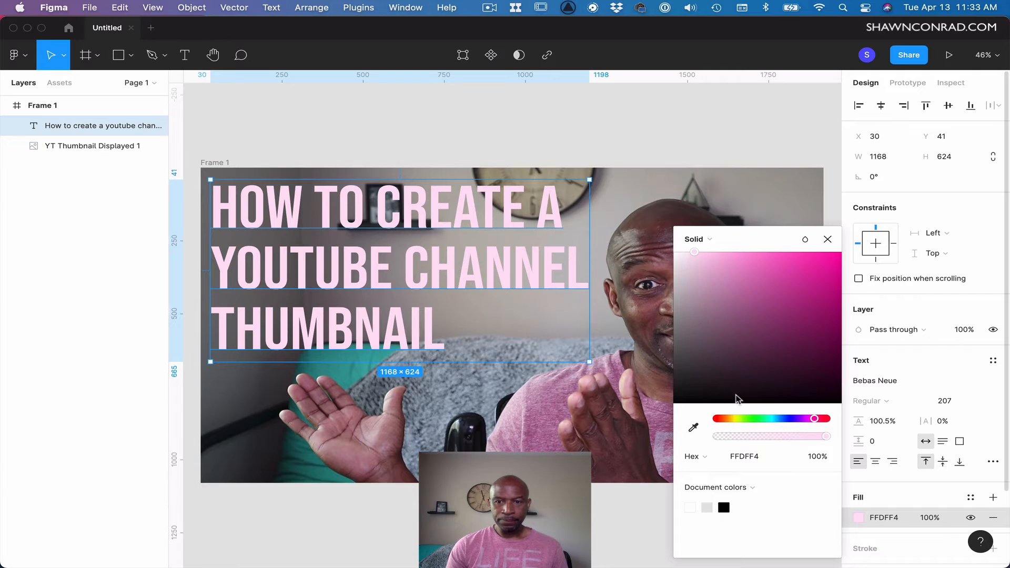
left_click(827, 239)
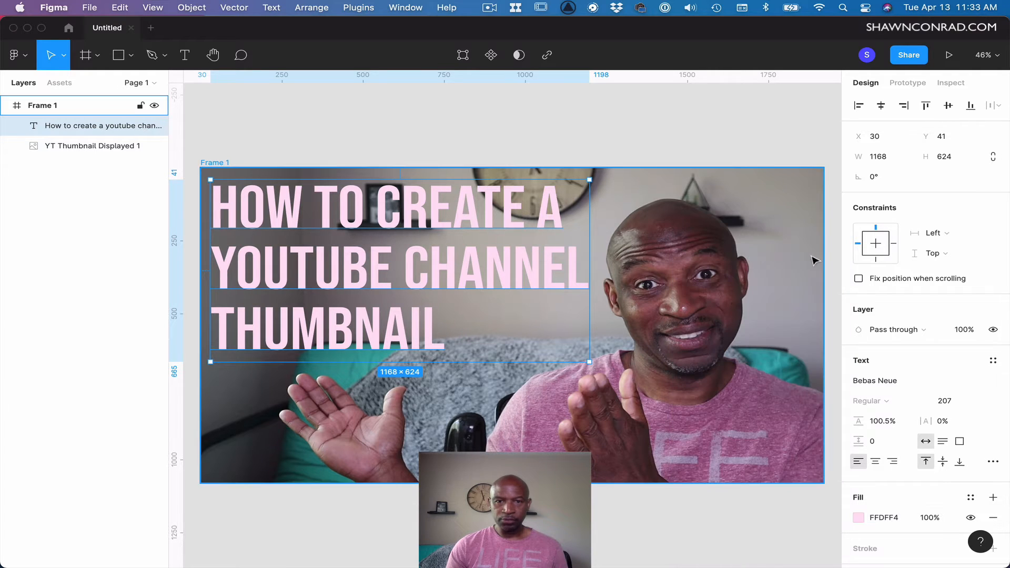
Move the title near the frame's top-left corner and scale it with the Scale tool to about 1204 × 643 px.
left_click_drag(516, 285, 517, 286)
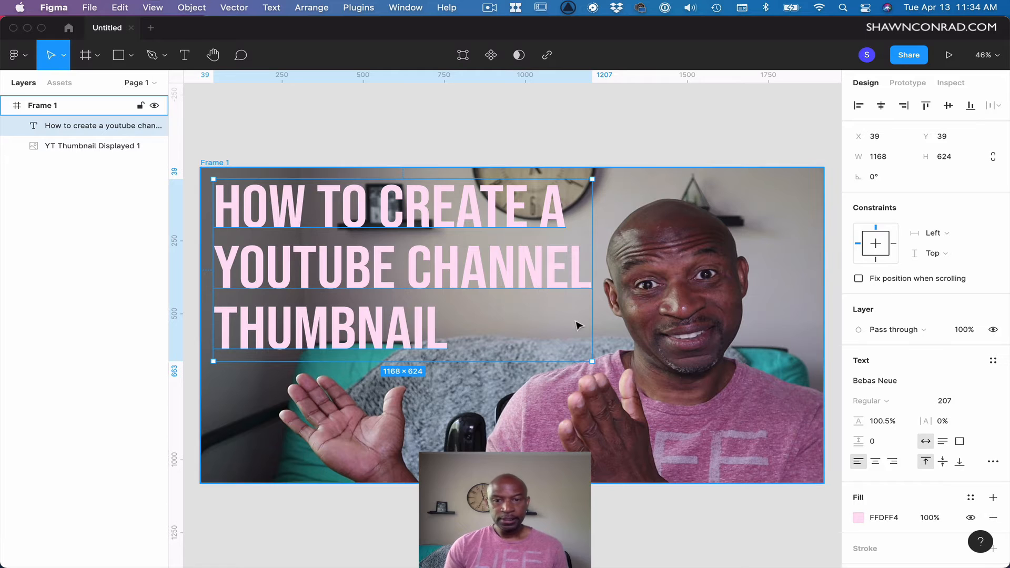
key("k")
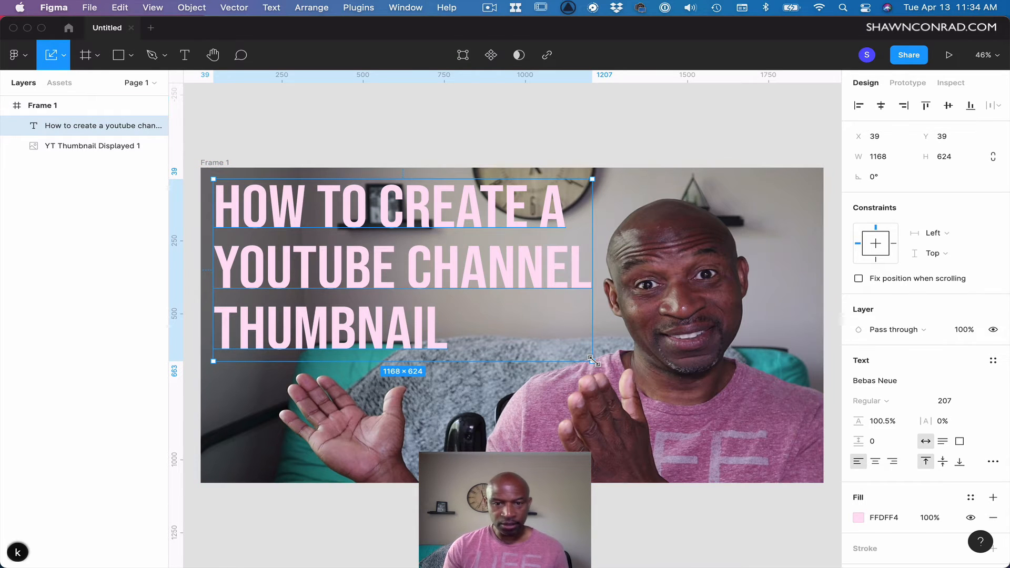
left_click_drag(593, 362, 600, 368)
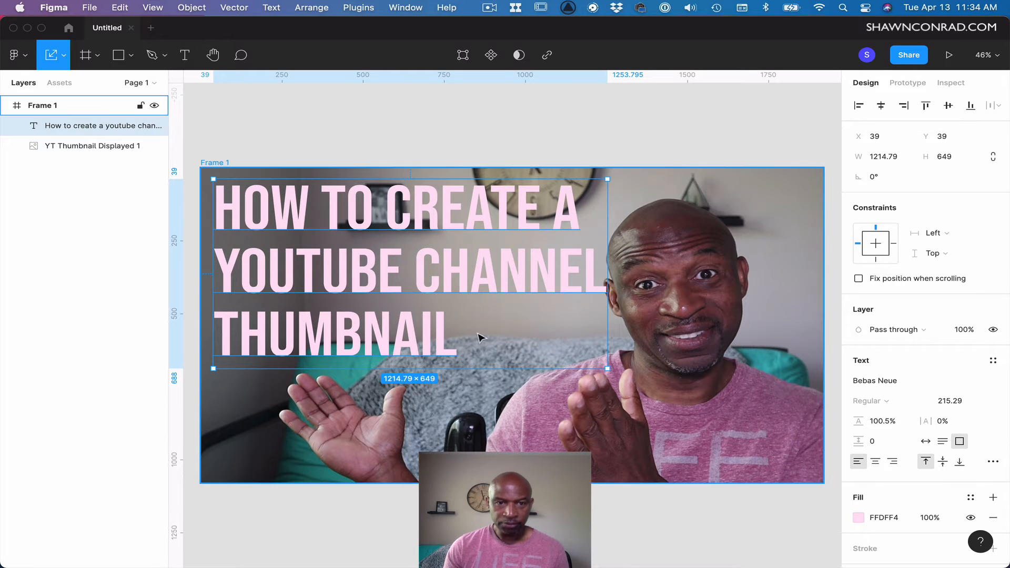
left_click_drag(408, 278, 406, 278)
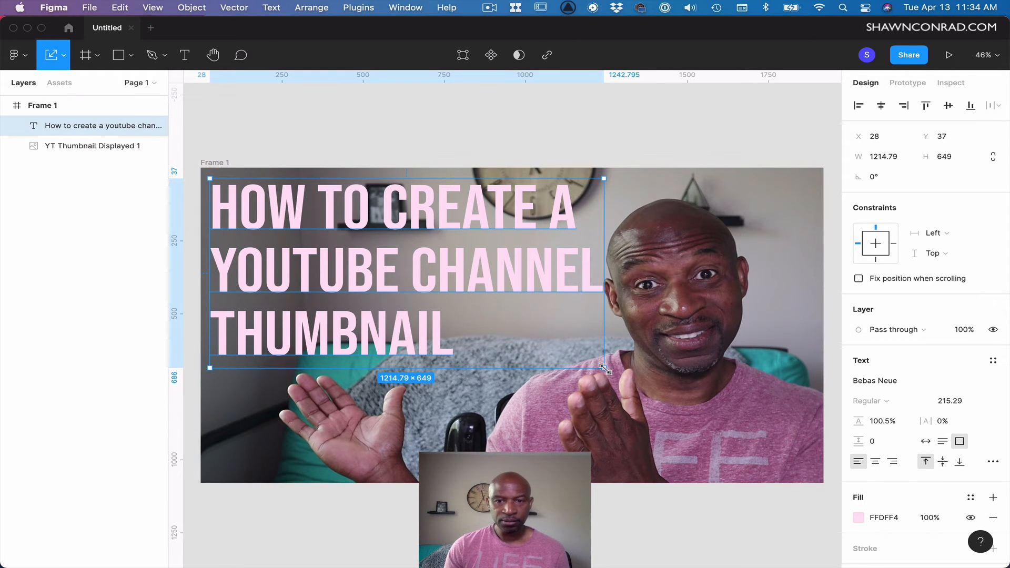
left_click_drag(603, 366, 599, 364)
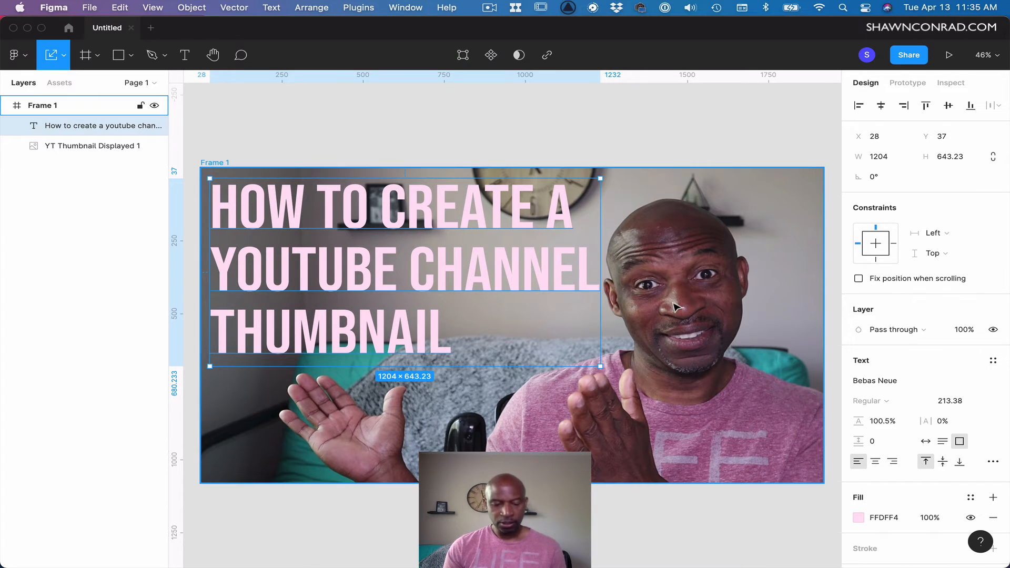
key("v")
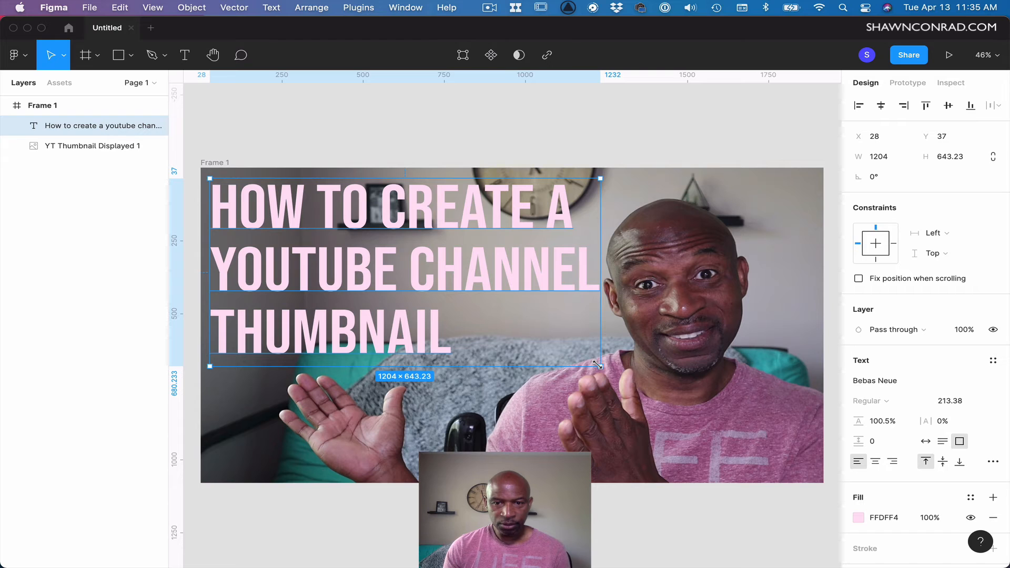
key("k")
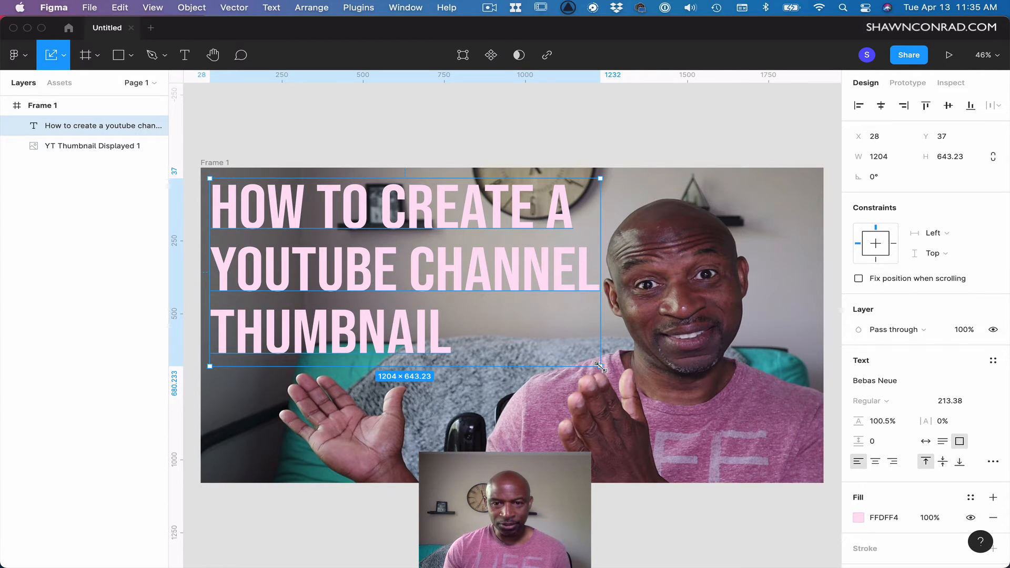
key("v")
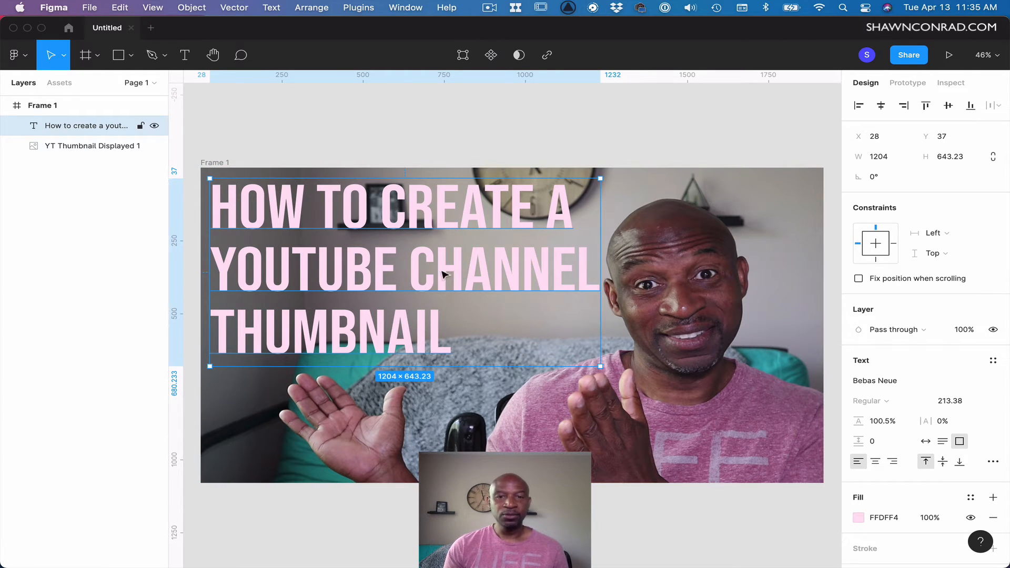
mouse_move(444, 271)
left_mouse_down()
mouse_move(476, 274)
mouse_move(450, 270)
left_mouse_up()
key("super+z")
left_click(581, 132)
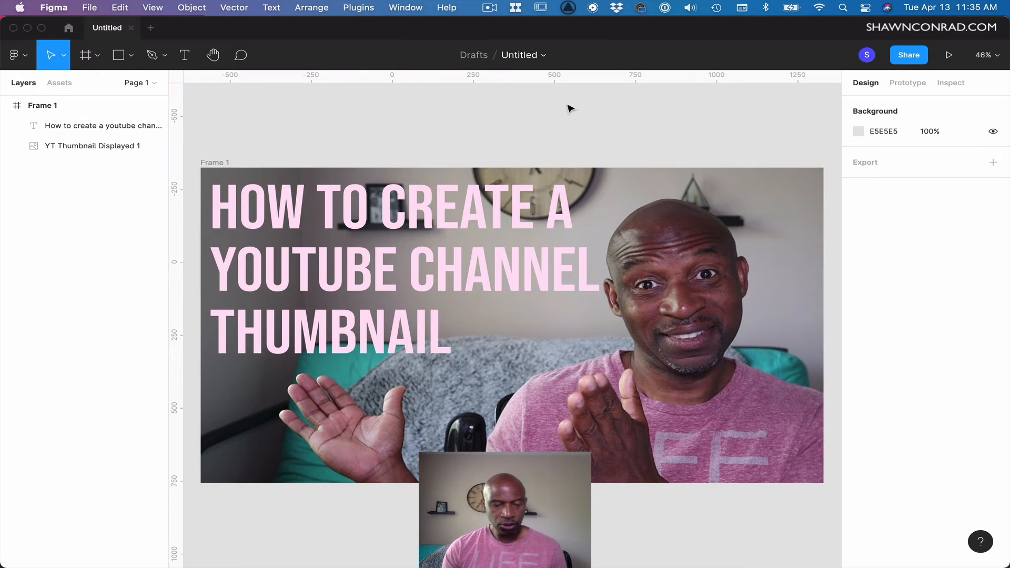
Switch to Firefox, open a new tab and search Google Images for youtube logo.
key("super+Tab")
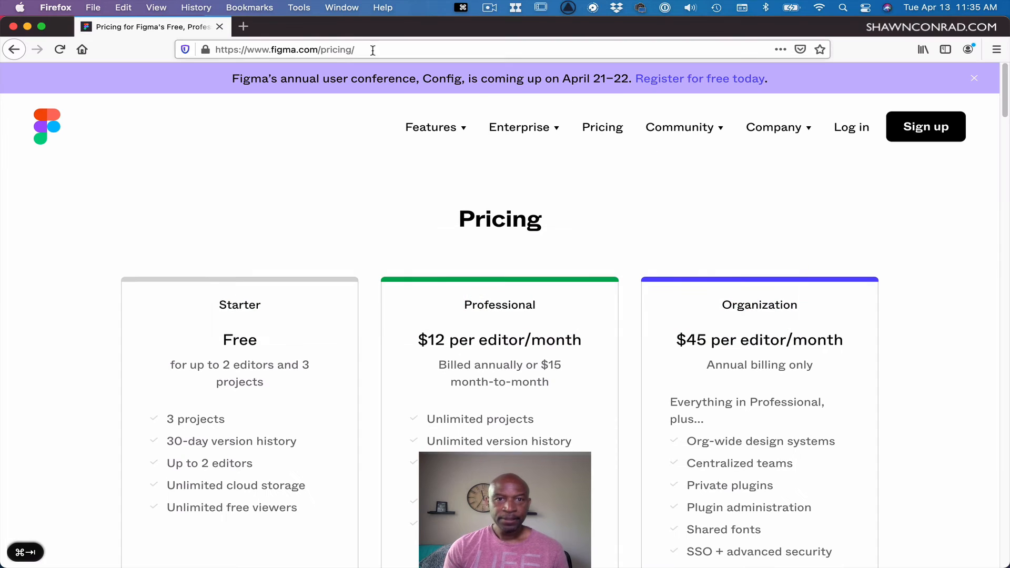
key("super+t")
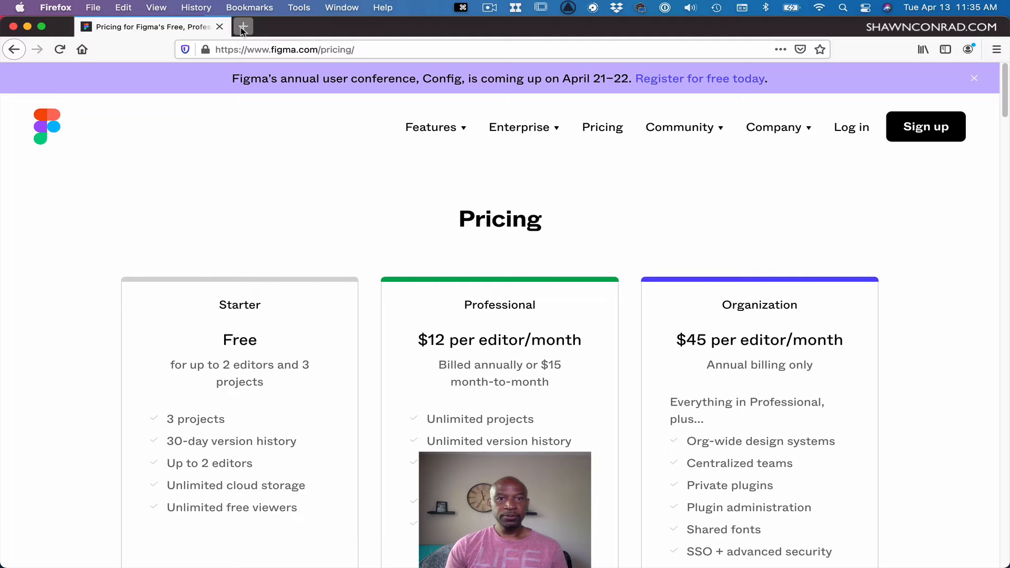
left_click(401, 52)
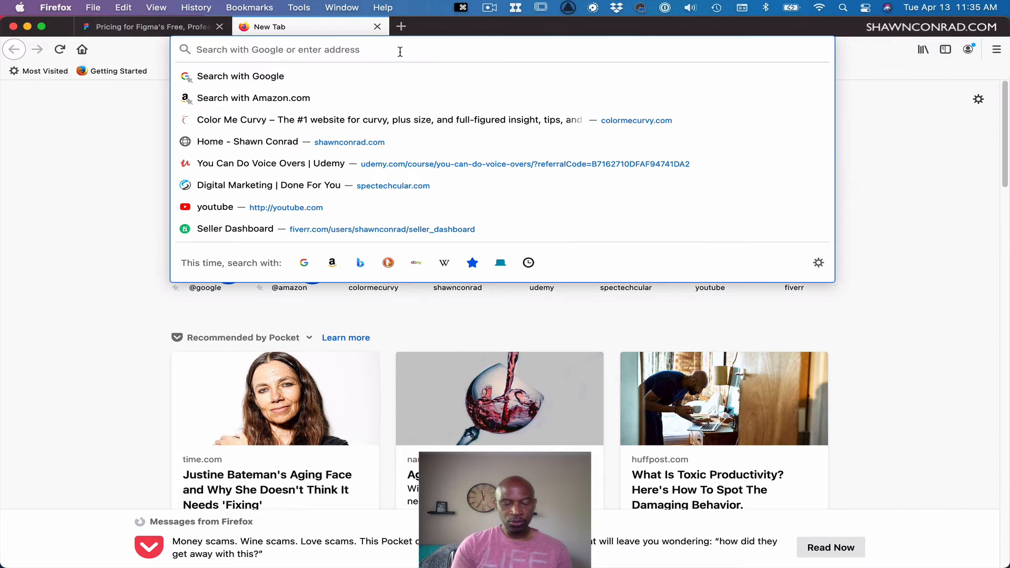
type("yo")
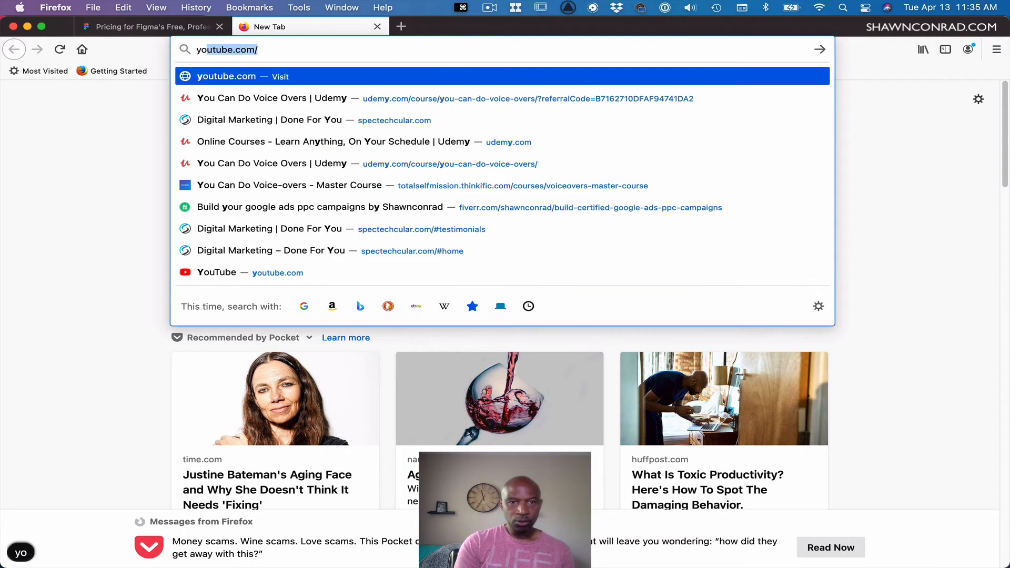
type("utube")
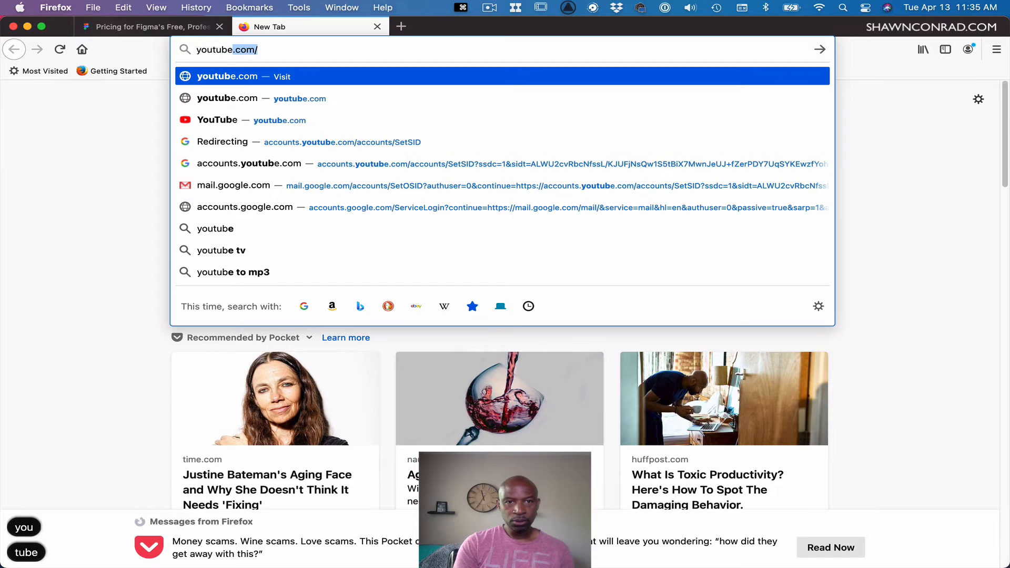
type(" log")
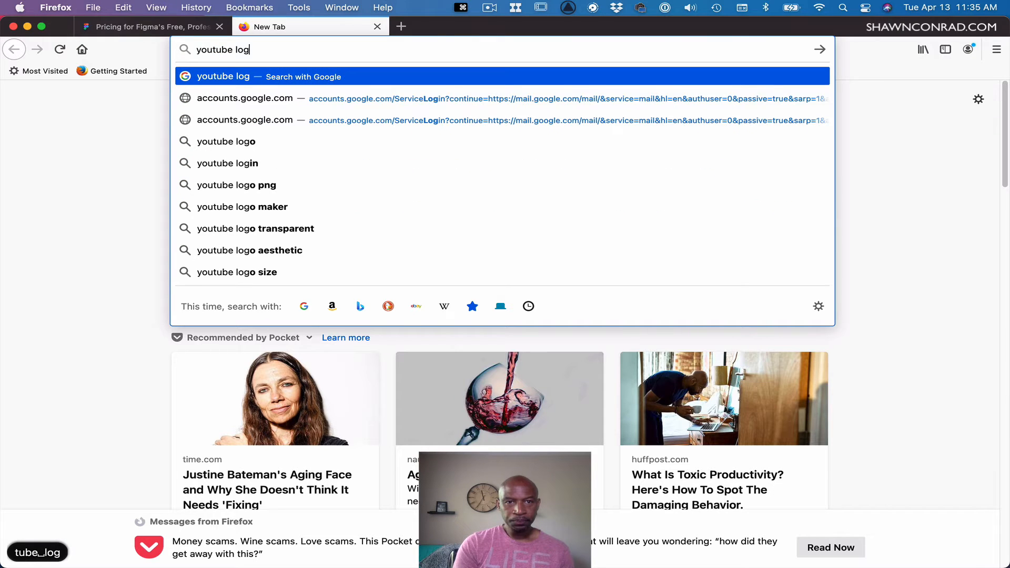
type("o")
key("Return")
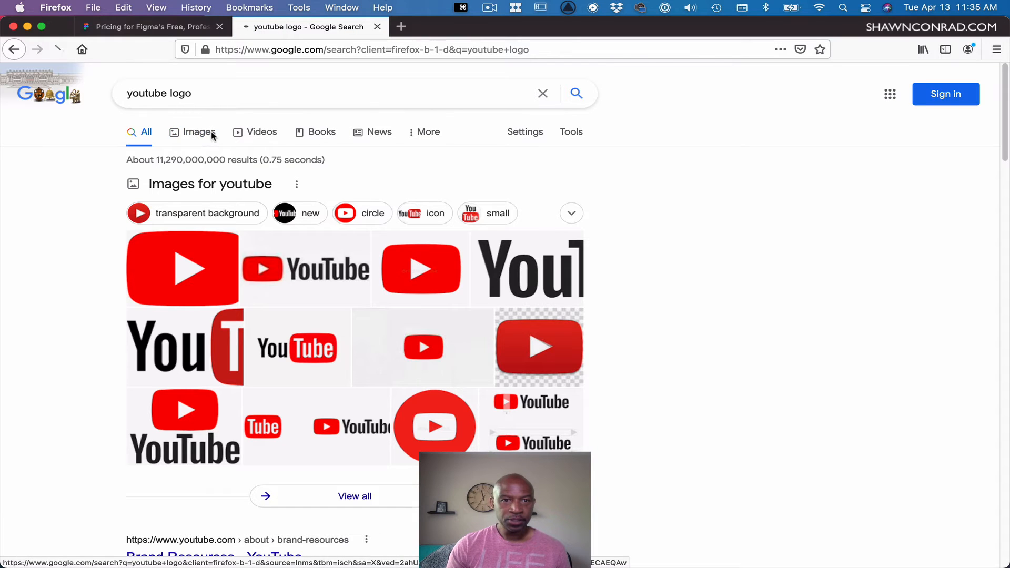
left_click(213, 136)
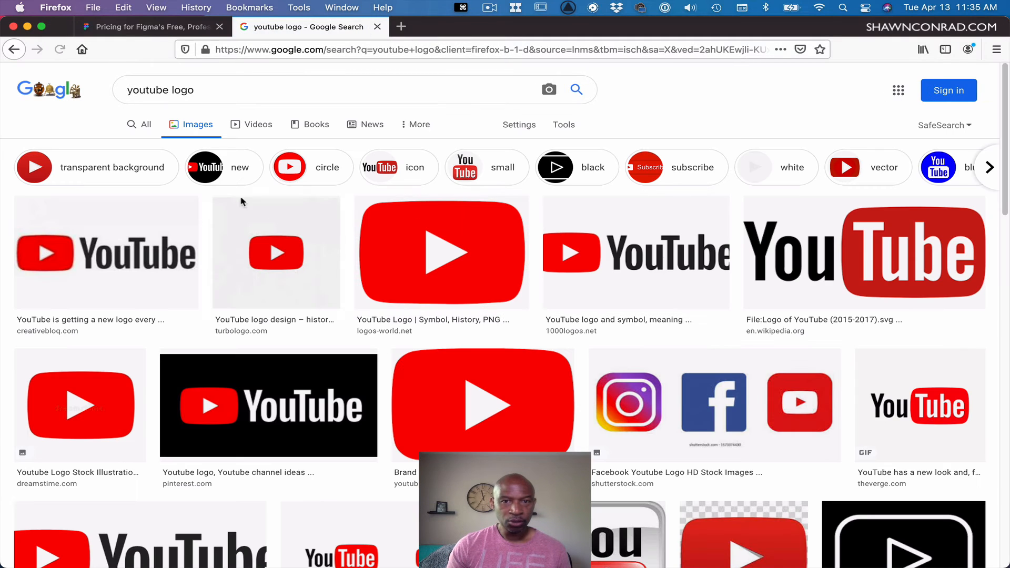
Open the logos-world YouTube logo result and copy the image.
left_click(501, 298)
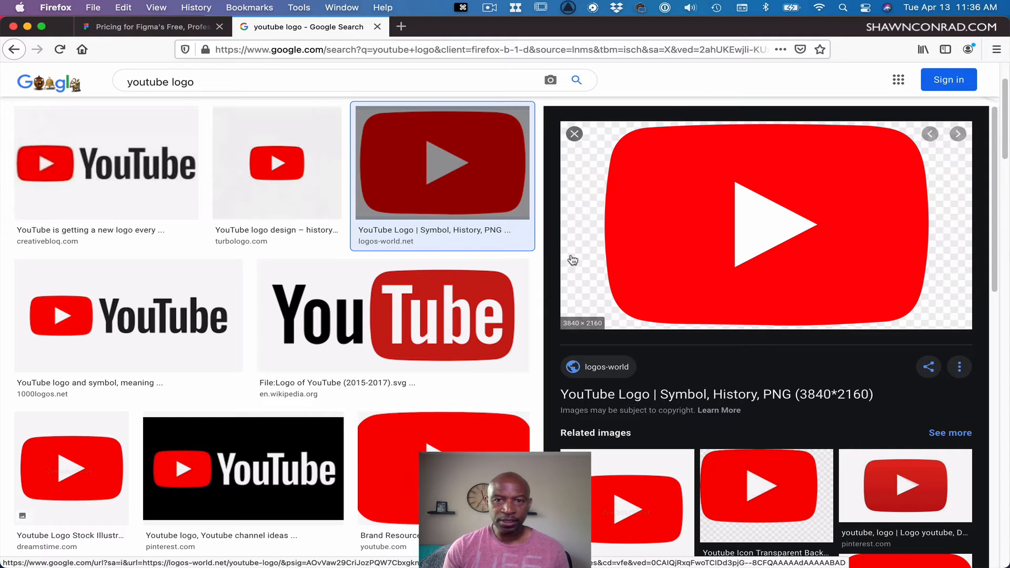
right_click(642, 271)
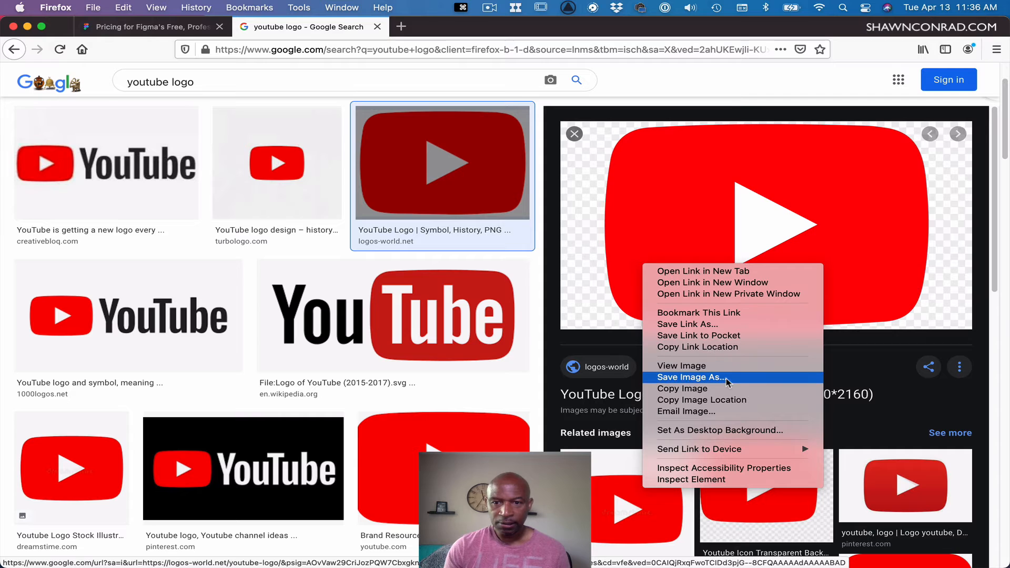
left_click(711, 389)
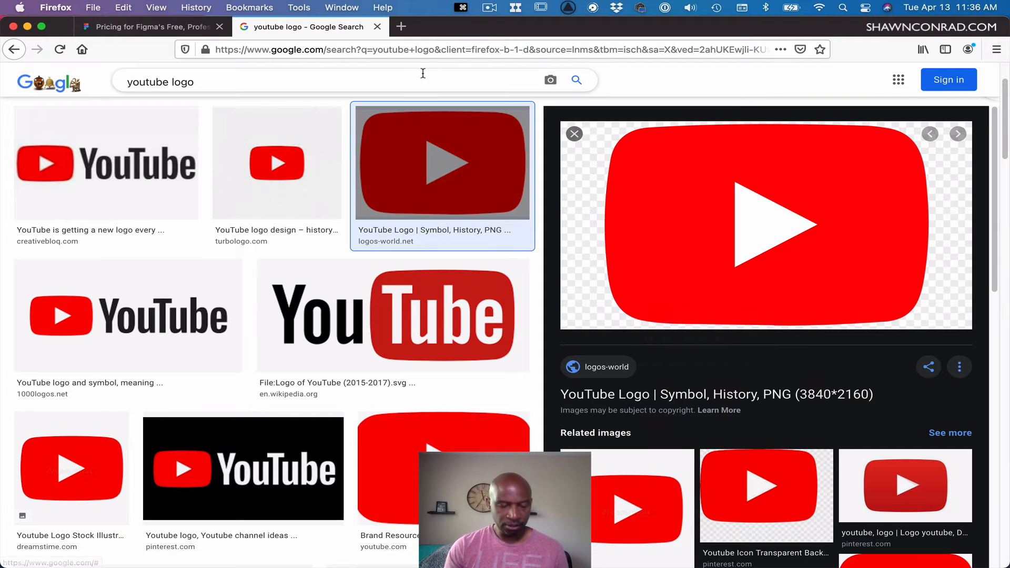
Switch back to Figma and paste the copied YouTube logo image onto the canvas outside the frame.
key("super+Tab")
left_click(578, 355)
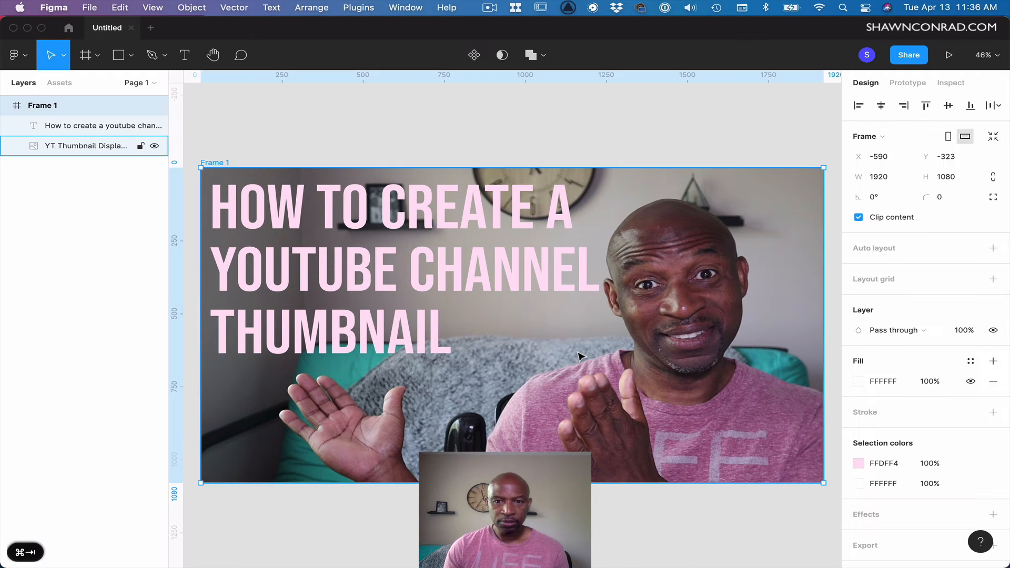
key("super+v")
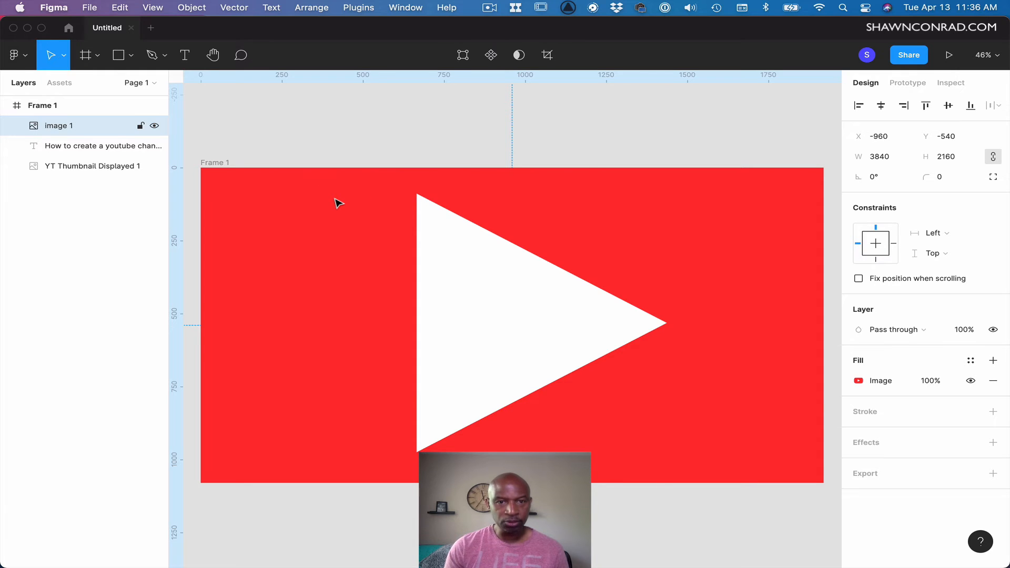
key("super+z")
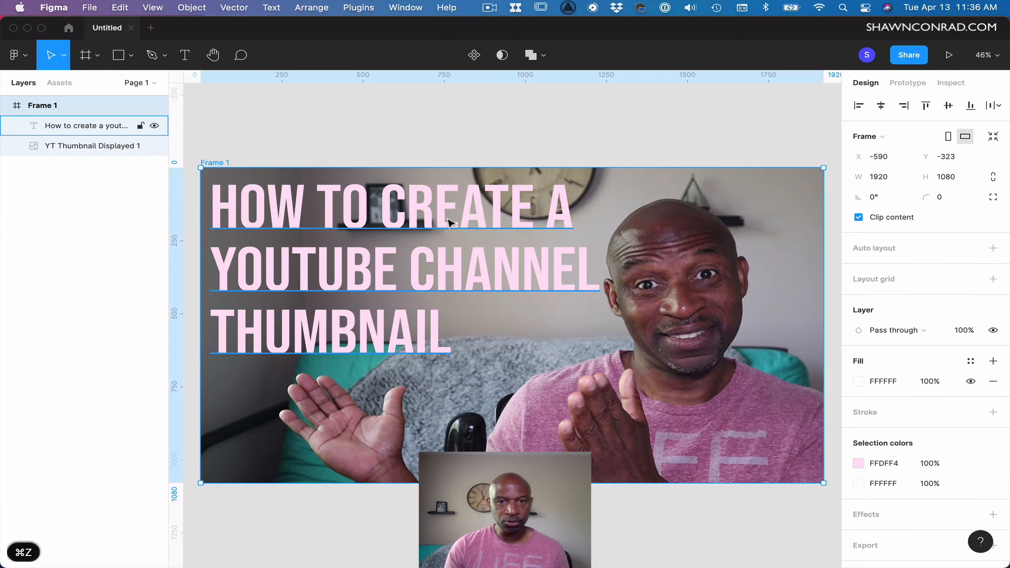
left_click(686, 530)
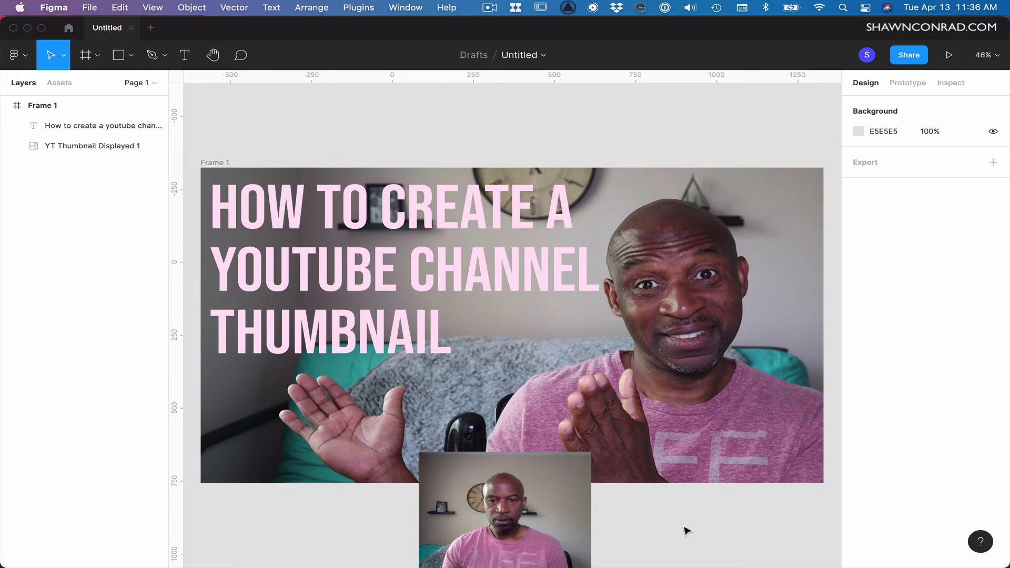
key("super+minus")
key("super+minus")
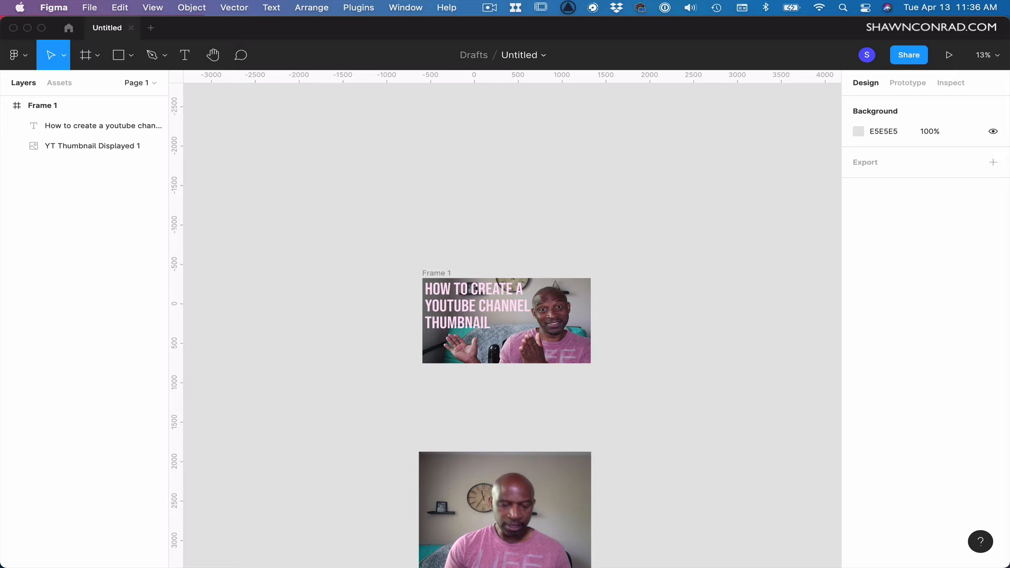
key("super+v")
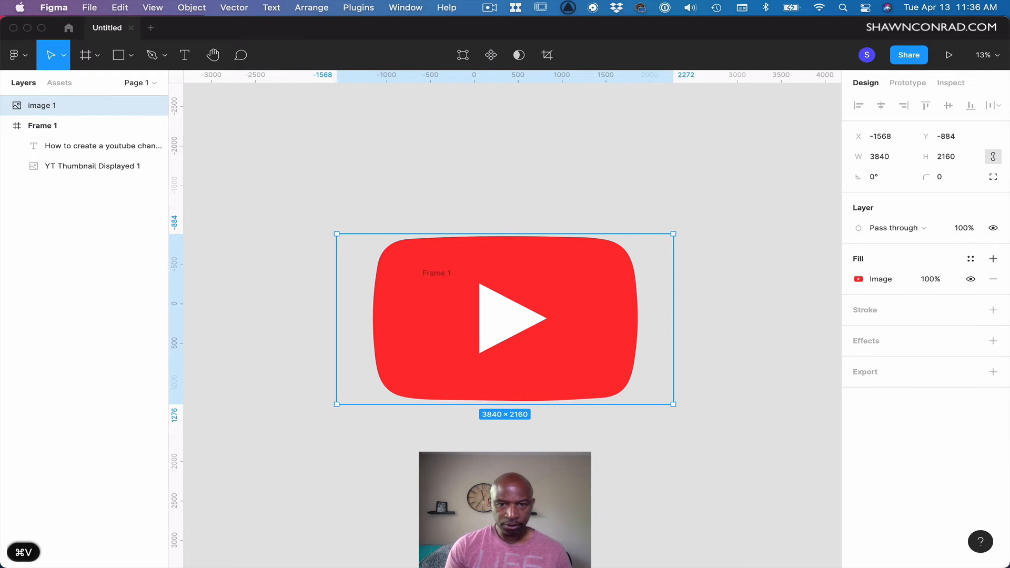
Move the logo below the frame and scale it down to about 590 × 332 px.
left_click_drag(575, 404, 625, 547)
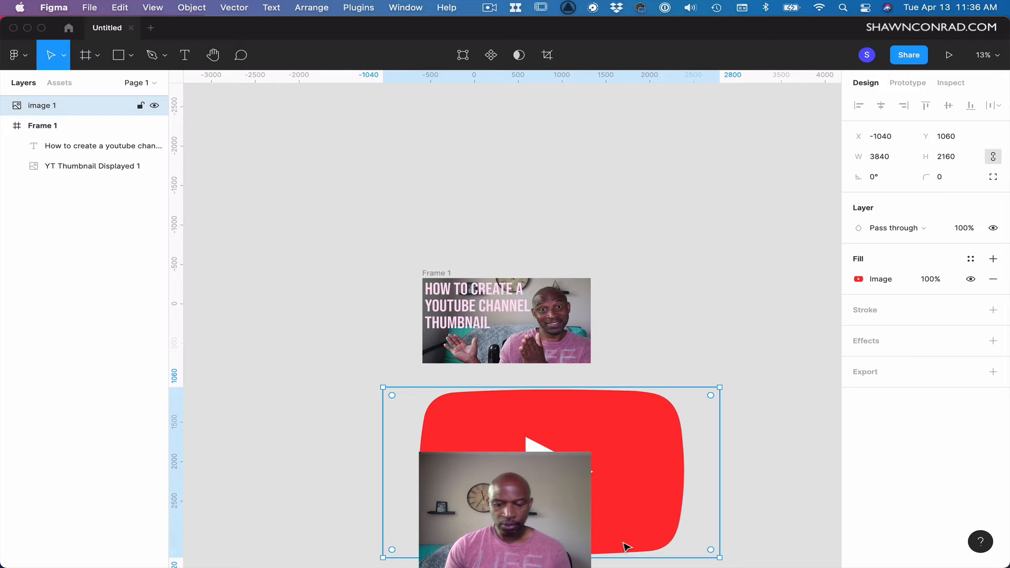
key("minus")
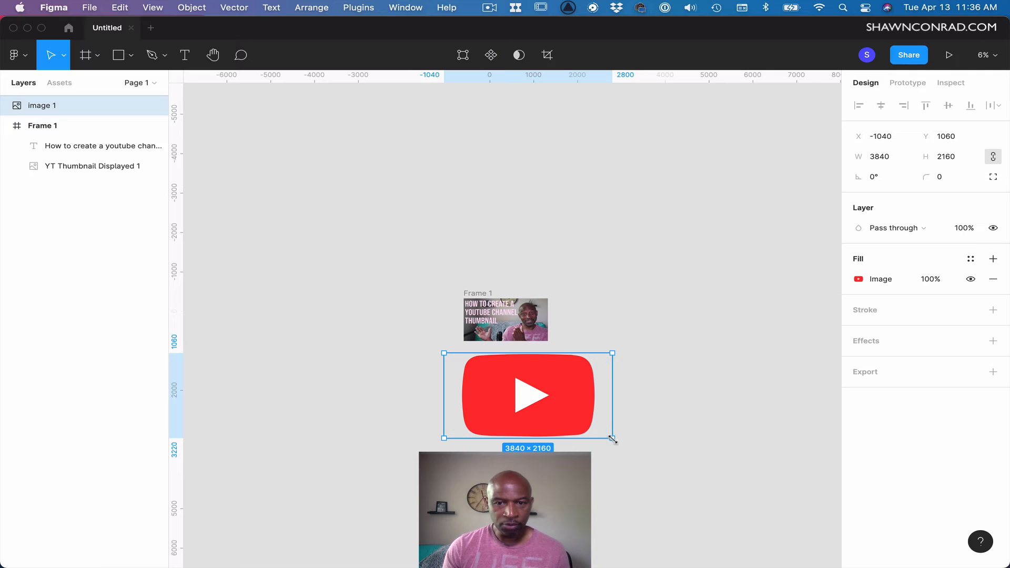
left_click_drag(613, 438, 696, 483)
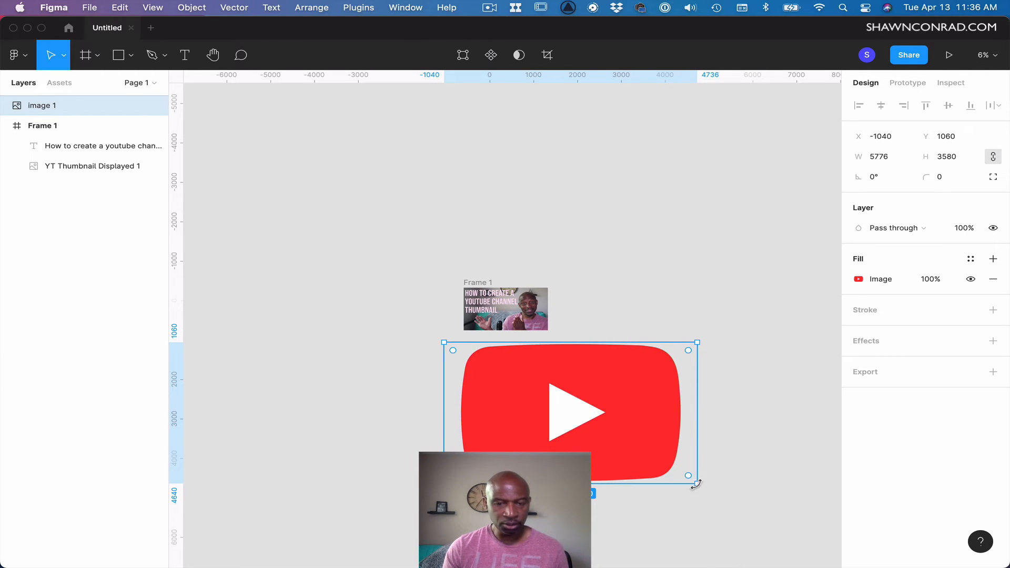
key("super+z")
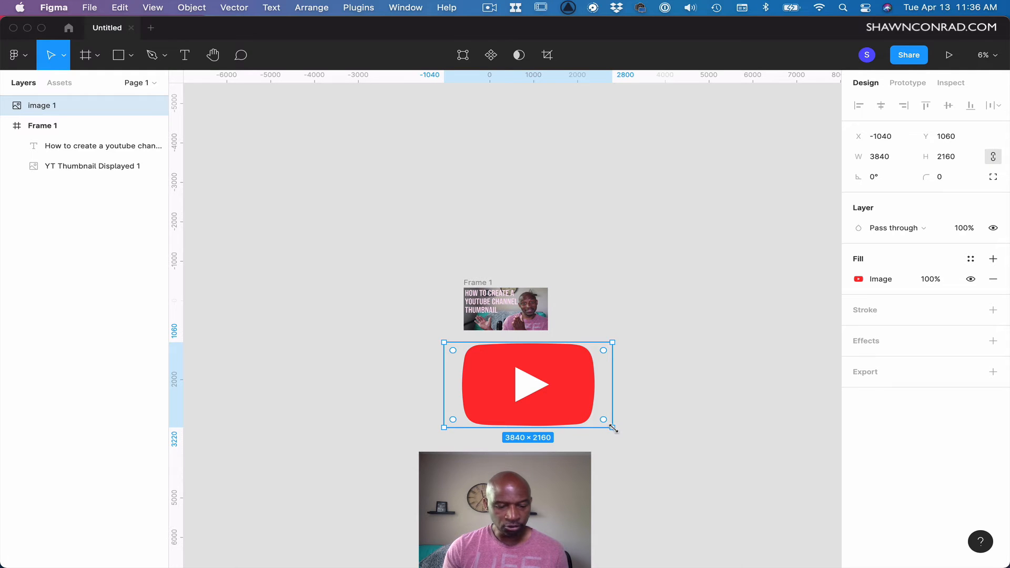
left_click_drag(612, 428, 459, 354)
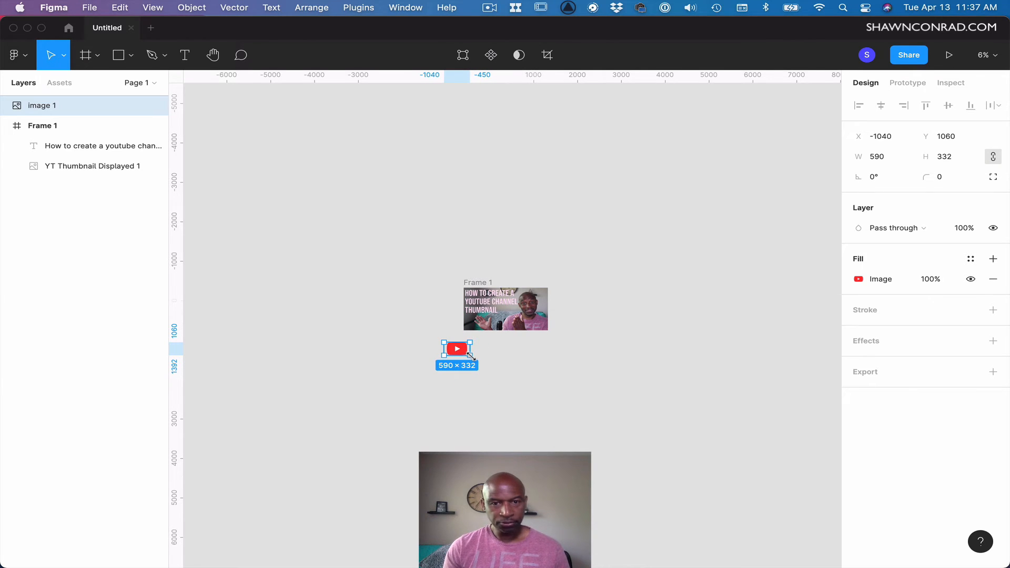
Place the logo inside the frame beside the word THUMBNAIL and resize it to about 465 × 262 px.
key("shift+1")
left_click_drag(314, 486, 623, 267)
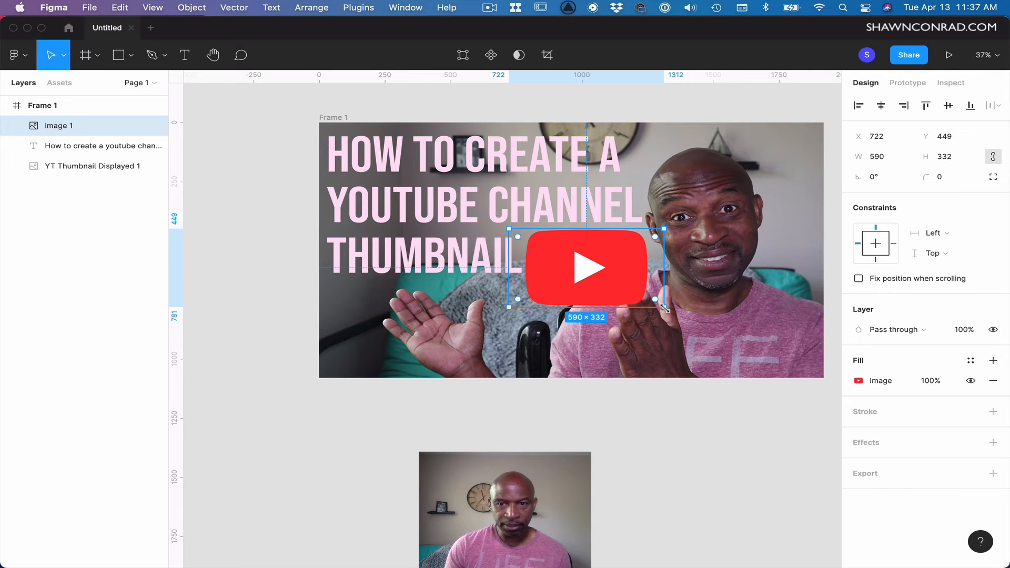
left_click_drag(665, 309, 604, 269)
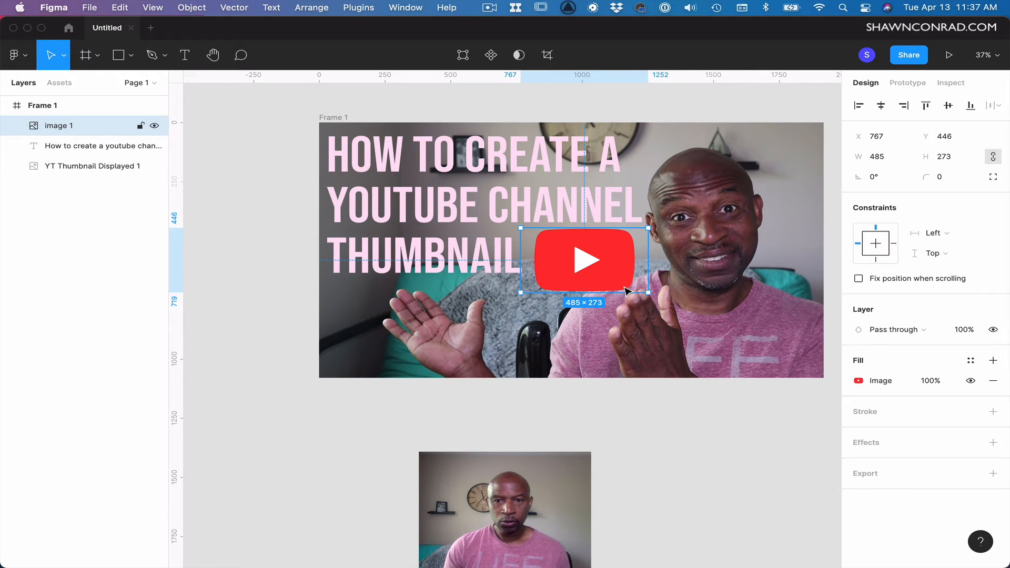
left_click_drag(649, 294, 642, 287)
left_click_drag(592, 262, 592, 267)
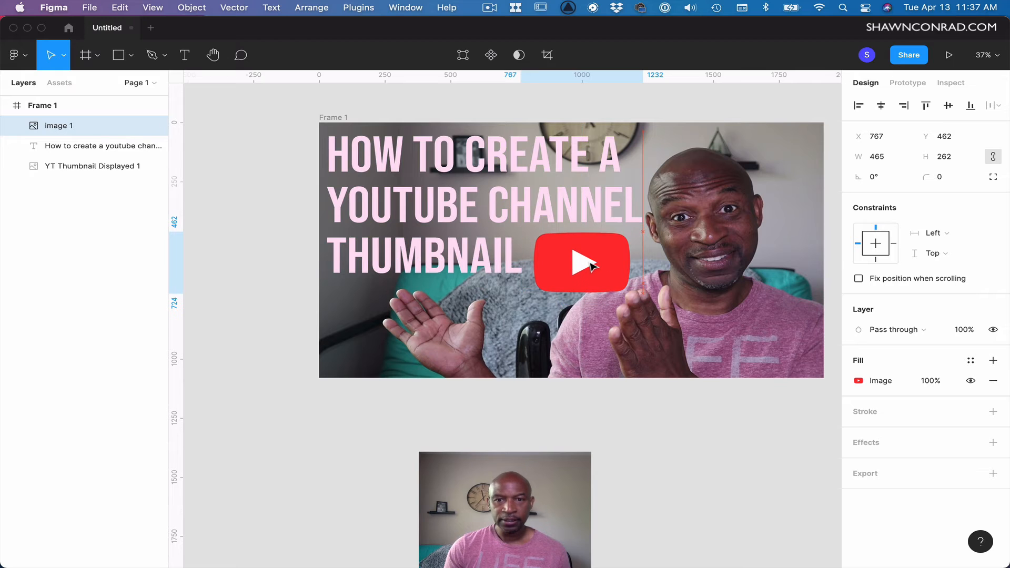
Draw a rectangle about 1300 × 210 px across the title's second line, YOUTUBE CHANNEL.
left_click(505, 167)
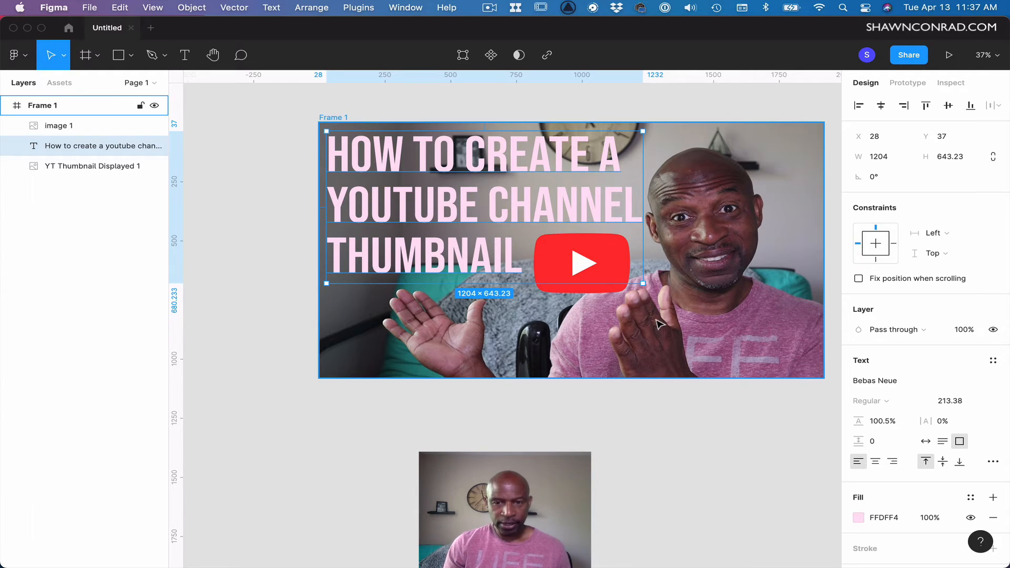
key("Escape")
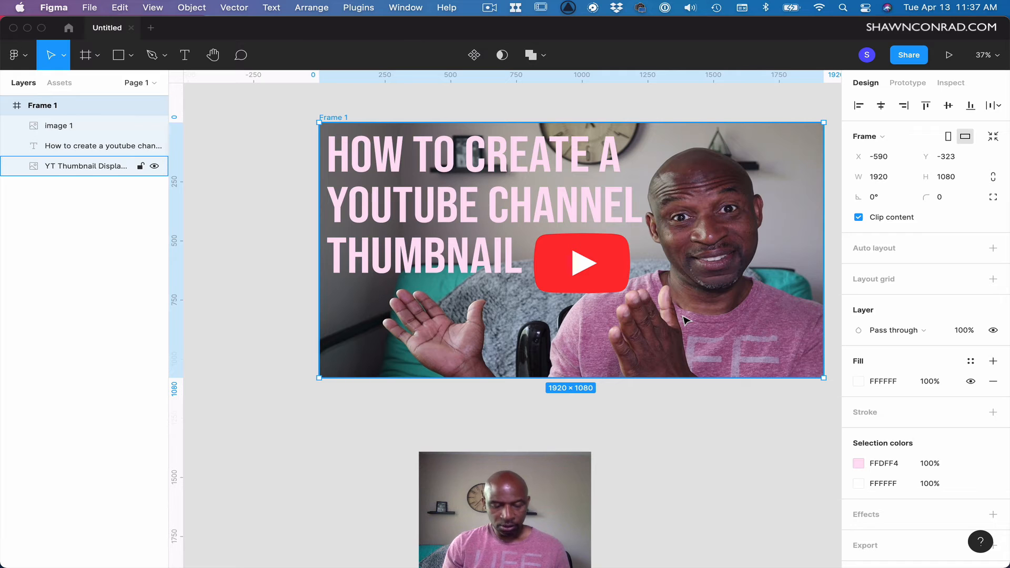
key("r")
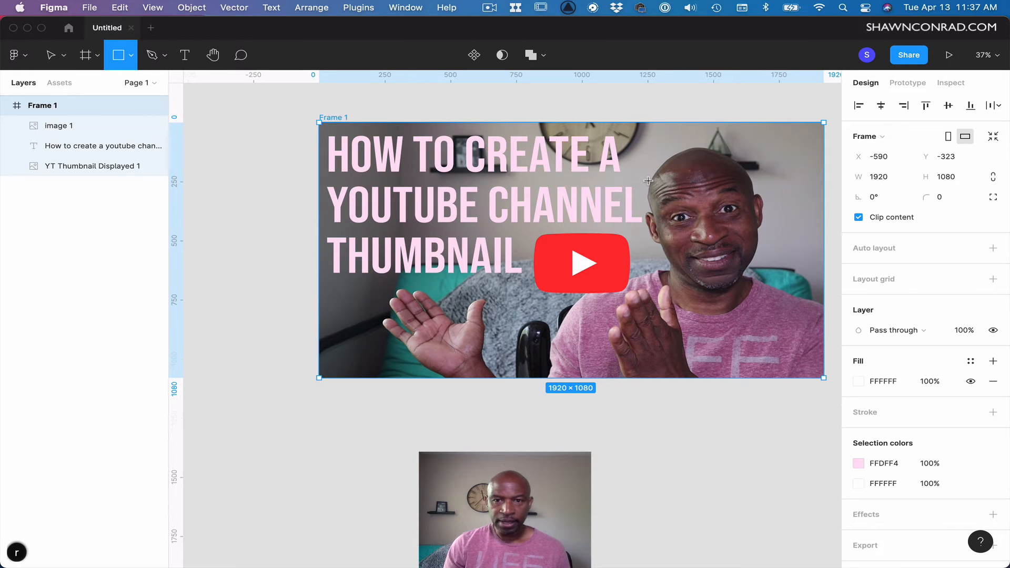
mouse_move(649, 178)
left_mouse_down()
mouse_move(645, 225)
mouse_move(308, 232)
left_mouse_up()
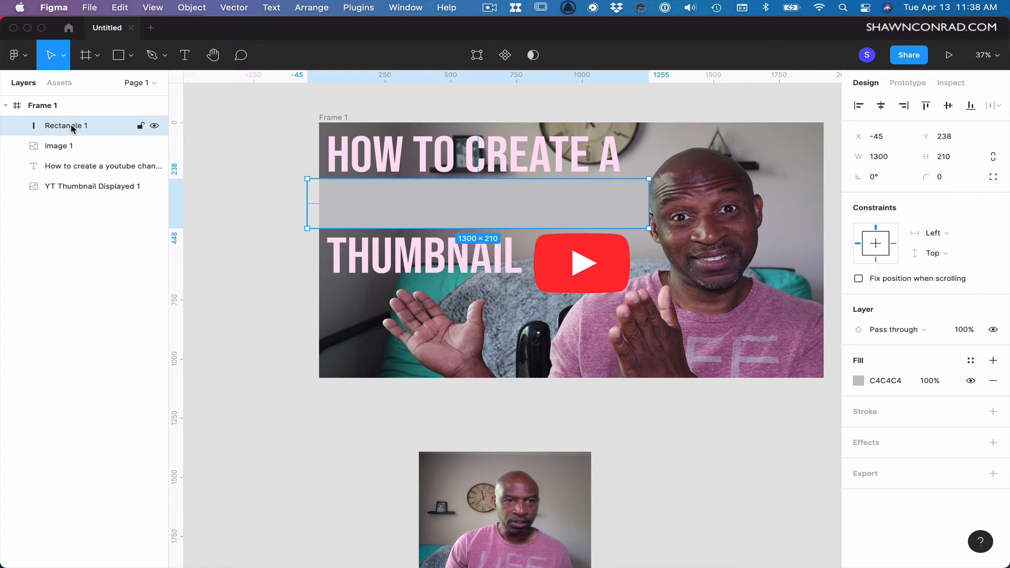
Move the rectangle behind the title text and fill it with the YouTube logo's red, FD2E2E, using the eyedropper.
left_click_drag(72, 128, 67, 172)
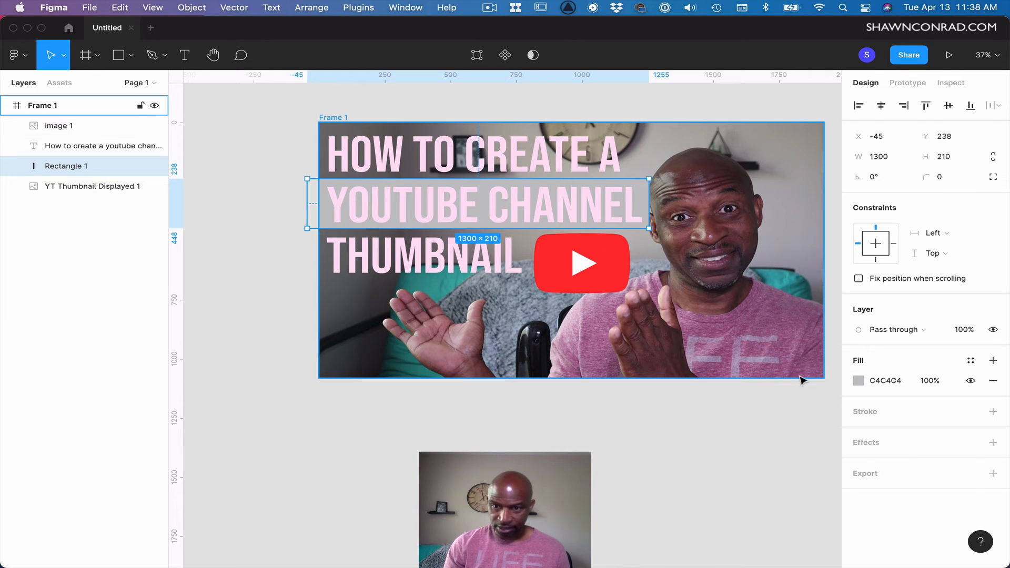
left_click(858, 381)
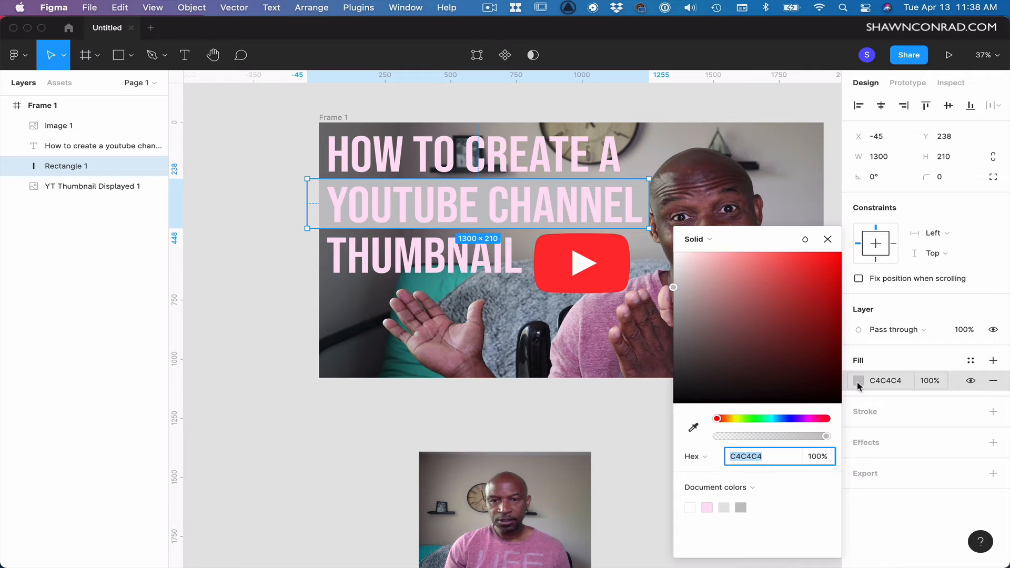
left_click(692, 428)
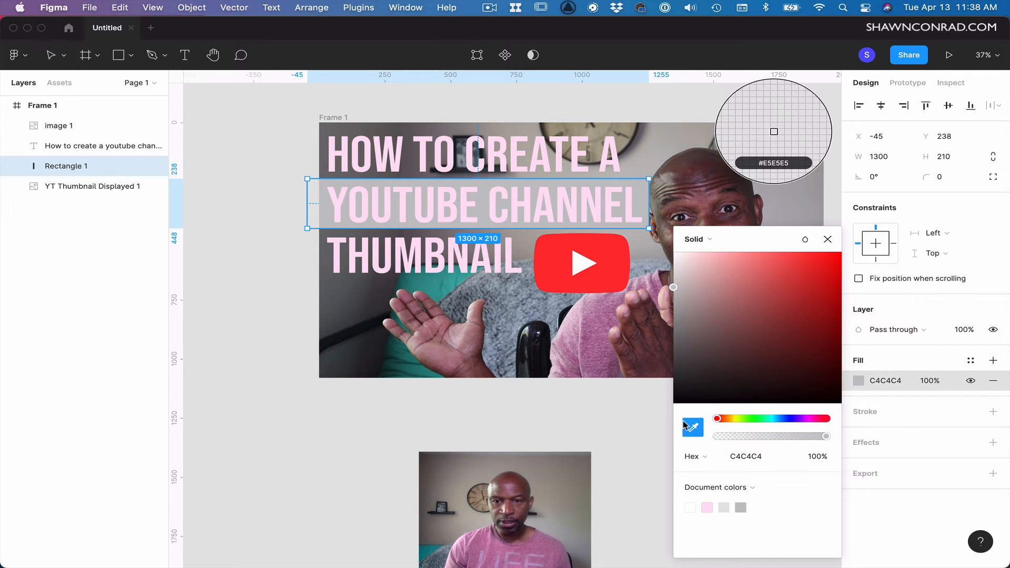
left_click(546, 274)
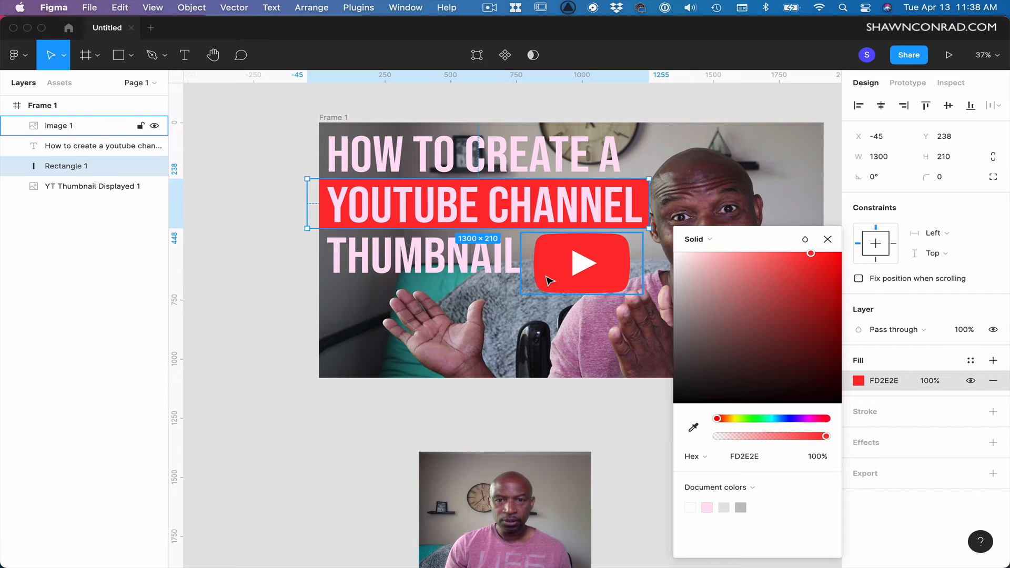
left_click(583, 487)
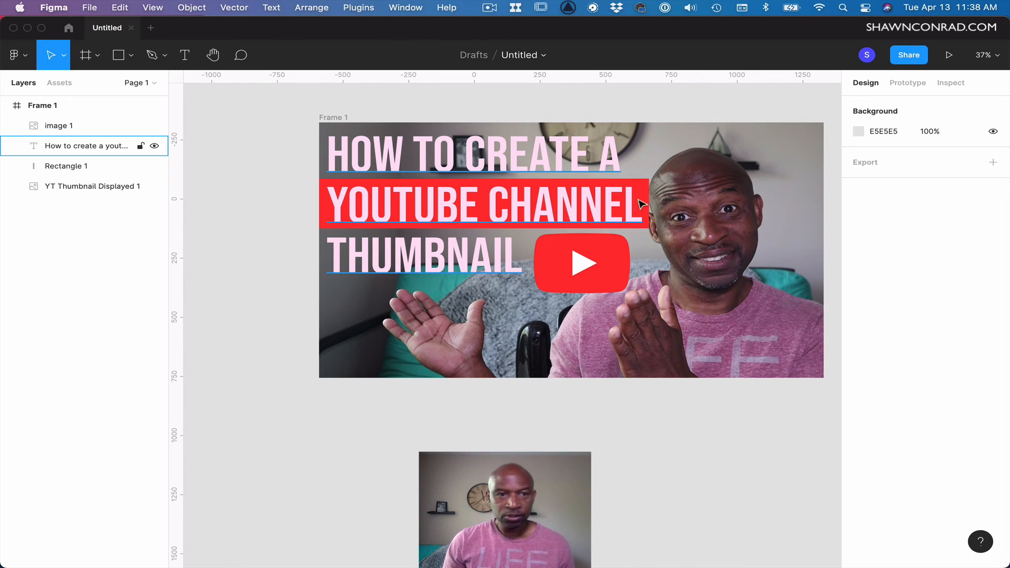
Nudge the red bar left until its X position is -64.
left_click(68, 167)
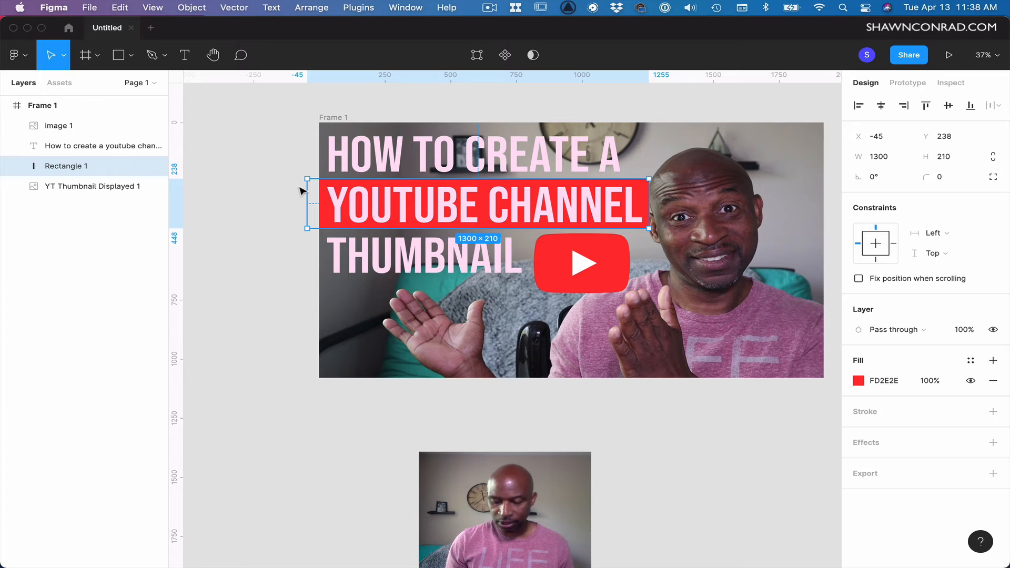
key("Left")
key("Left")
key("Left")
key("Left")
key("Left")
key("Left")
key("Left")
key("Left")
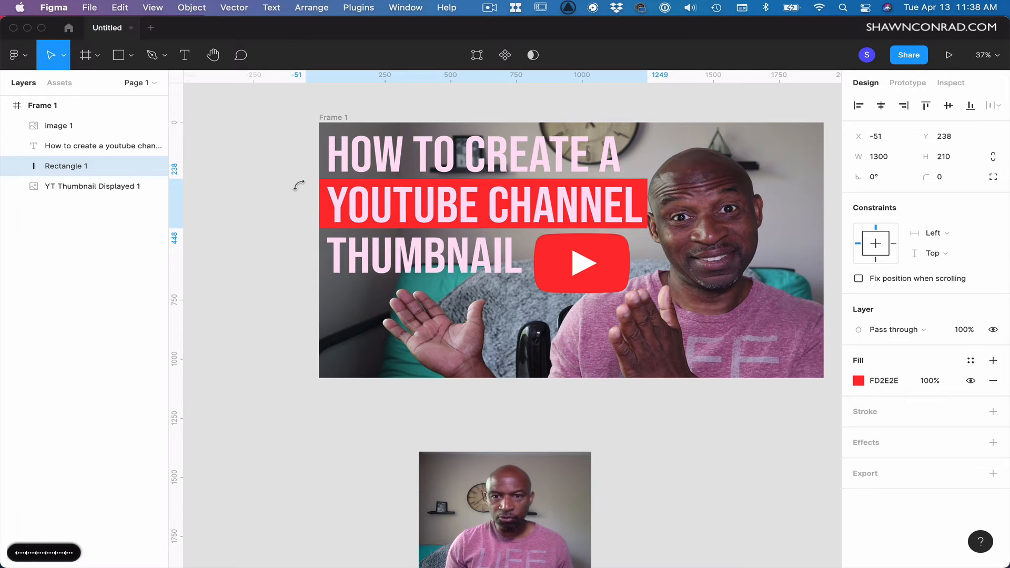
key("Left")
key("Left")
key("Left")
key("Left")
key("Left")
key("Left")
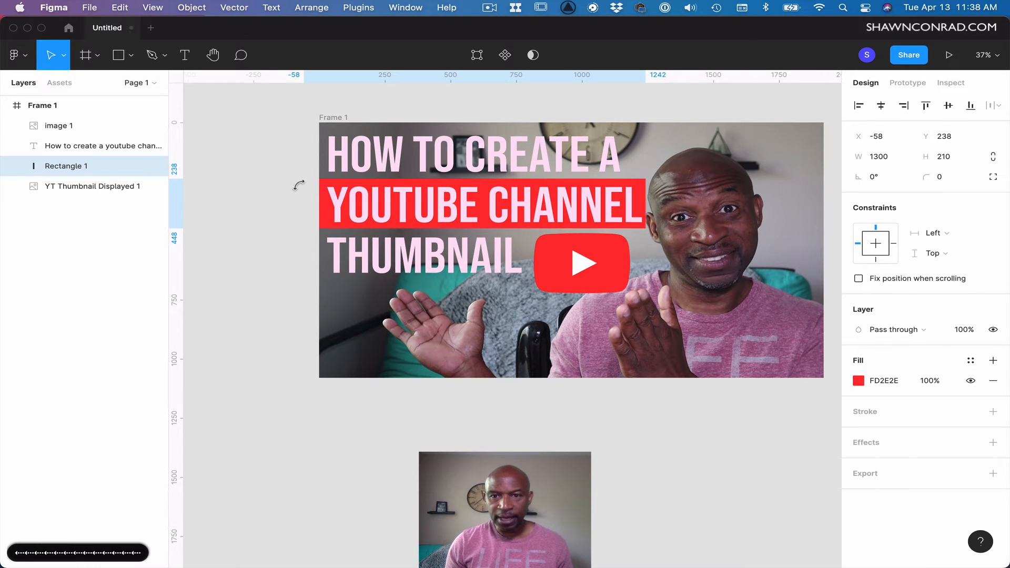
key("Left")
key("Left")
key("Left")
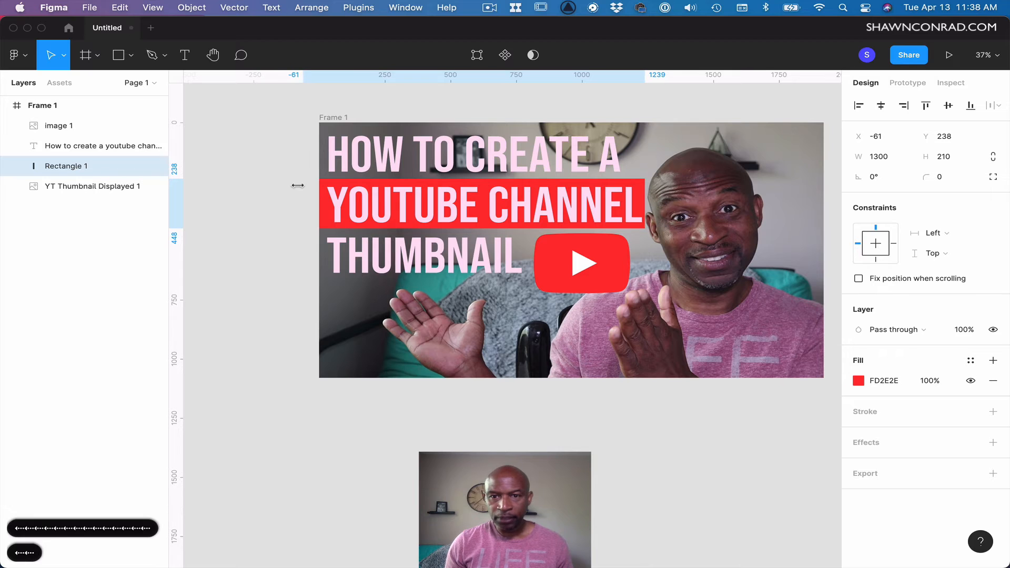
key("Left")
key("Left")
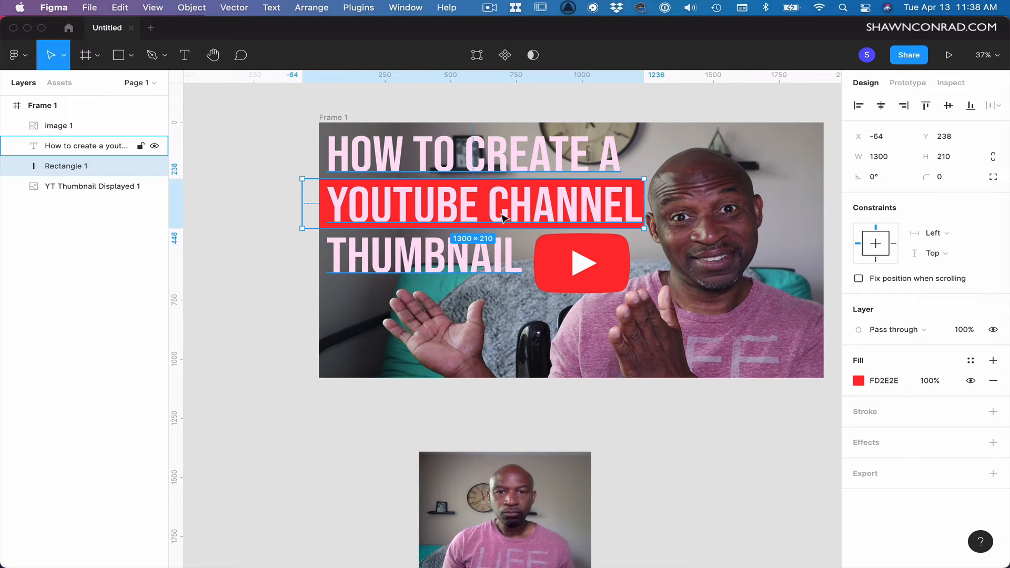
Reduce the title's font size to 207.38.
left_click(491, 168)
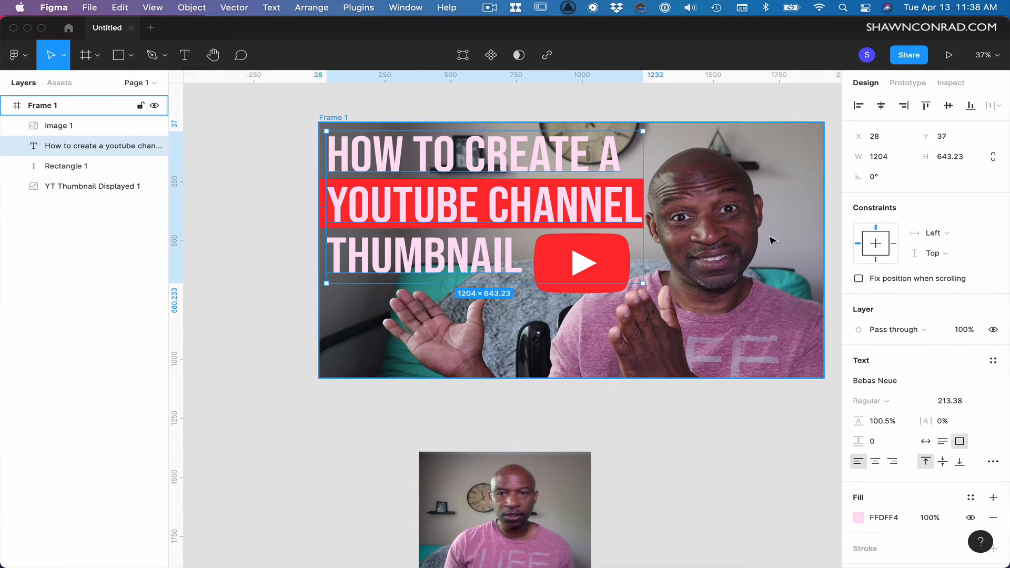
left_click(949, 401)
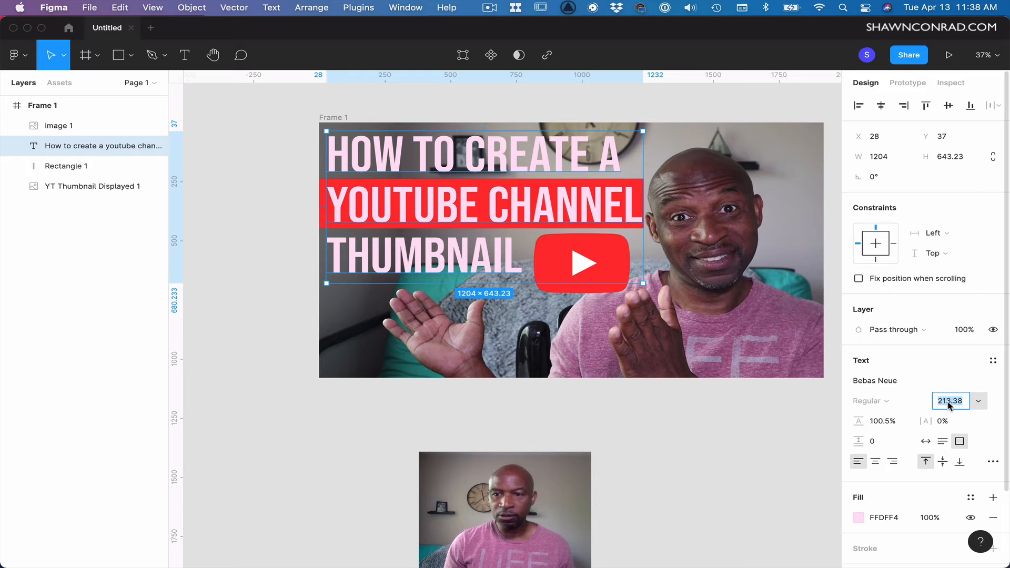
key("Down")
key("Down")
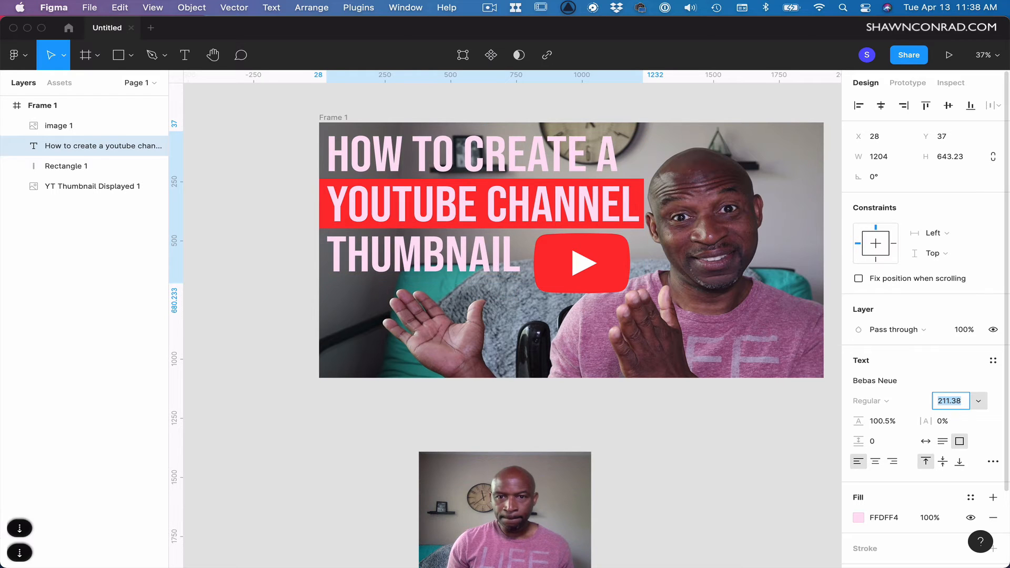
key("Down")
key("Down")
key("Down")
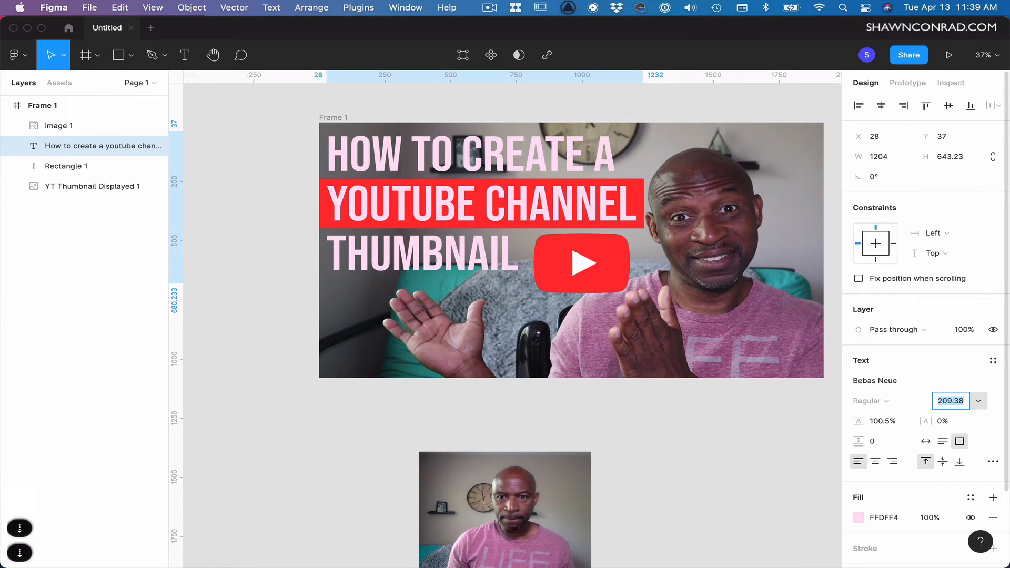
key("Down")
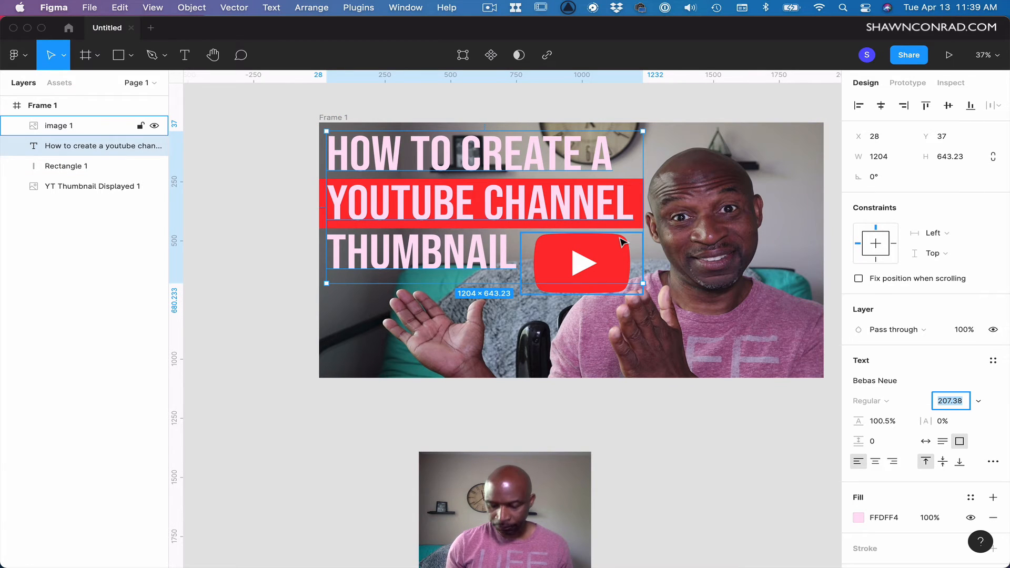
key("Down")
key("Up")
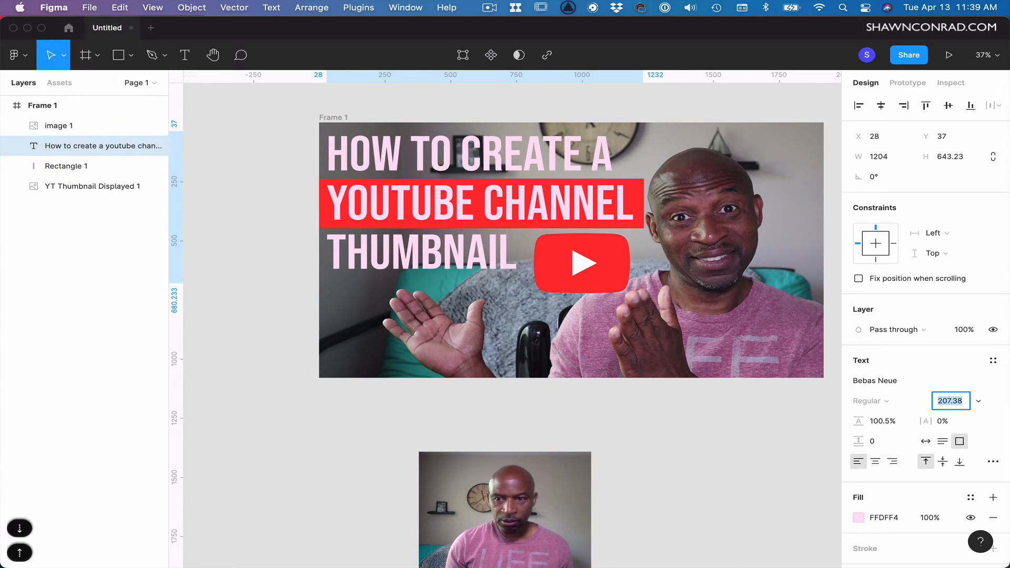
Nudge the title text to X 31 and Y 42 within the frame.
left_click(529, 206)
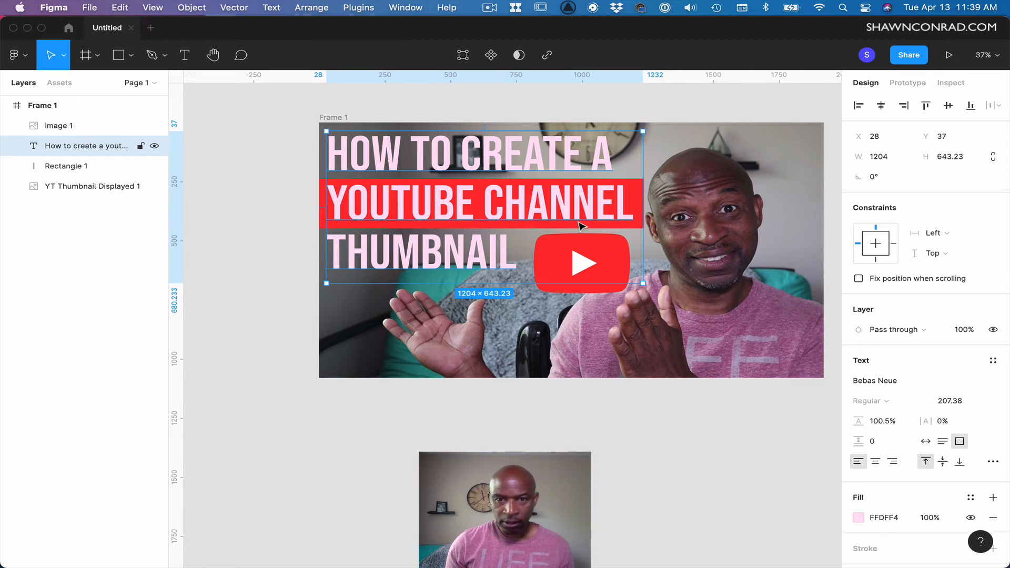
key("Down")
key("Down")
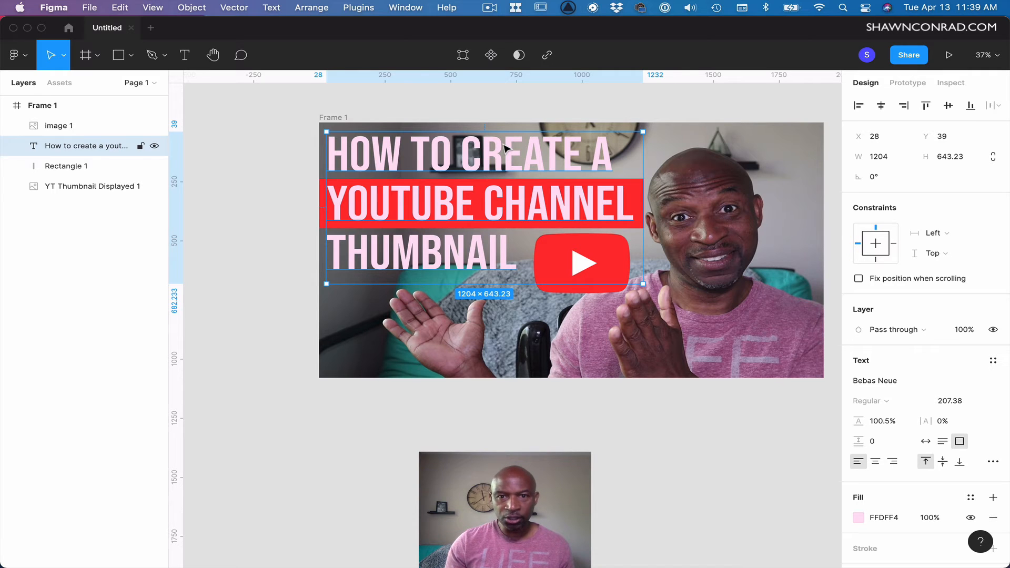
key("Right")
key("Right")
key("Right")
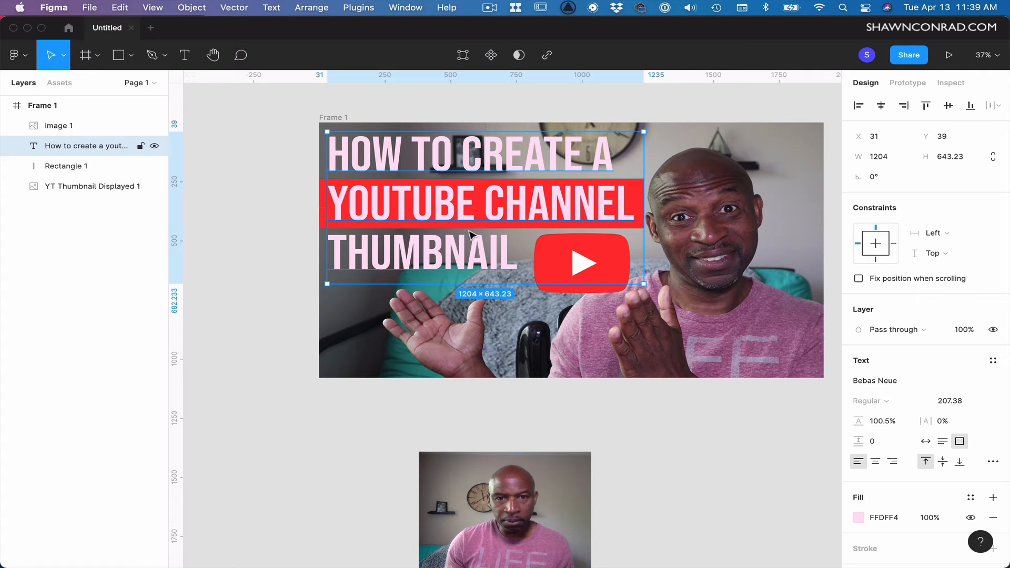
key("Down")
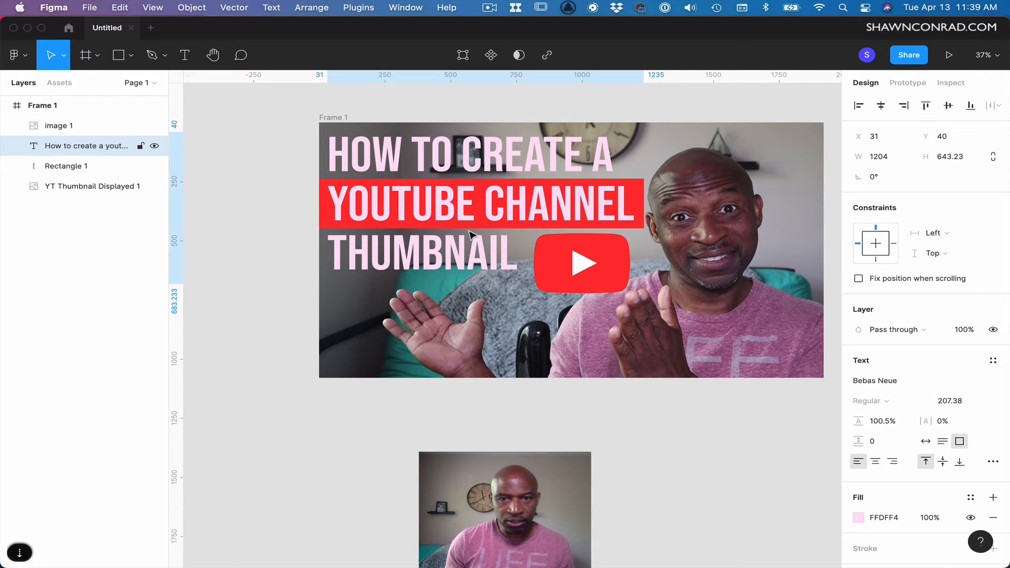
key("Down")
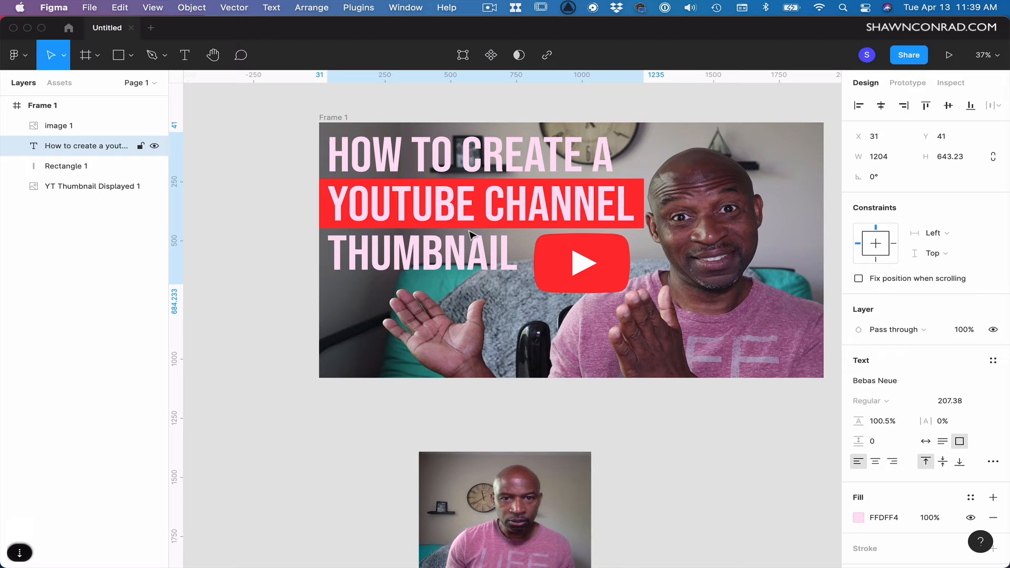
key("Down")
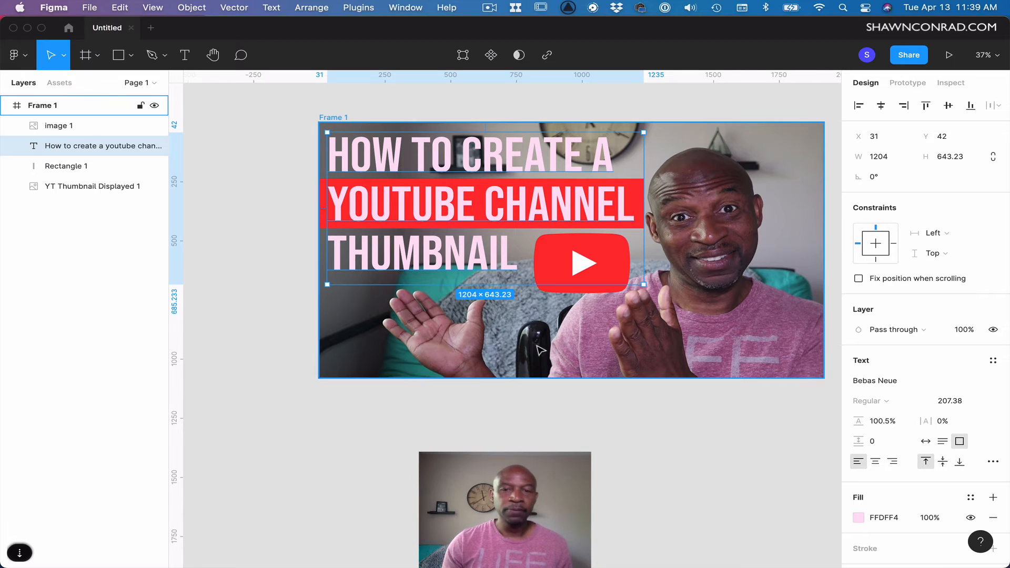
Change the title text's fill colour to white, FFFFFF.
left_click(396, 440)
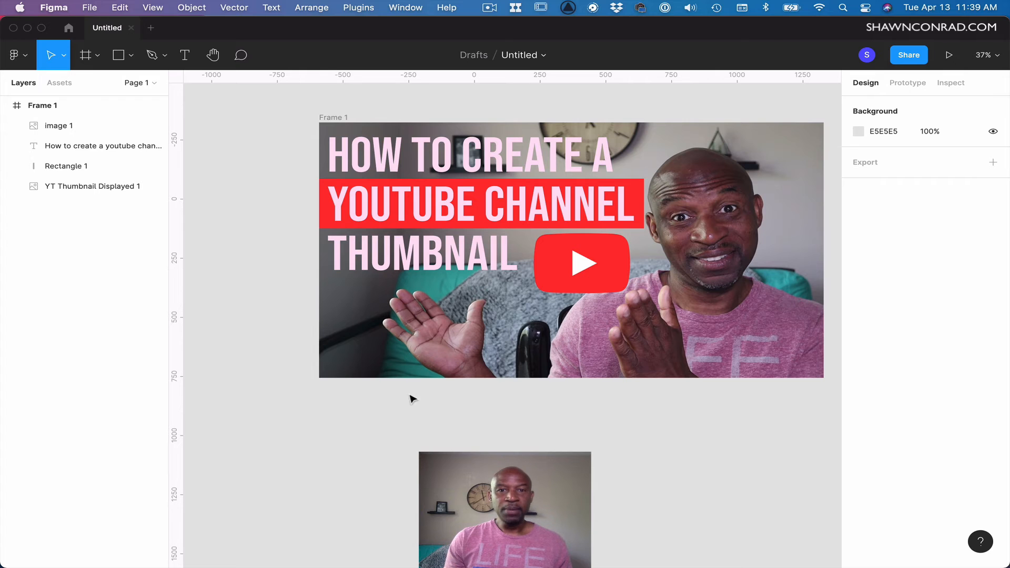
left_click(455, 268)
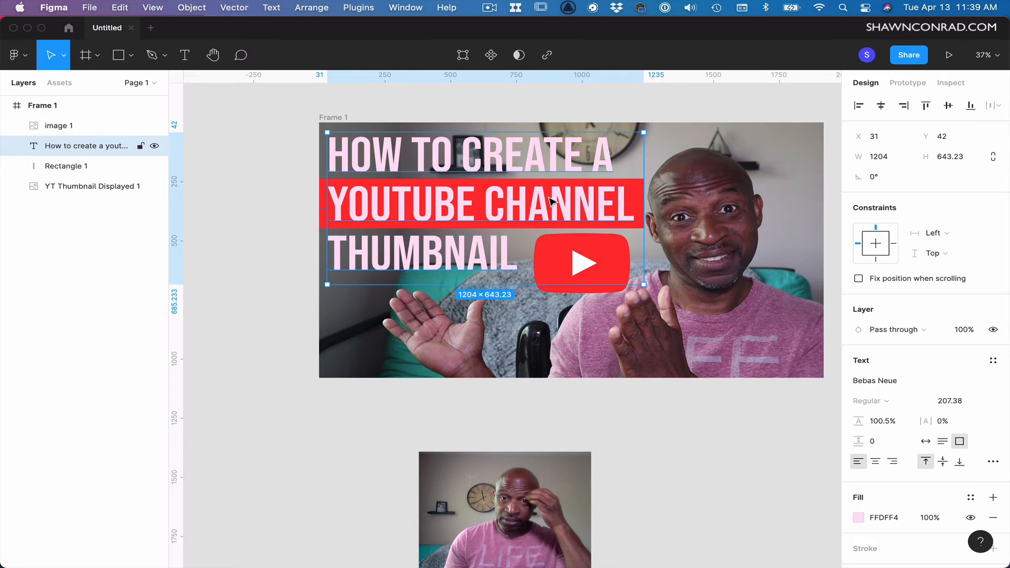
left_click(66, 167)
left_click(68, 147)
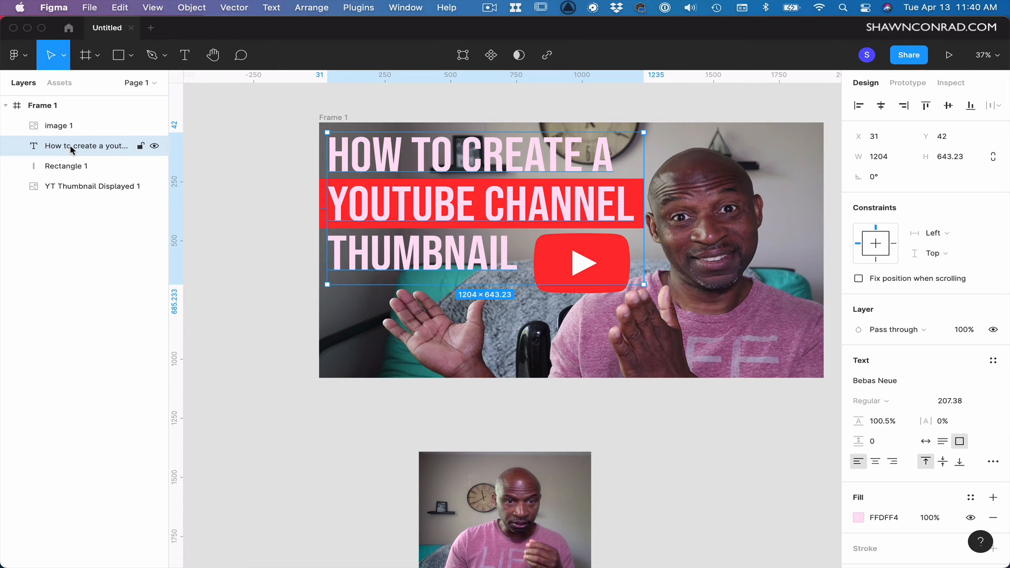
left_click(858, 519)
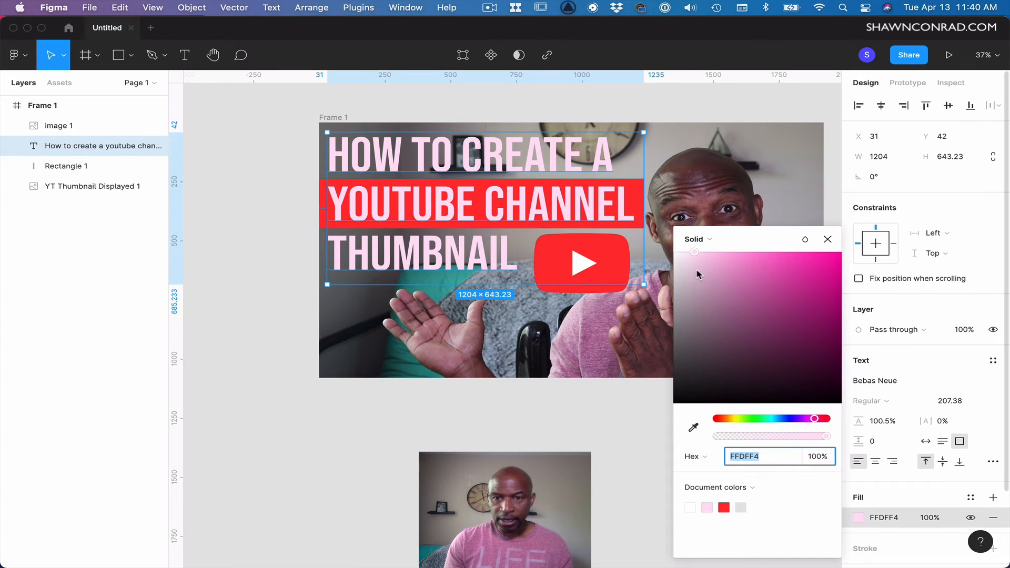
left_click_drag(694, 273, 643, 243)
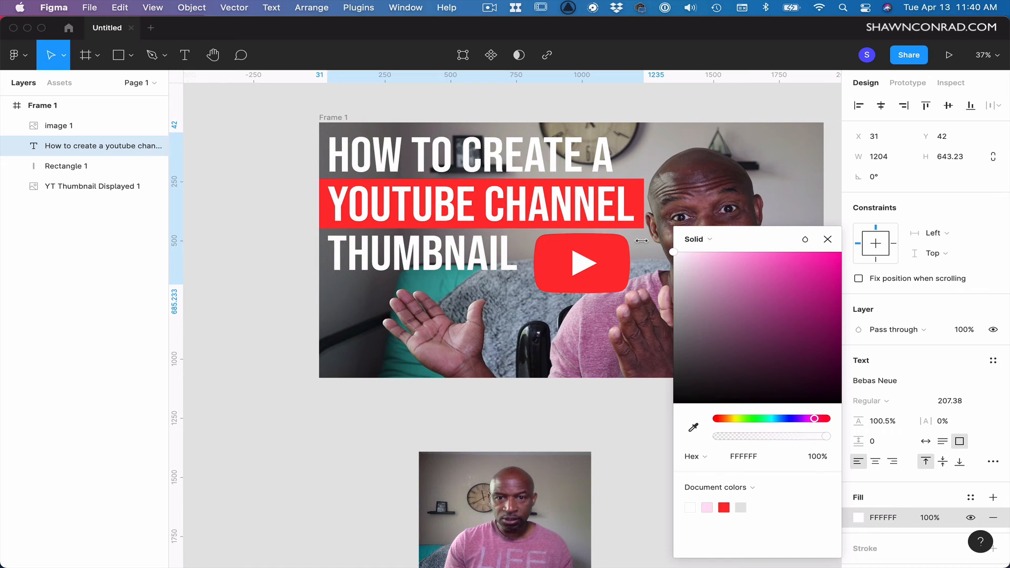
left_click(692, 430)
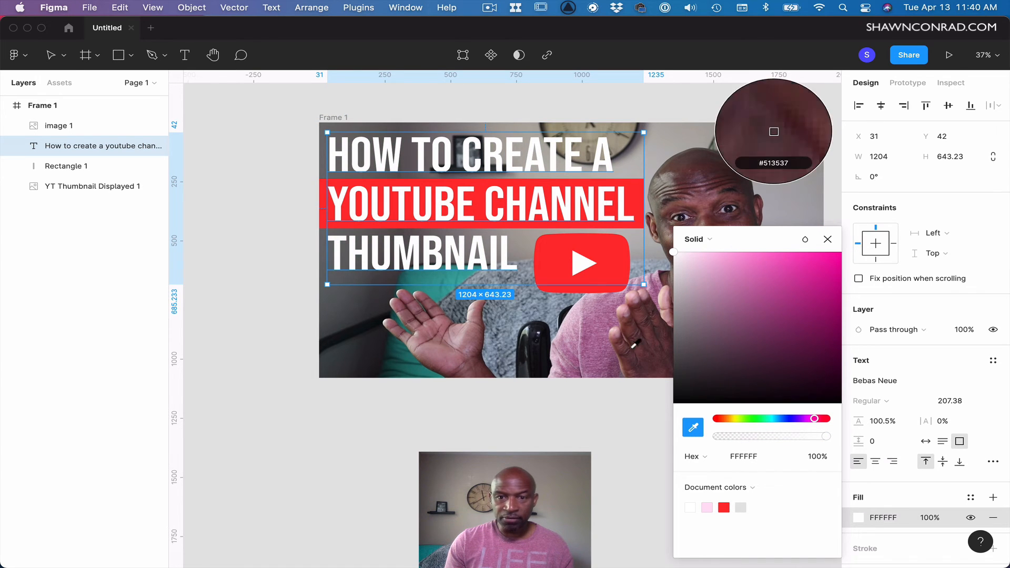
left_click(581, 266)
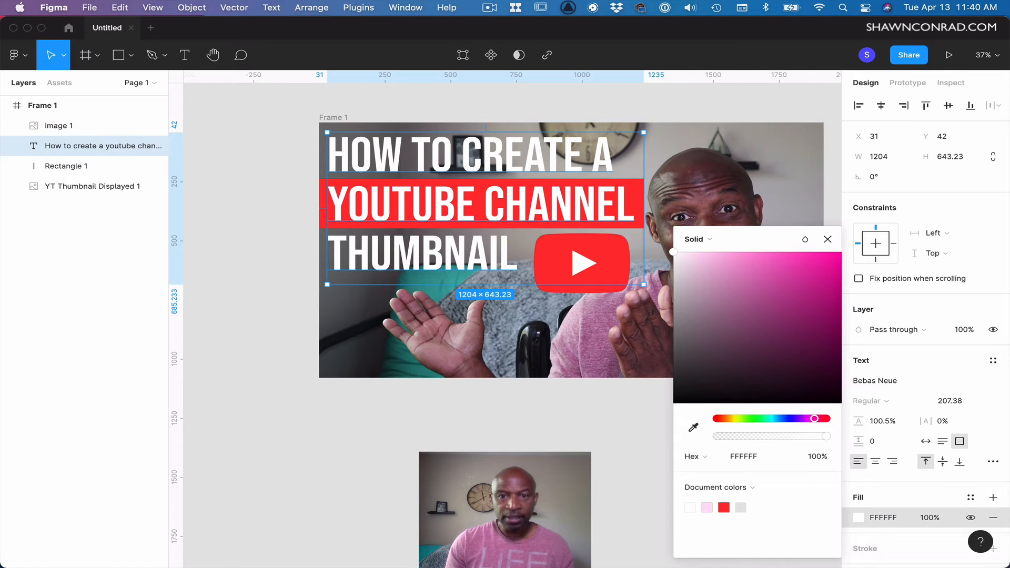
left_click(552, 473)
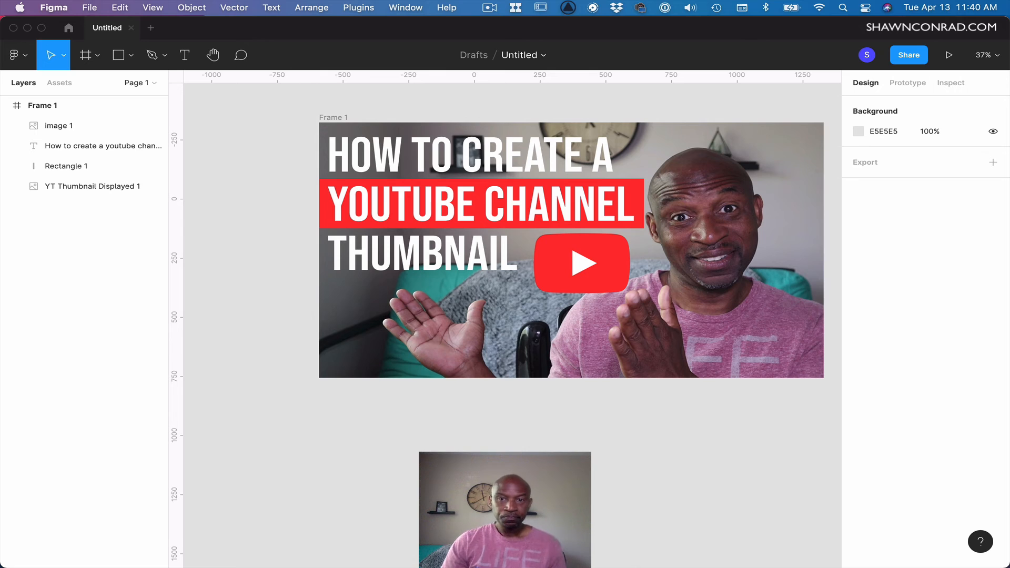
Add a drop shadow to the YouTube logo and set its Y offset to 20.
left_click(596, 277)
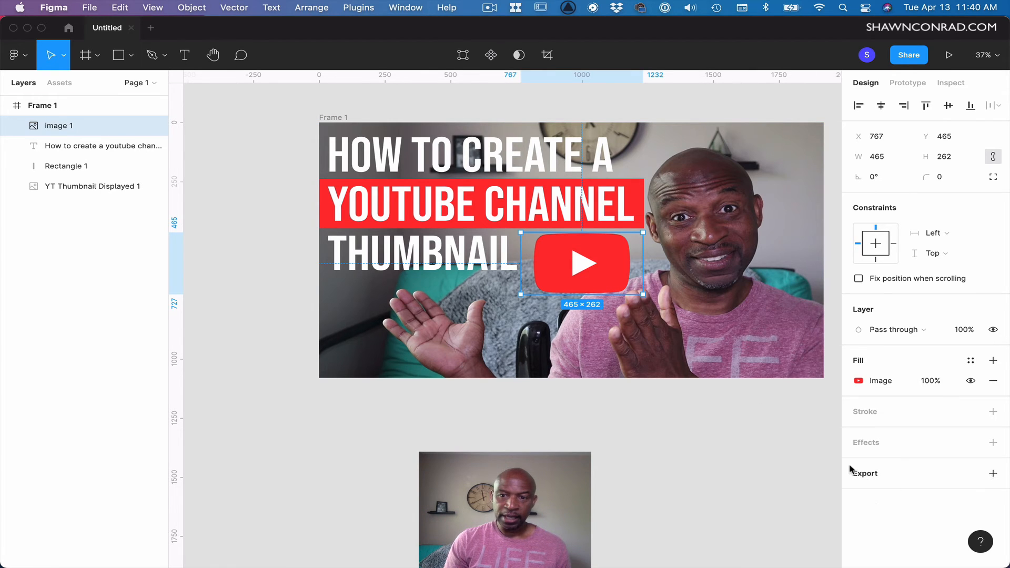
left_click(867, 443)
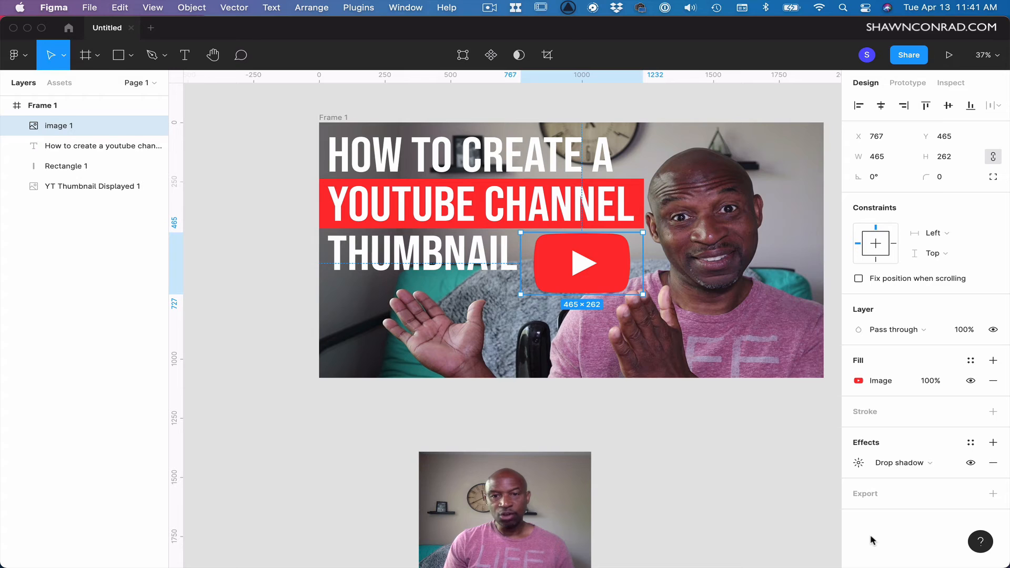
left_click(858, 464)
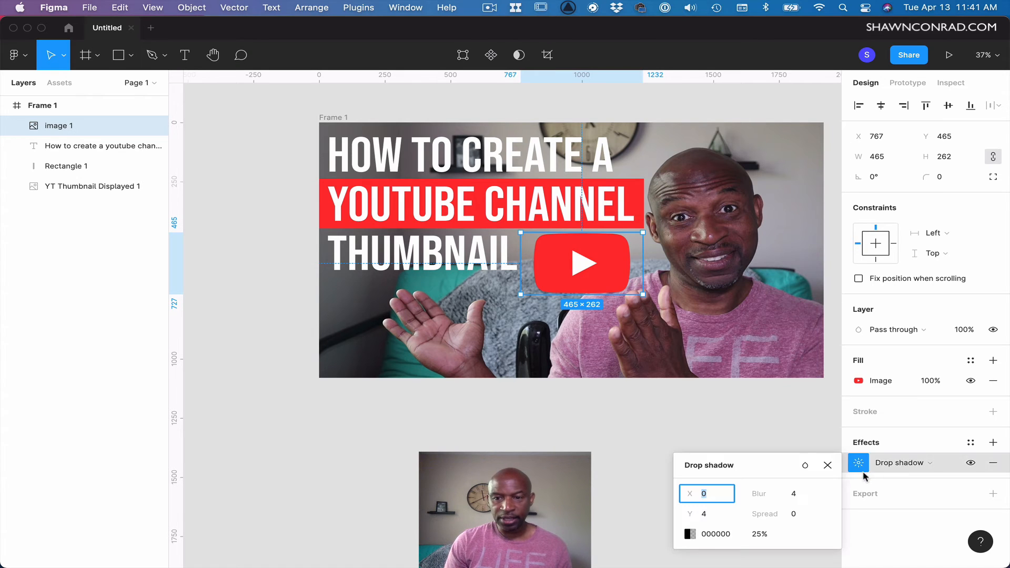
left_click(706, 518)
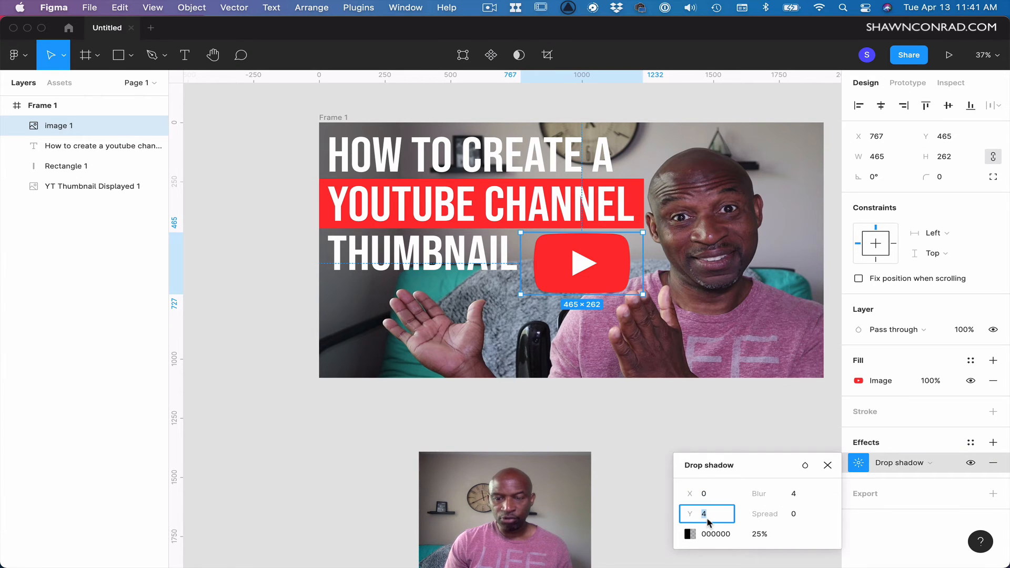
key("shift+Up")
key("shift+Up")
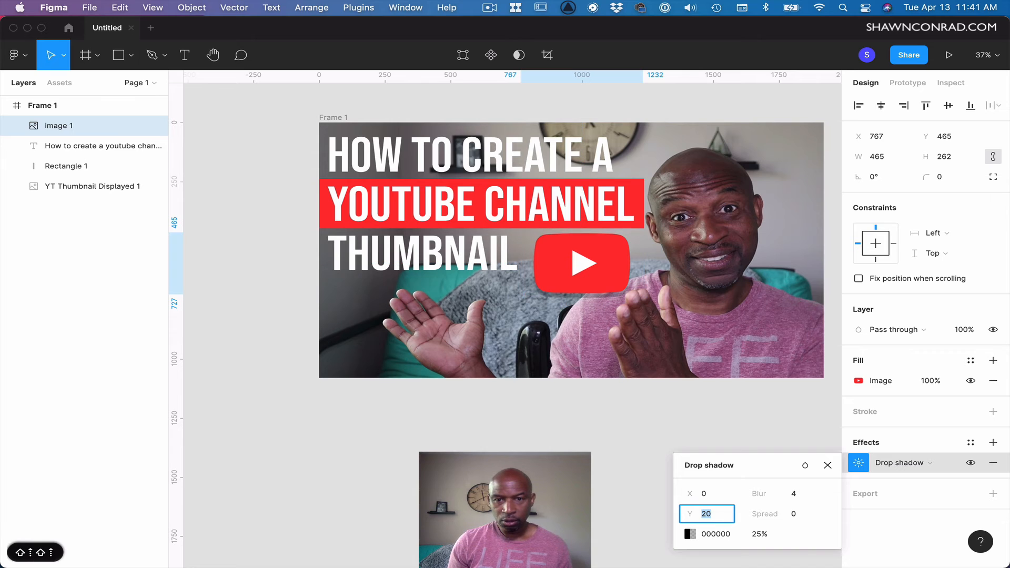
Raise the logo's drop shadow Y offset to 28 and its opacity to 45%.
key("shift+Up")
key("shift+Up")
key("shift+Down")
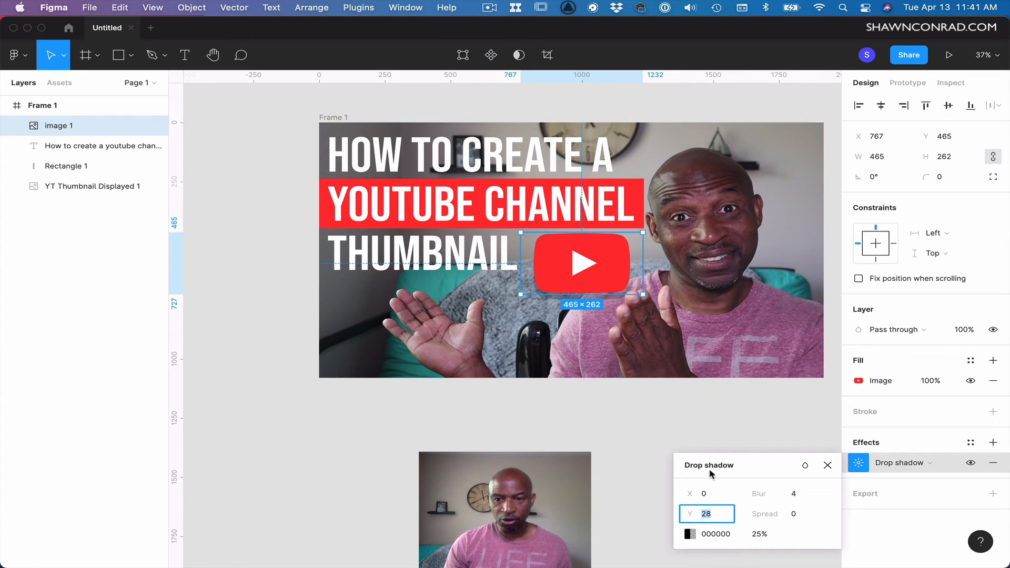
left_click(758, 534)
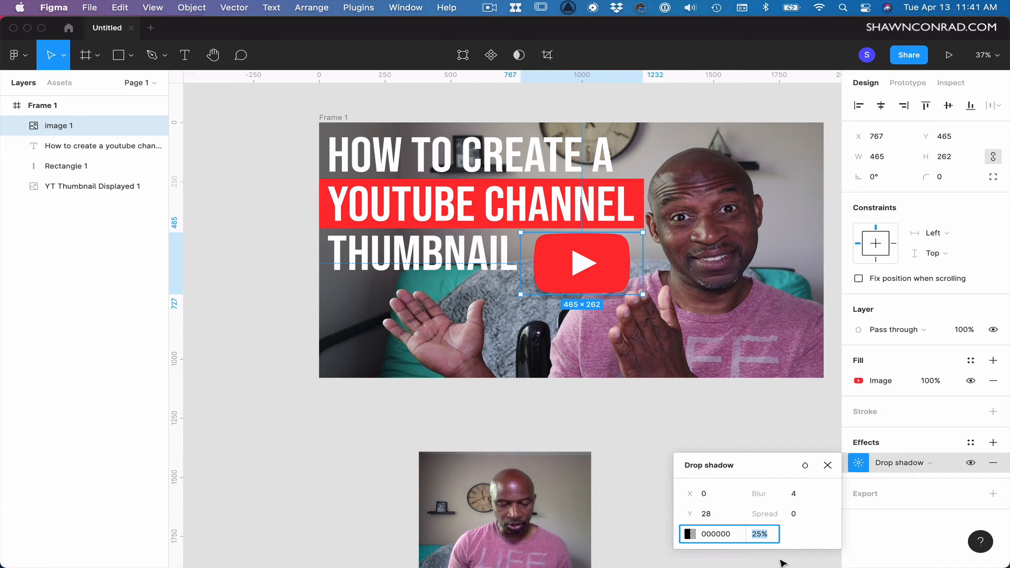
key("shift+Up")
key("shift+Up")
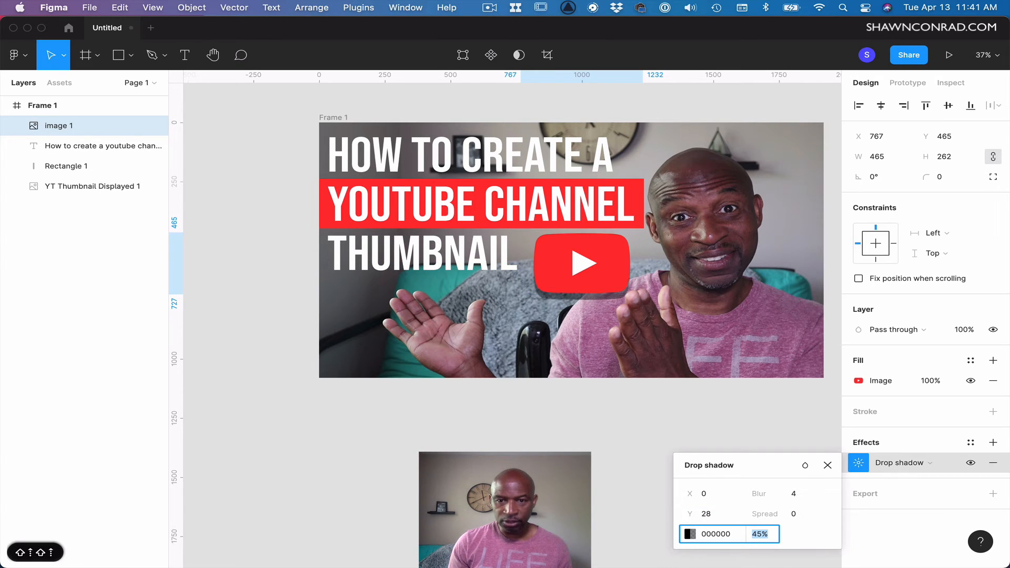
key("shift+Up")
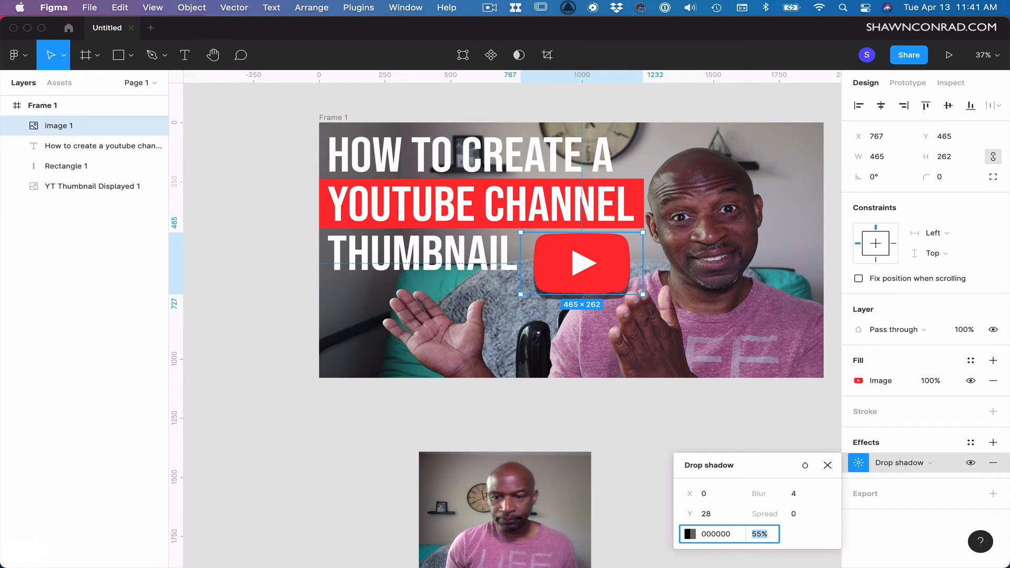
key("shift+Down")
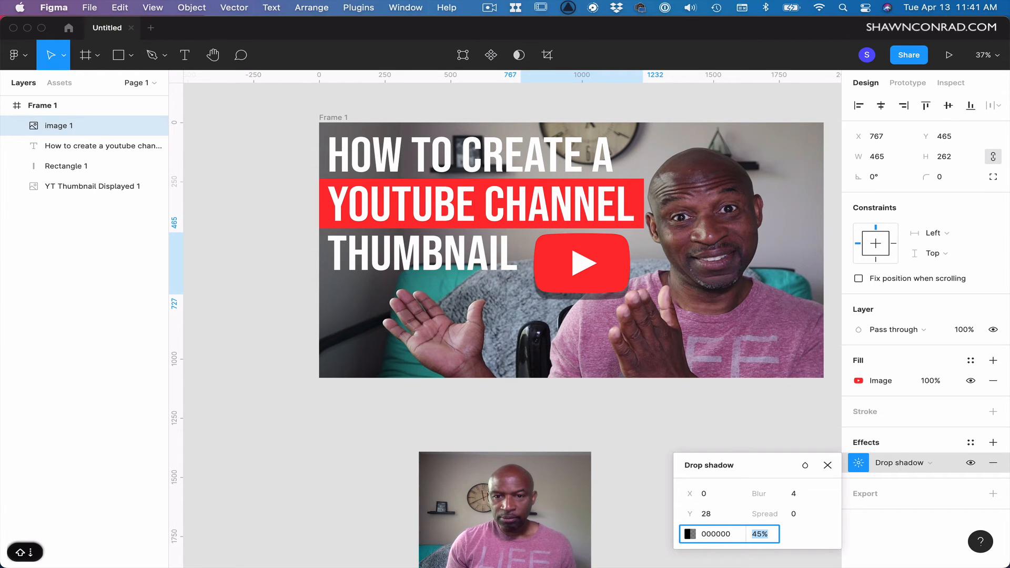
key("shift+Down")
key("shift+Up")
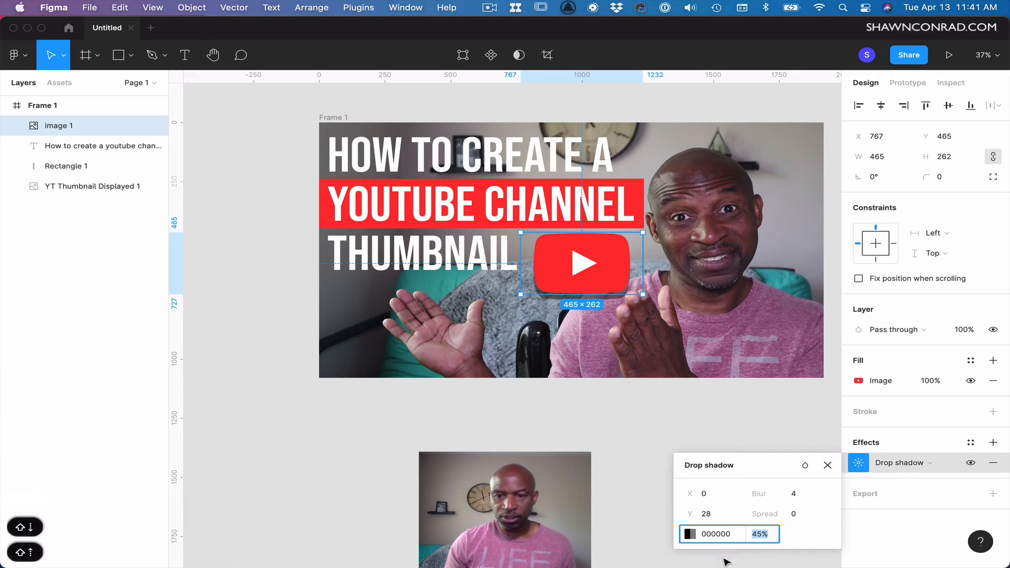
Lower the drop shadow's Y offset to 16.
left_click(705, 516)
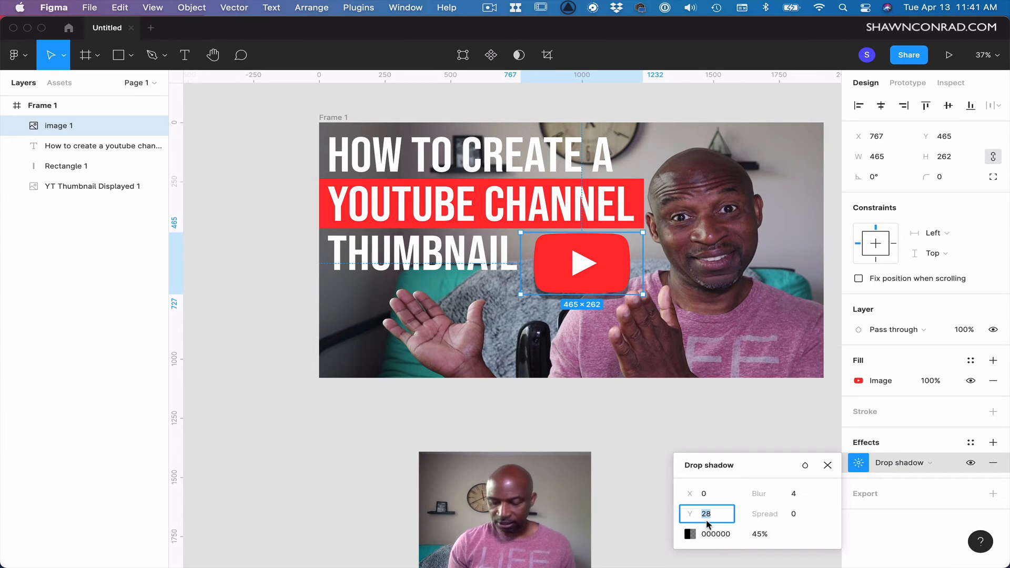
key("Down")
key("Down")
key("Down")
key("Down")
key("Down")
key("Down")
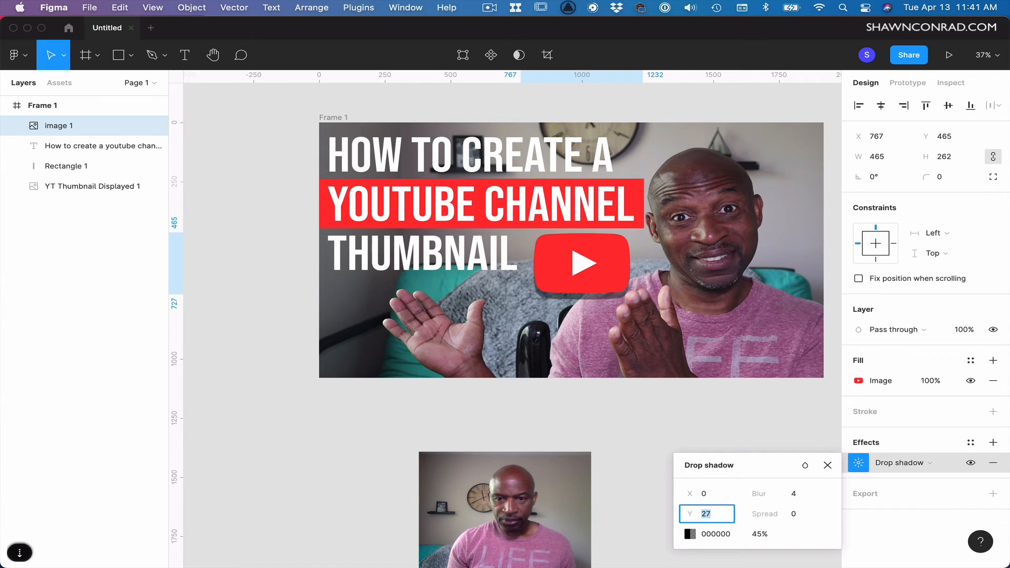
key("Down")
key("Down")
key("Down")
key("Down")
key("Down")
key("Down")
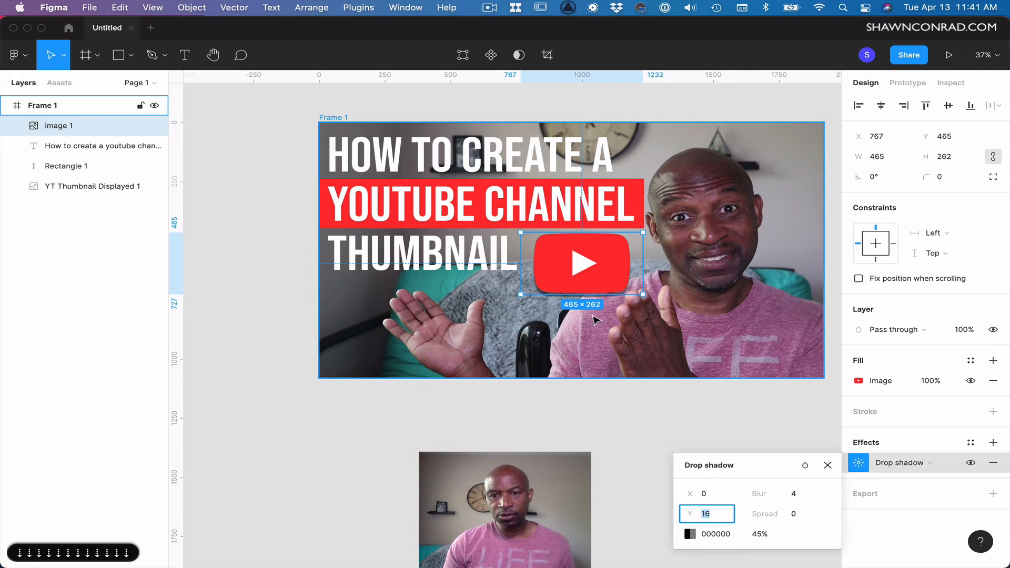
Increase the drop shadow's blur to 21 and close the shadow settings.
left_click(794, 499)
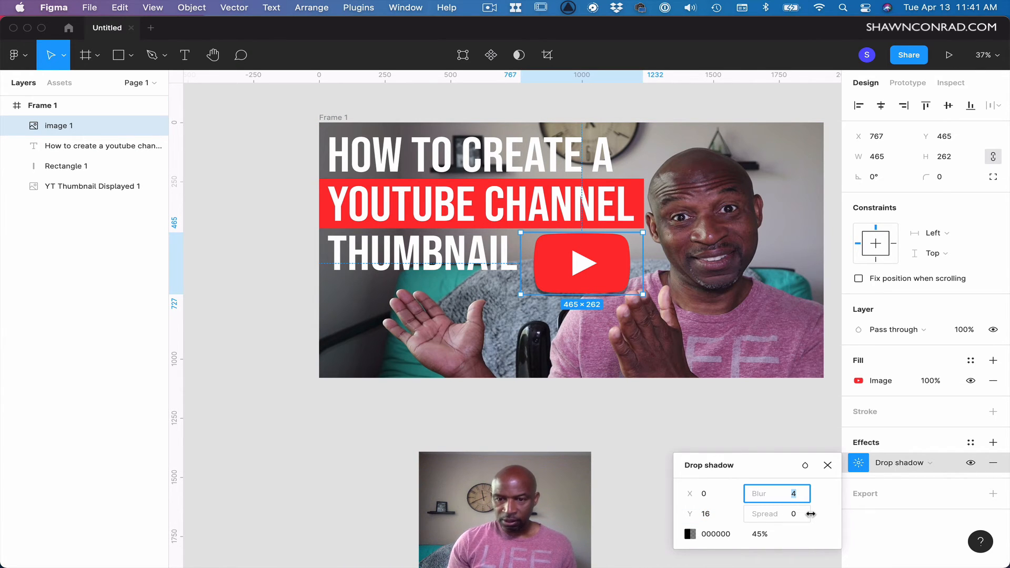
key("Up")
key("shift+Up")
key("shift+Up")
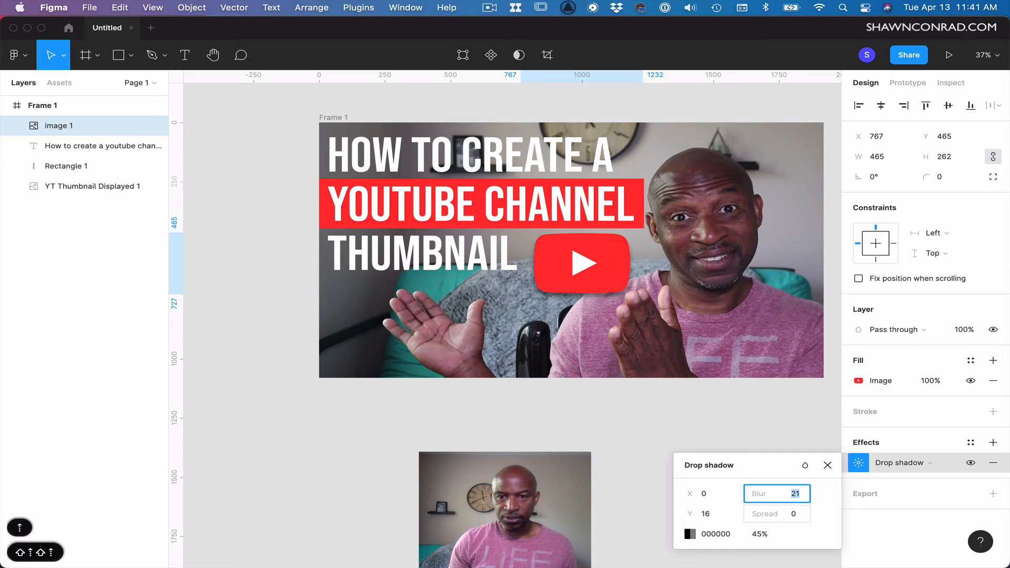
key("shift+Down")
key("shift+Down")
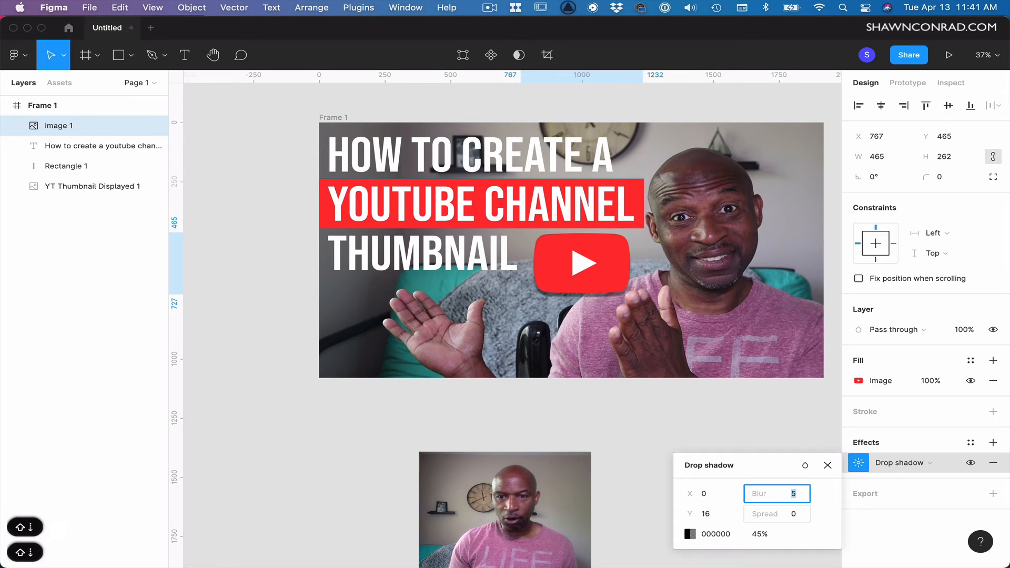
key("shift+Up")
key("shift+Up")
key("shift+Up")
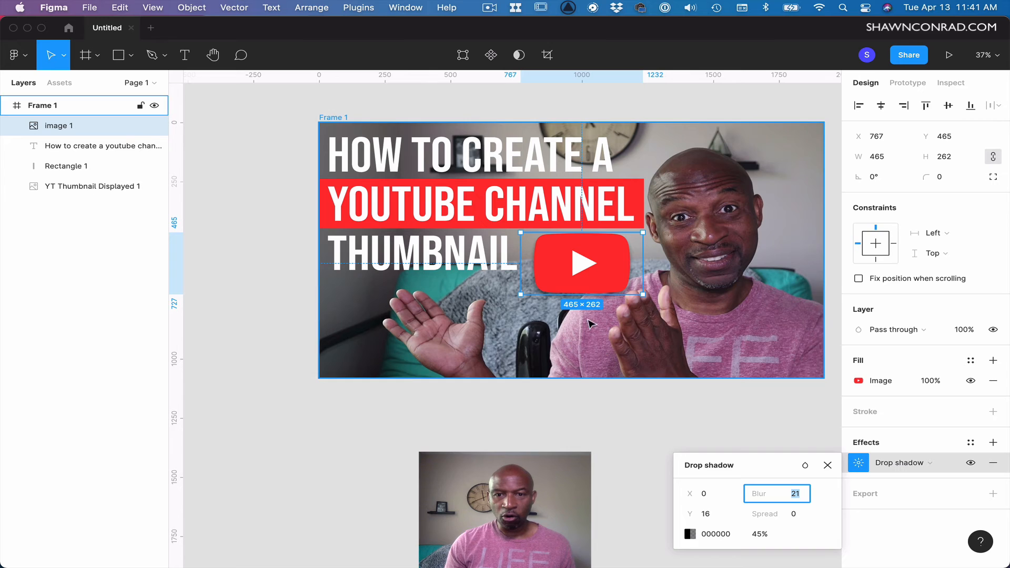
left_click(595, 460)
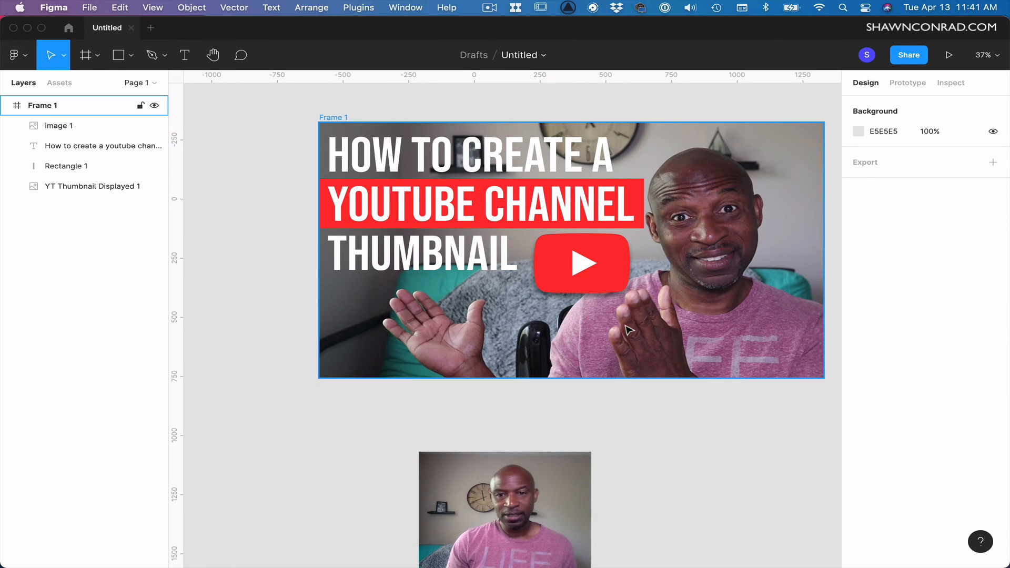
left_click(618, 282)
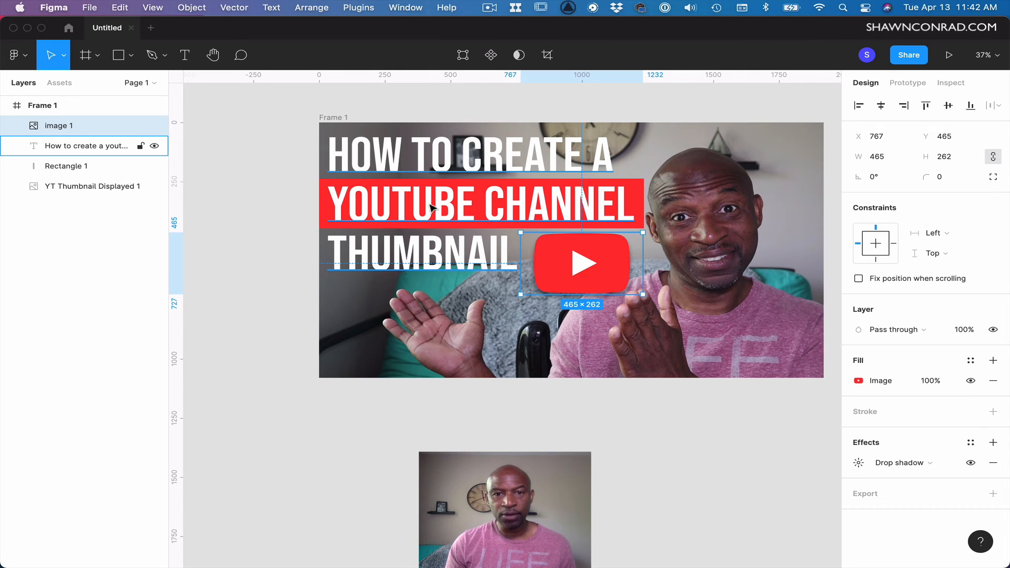
key("Escape")
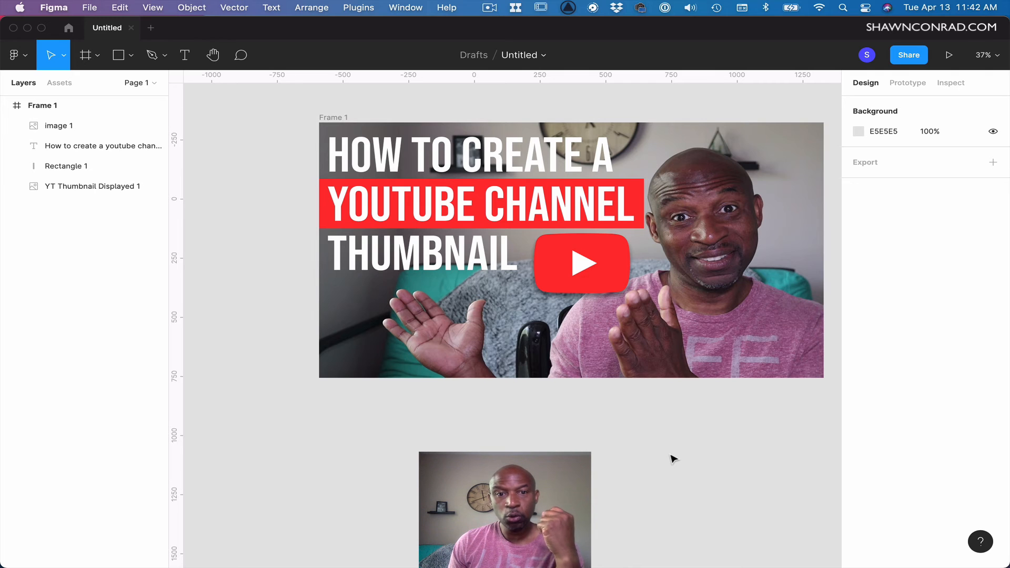
Select the THUMBNAIL line of the title and enlarge its font size to 263.38.
left_click(444, 274)
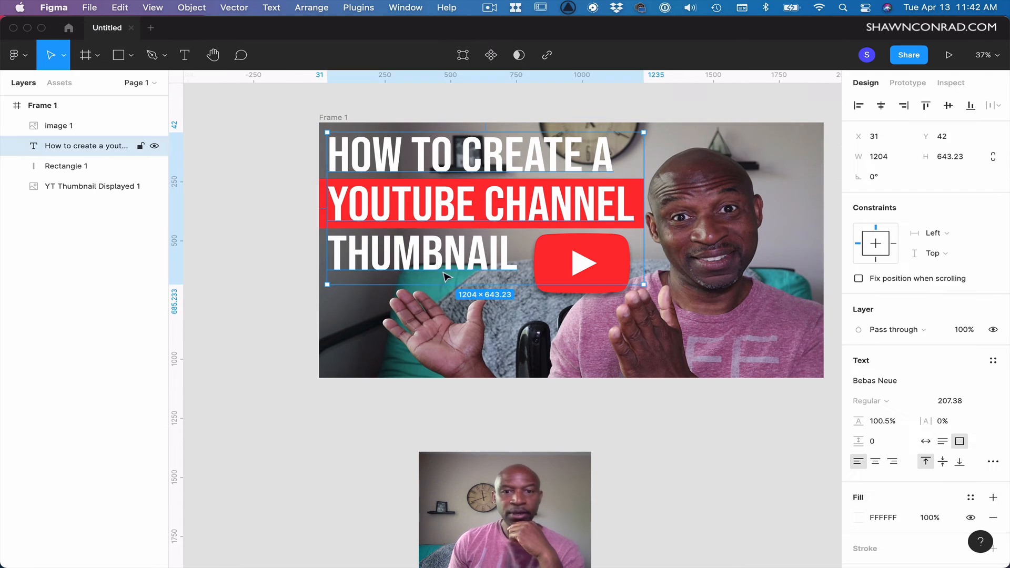
double_click(508, 270)
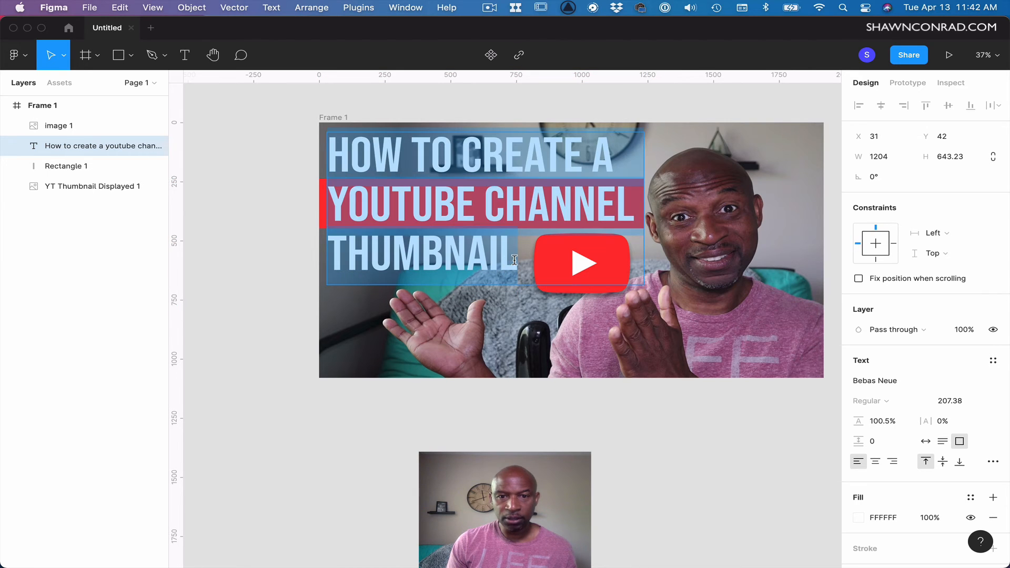
left_click_drag(514, 259, 327, 255)
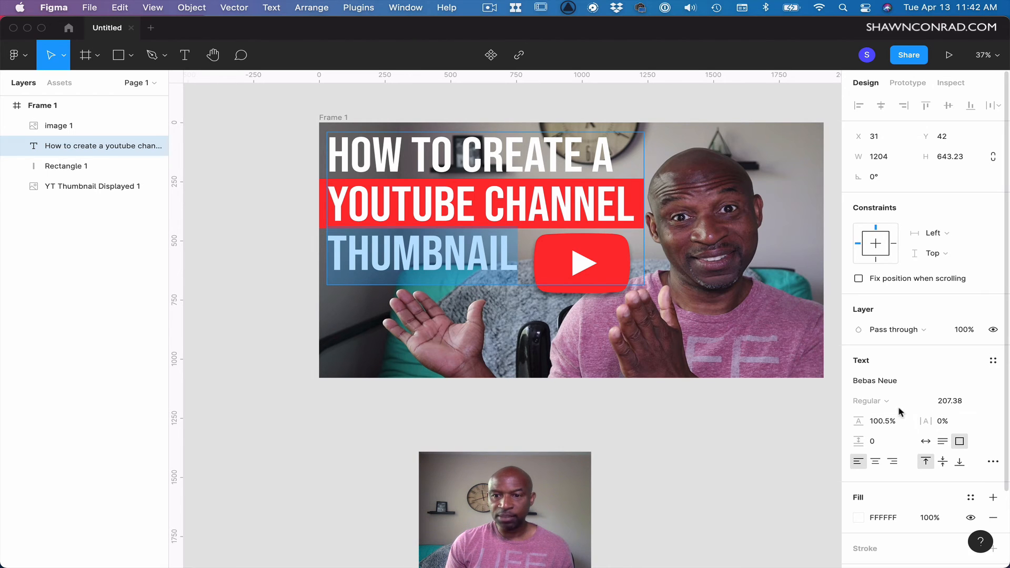
left_click(949, 402)
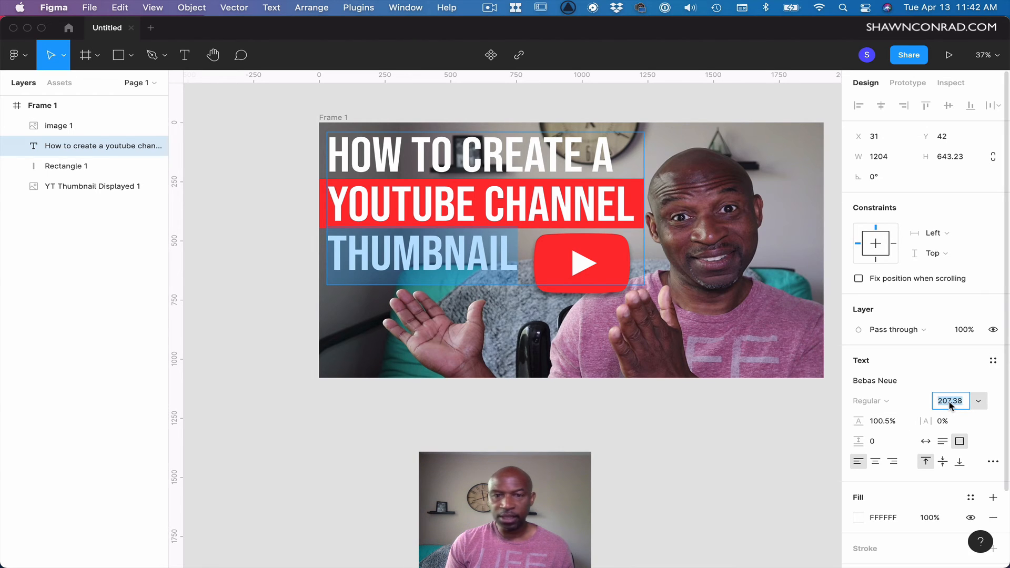
key("shift+Up")
key("shift+Up")
key("shift+Up")
key("shift+Up")
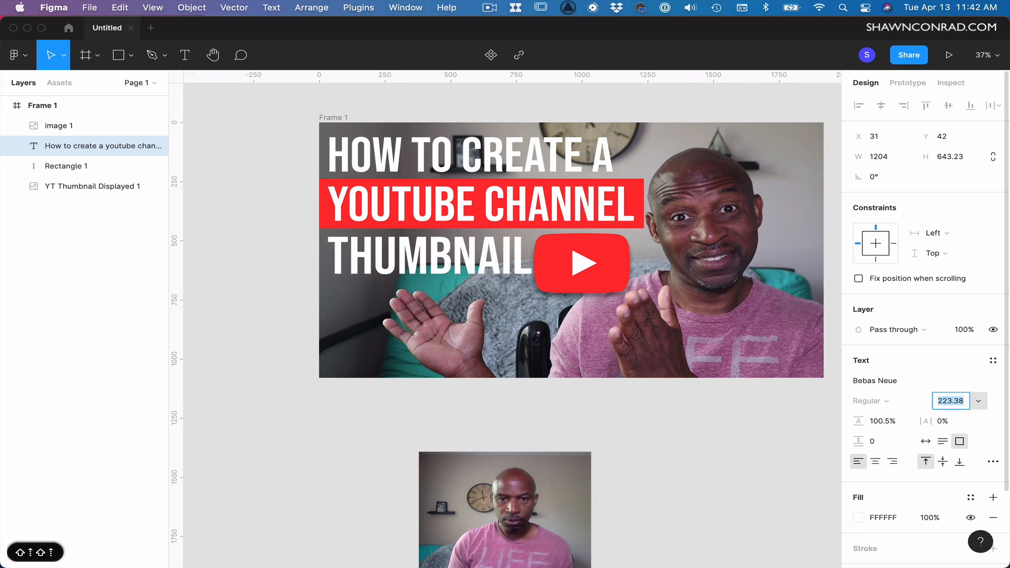
key("shift+Up")
key("shift+Up")
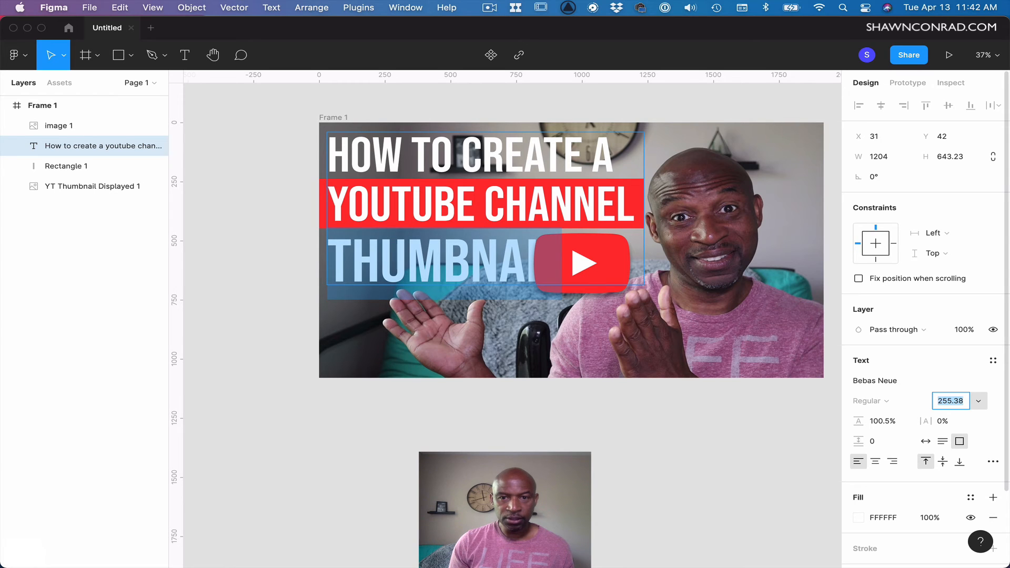
key("shift+Up")
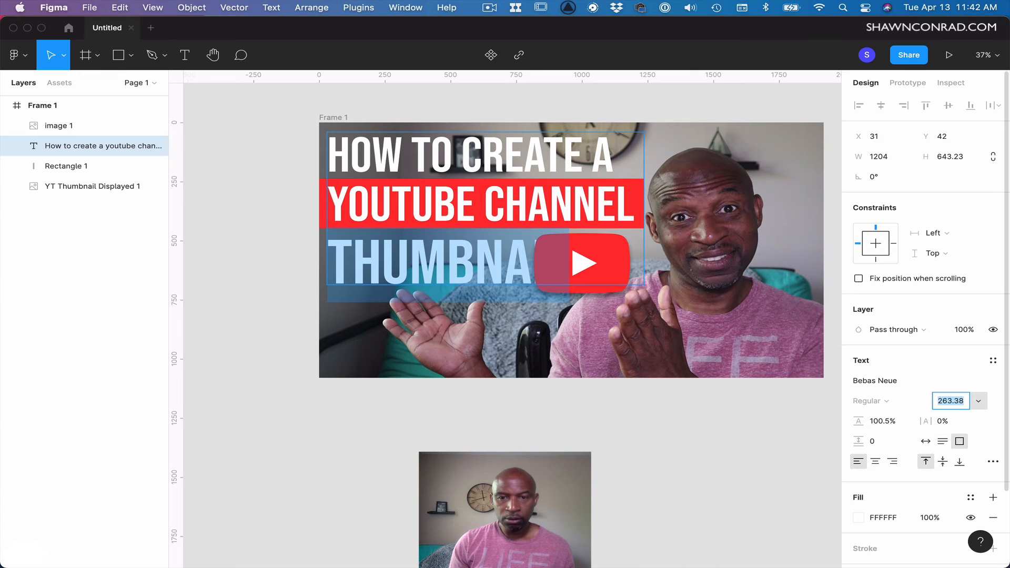
key("Escape")
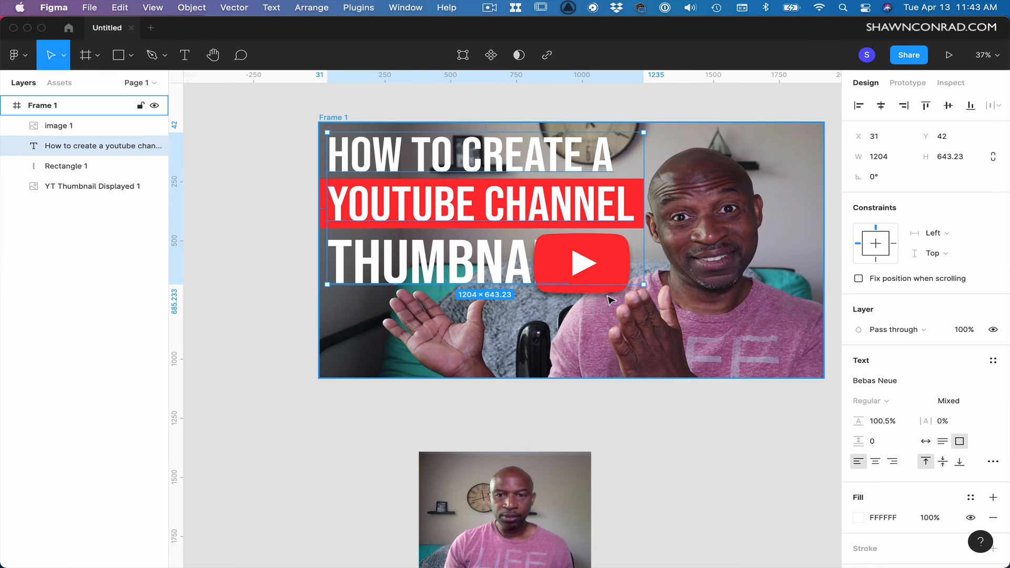
Move the YouTube logo down toward the bottom of the frame, below the title.
left_click(609, 277)
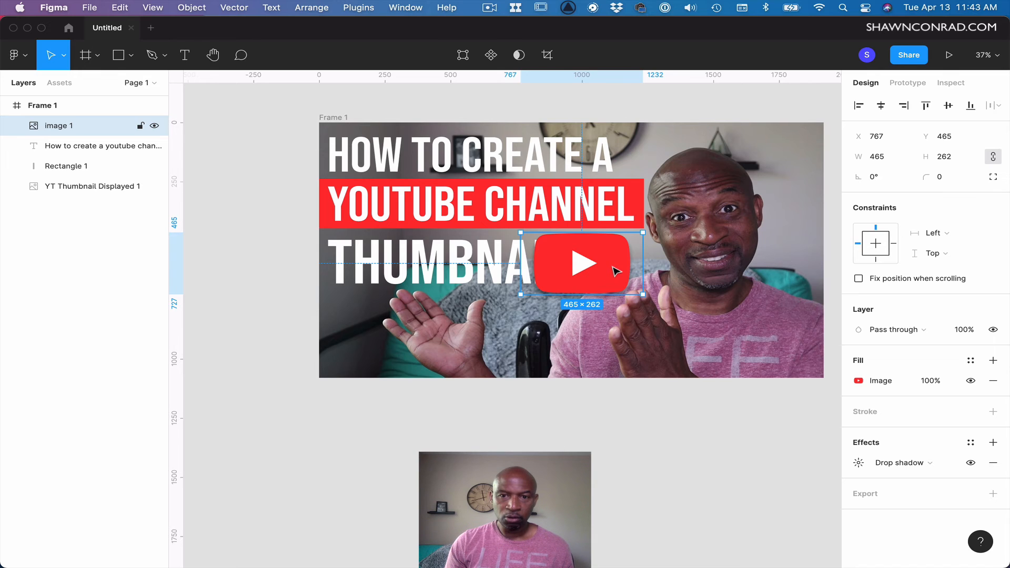
left_click_drag(616, 270, 575, 343)
Select the THUMBNAIL line again and enlarge its font size to 279.38.
double_click(535, 266)
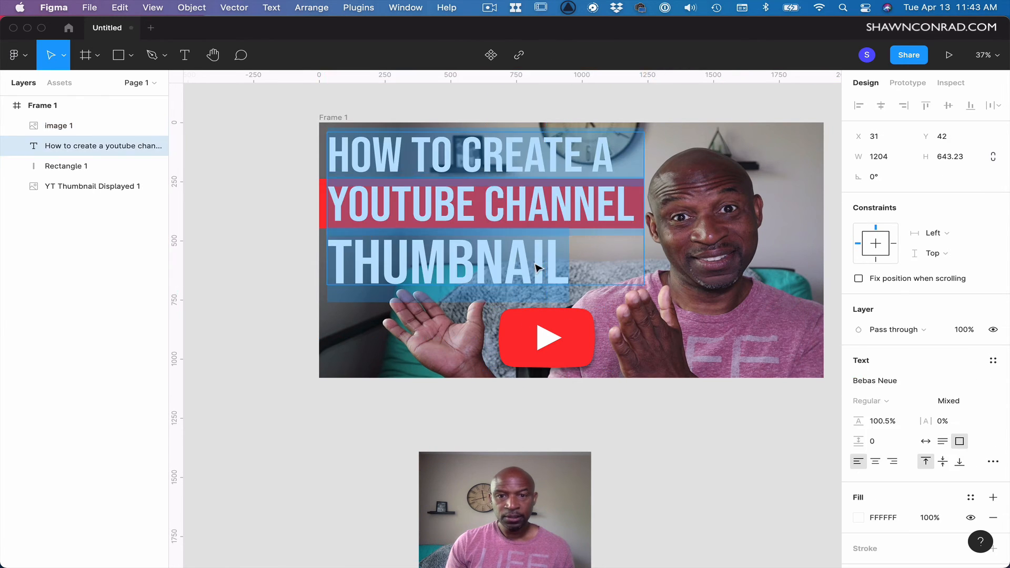
left_click(565, 265)
left_click_drag(564, 265, 327, 266)
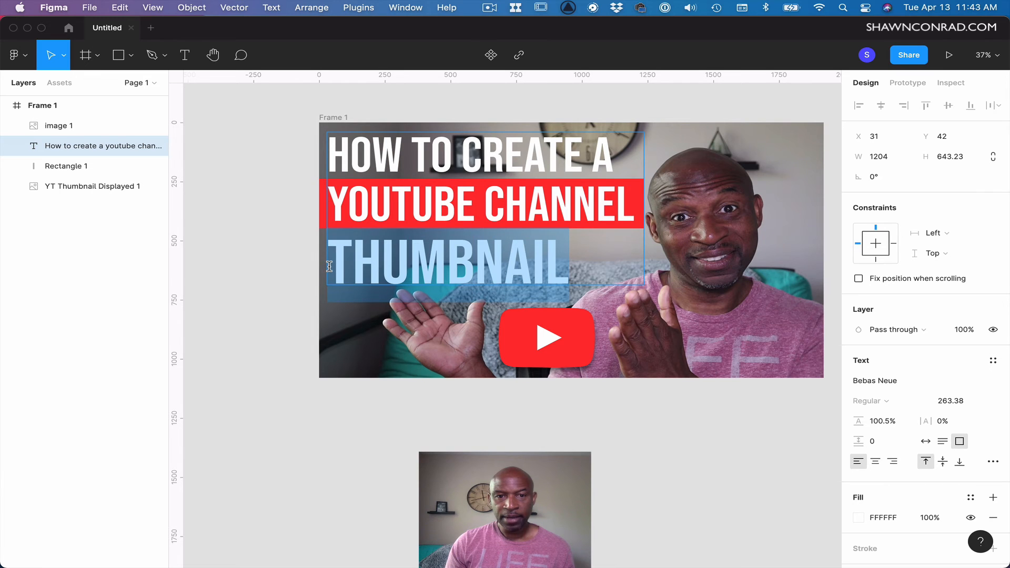
left_click(953, 404)
key("shift+Up")
key("shift+Up")
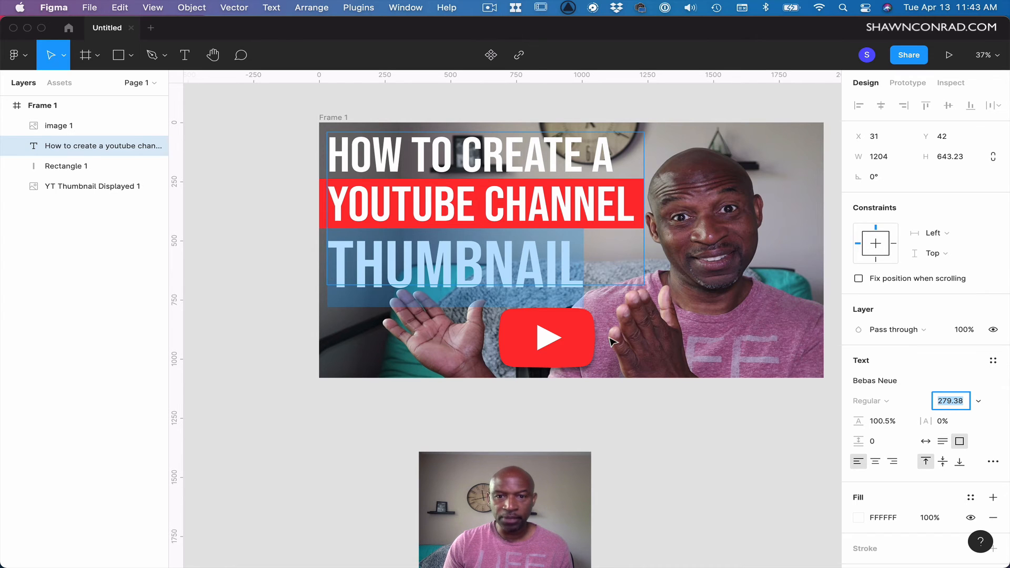
key("Escape")
Scale the YouTube logo down to about 307 × 173 and place it right of THUMBNAIL.
left_click(598, 455)
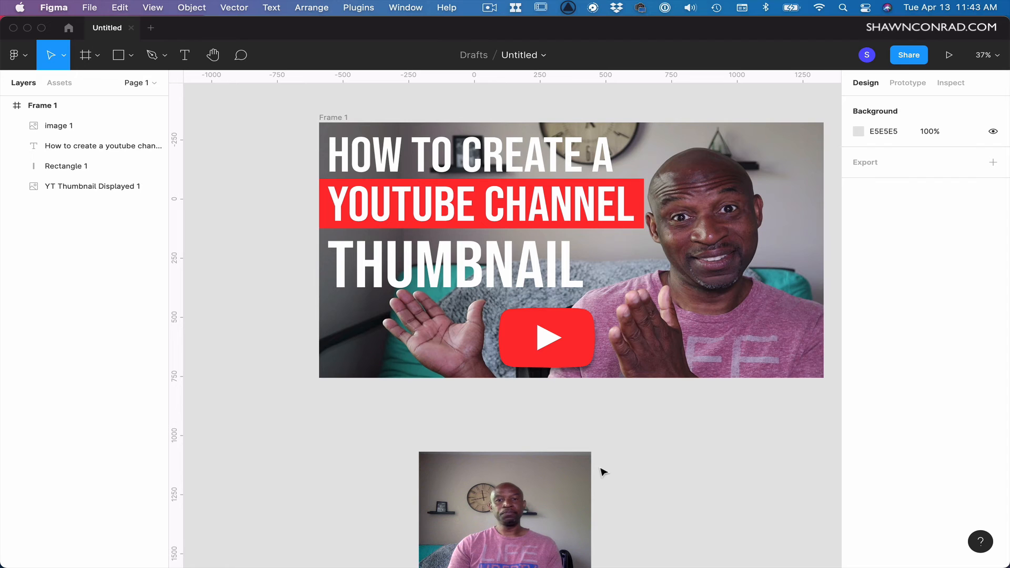
left_click(562, 360)
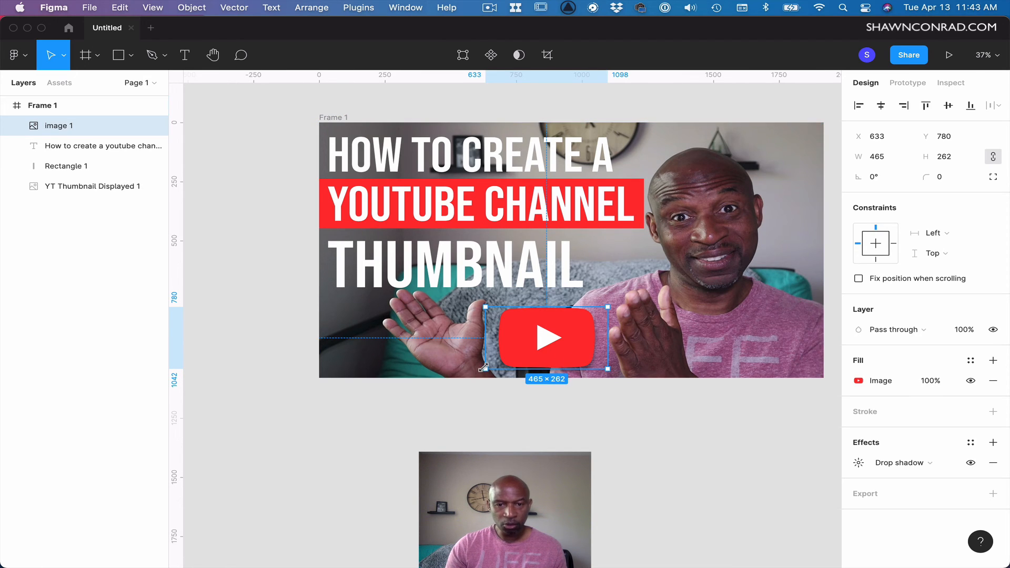
left_click_drag(484, 368, 634, 269)
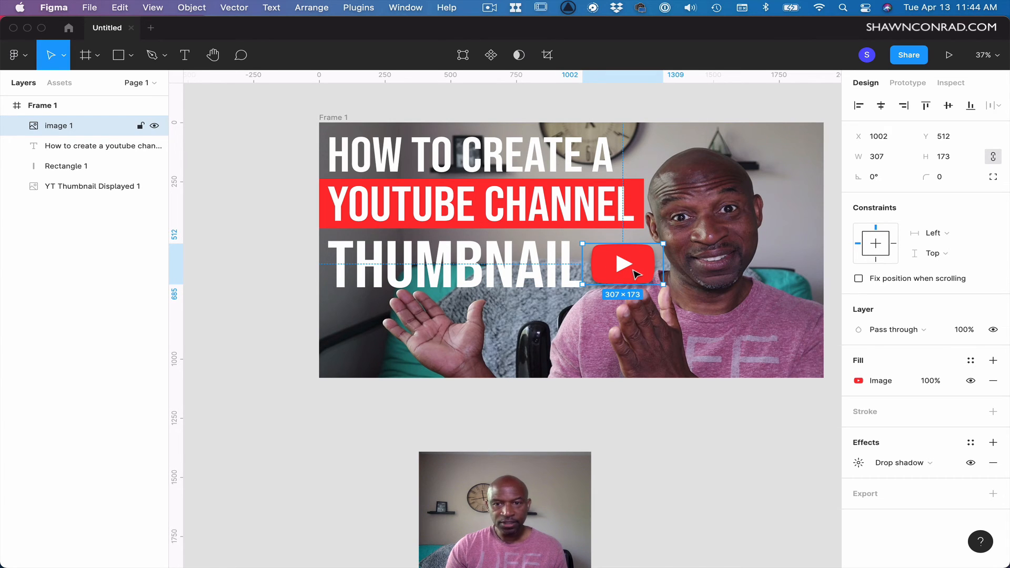
Select the title and logo together, scale them with the Scale tool to about 1200 × 604, and nudge them slightly.
left_click(473, 173, "shift")
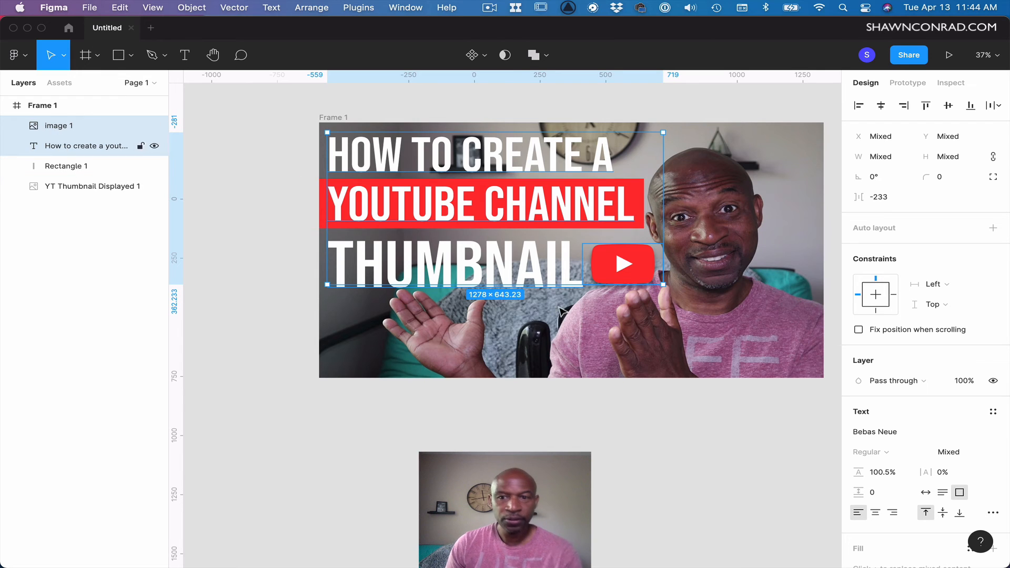
key("k")
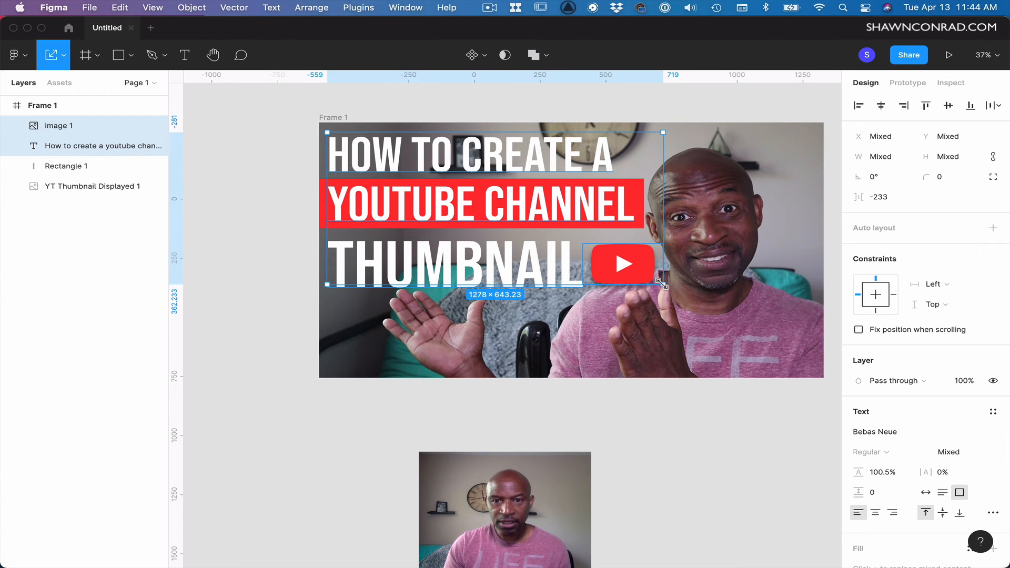
left_click_drag(661, 284, 638, 274)
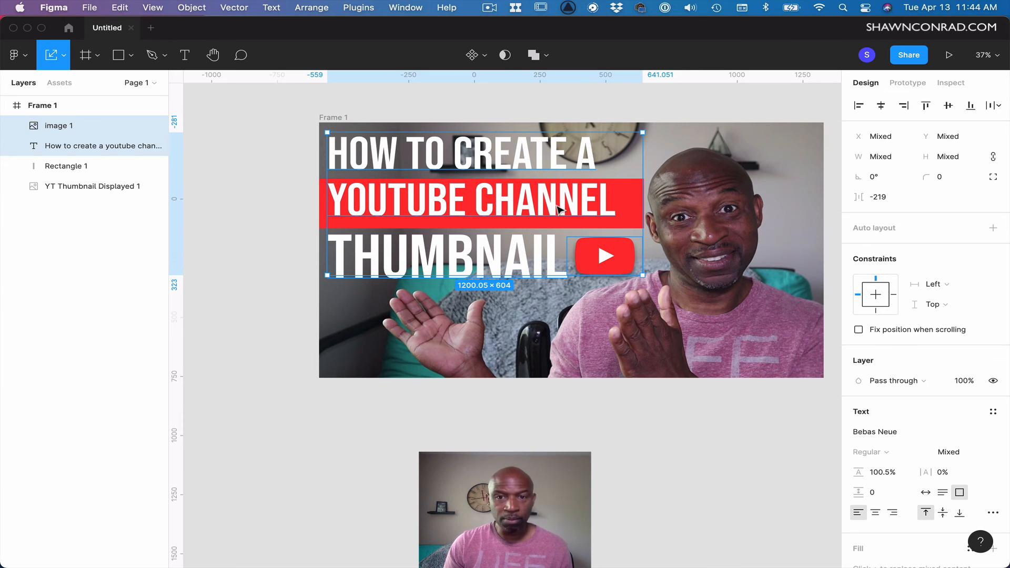
left_click_drag(561, 211, 568, 213)
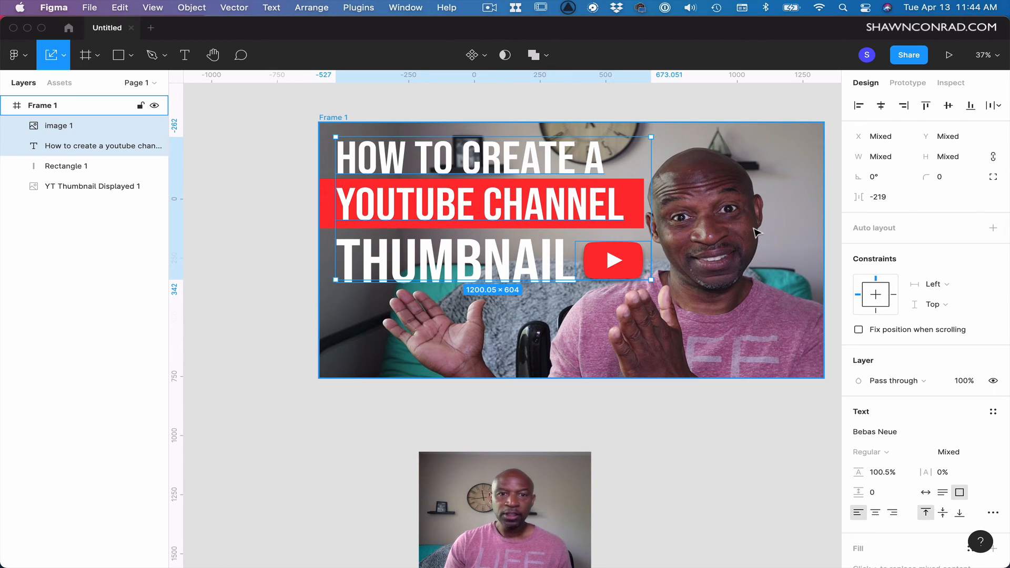
Shorten the red highlight bar from its right edge to about 1258 × 210 so it fits the YOUTUBE CHANNEL line.
key("Escape")
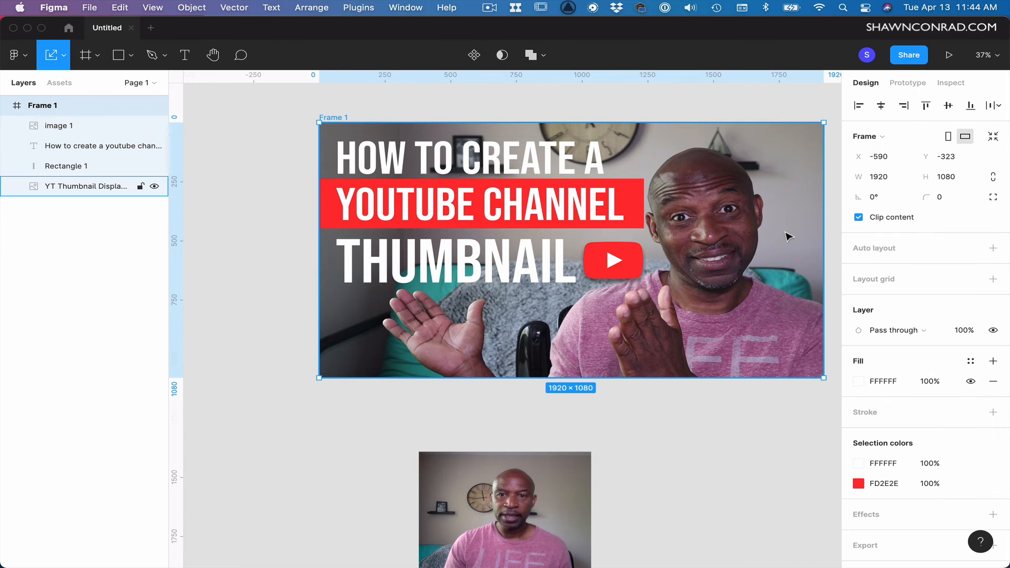
left_click(641, 207)
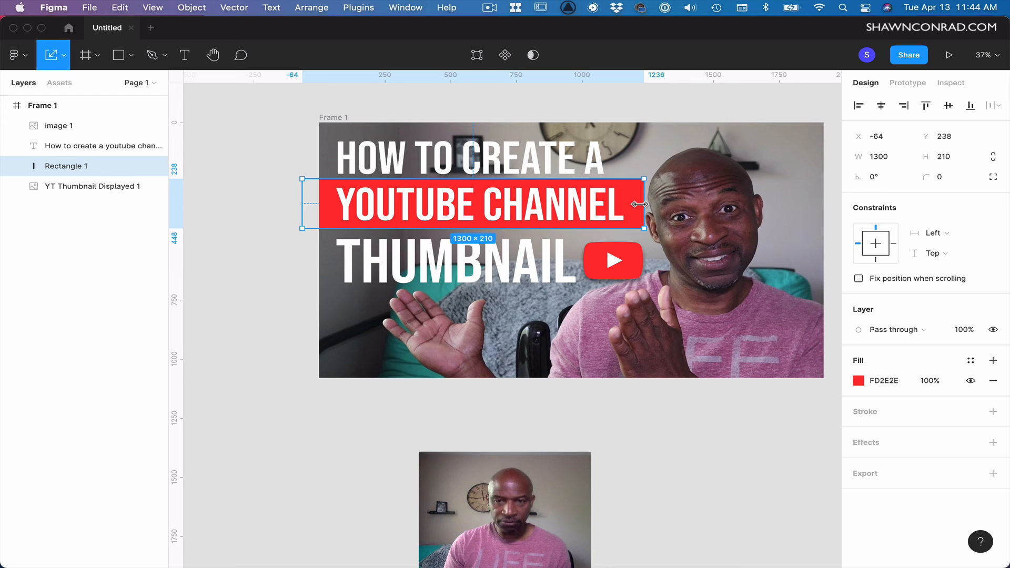
key("v")
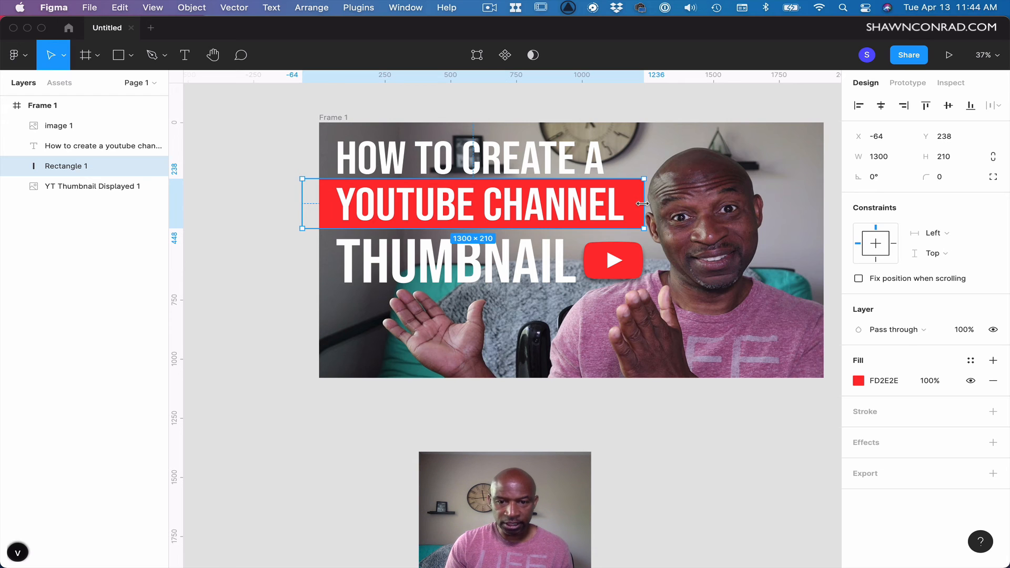
left_click_drag(643, 204, 633, 204)
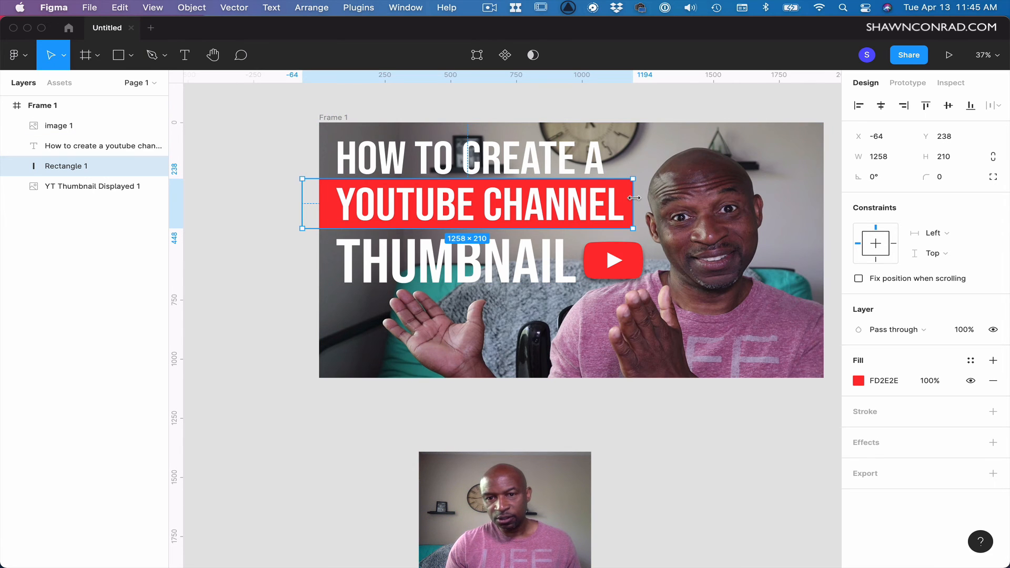
left_click_drag(634, 198, 632, 197)
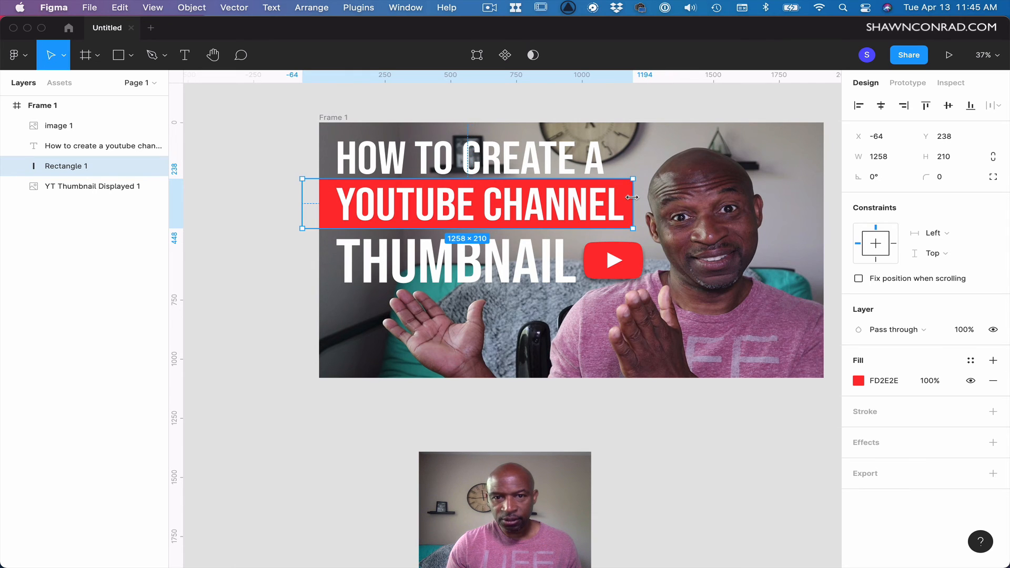
left_click(620, 426)
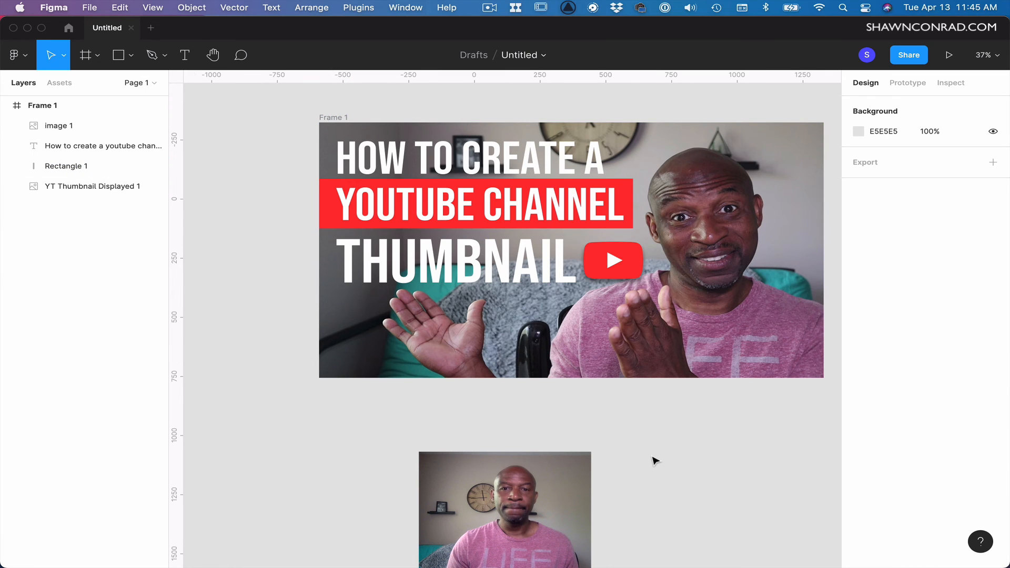
Select the logo, title and red bar together and nudge the group up and to the left.
left_click(613, 271)
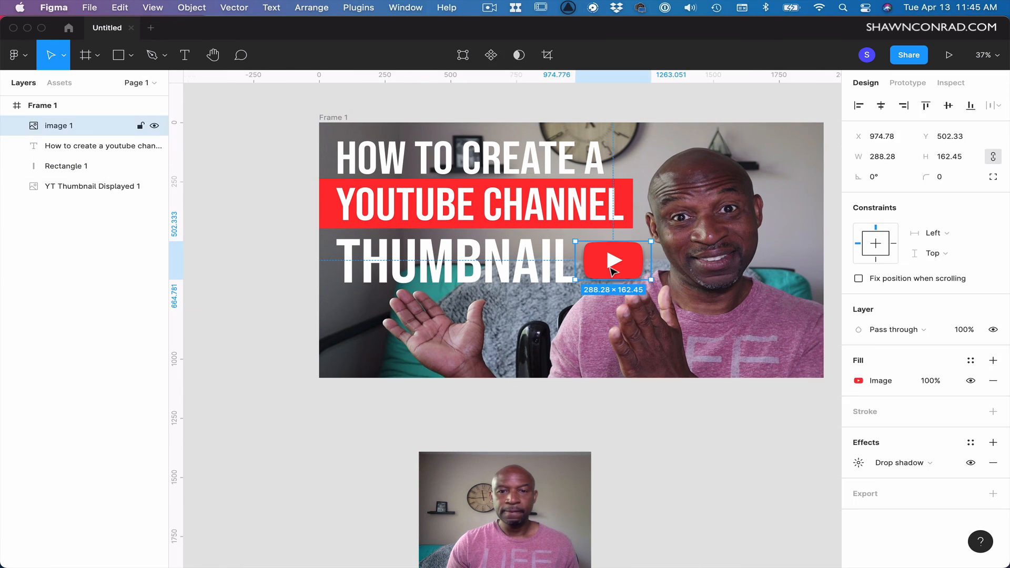
left_click(532, 220, "shift")
left_click(532, 217, "shift")
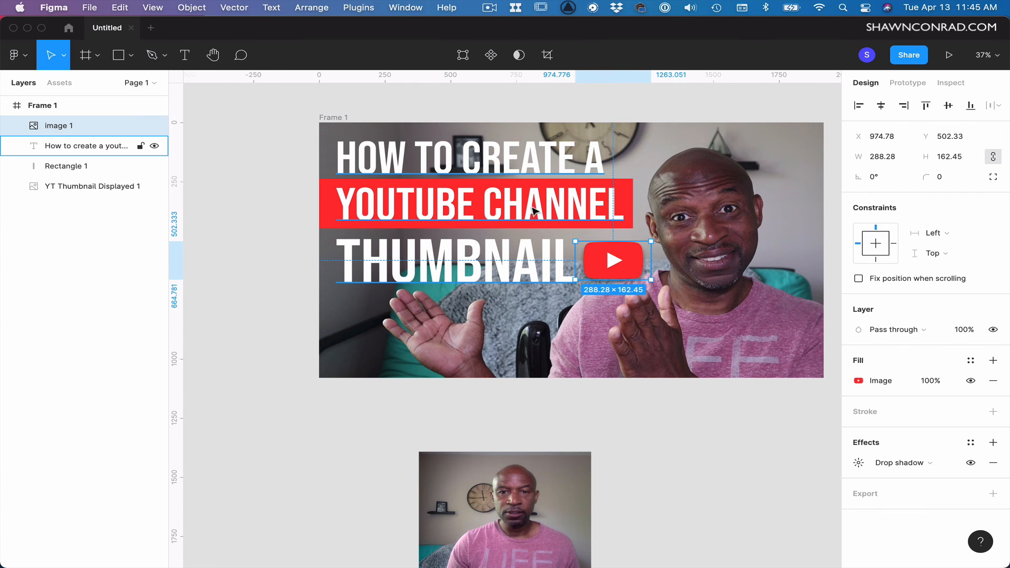
left_click(632, 210)
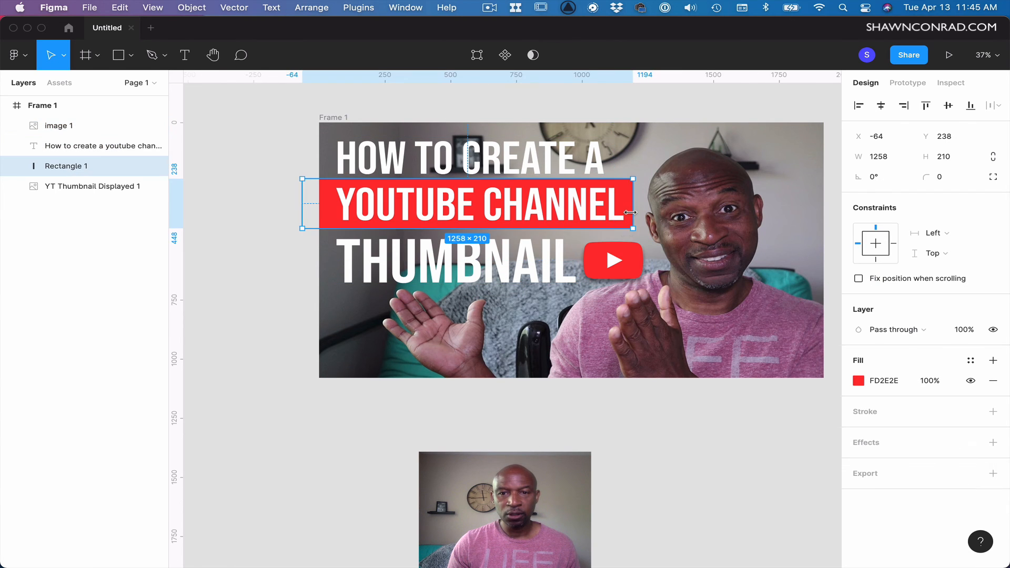
left_click(622, 273, "shift")
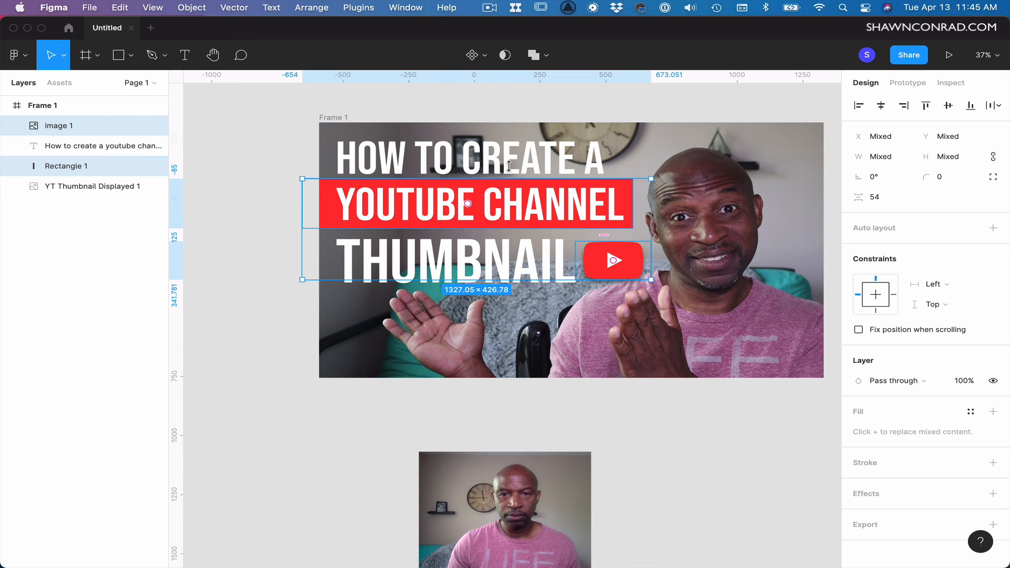
left_click(540, 180, "shift")
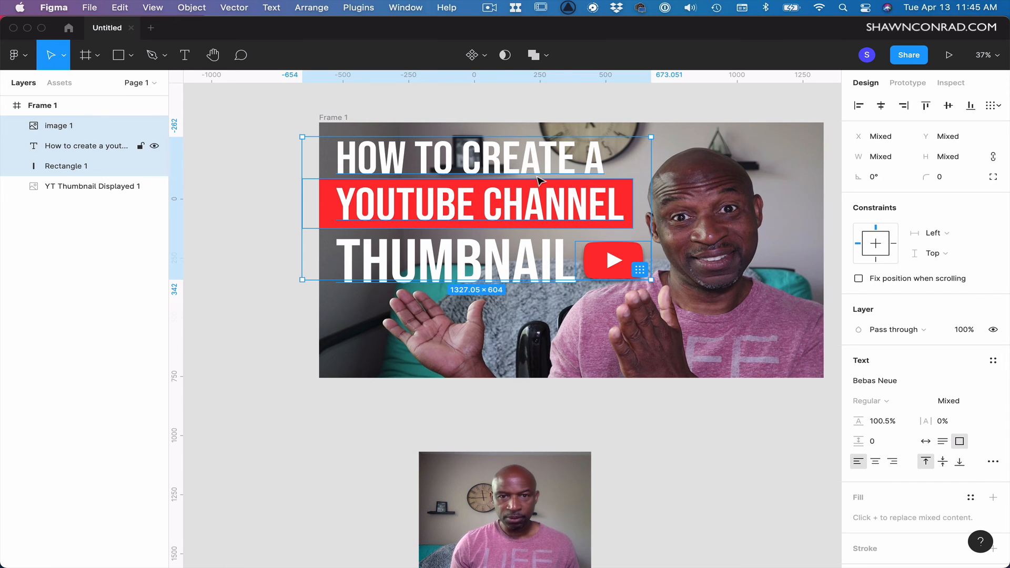
key("shift+Left")
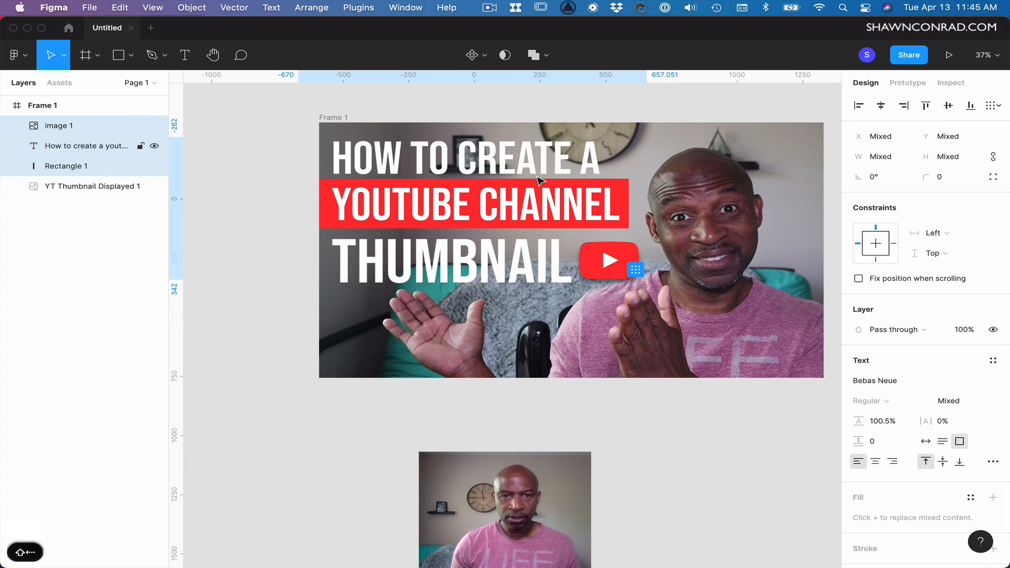
key("shift+Left")
key("shift+Up")
key("shift+Up")
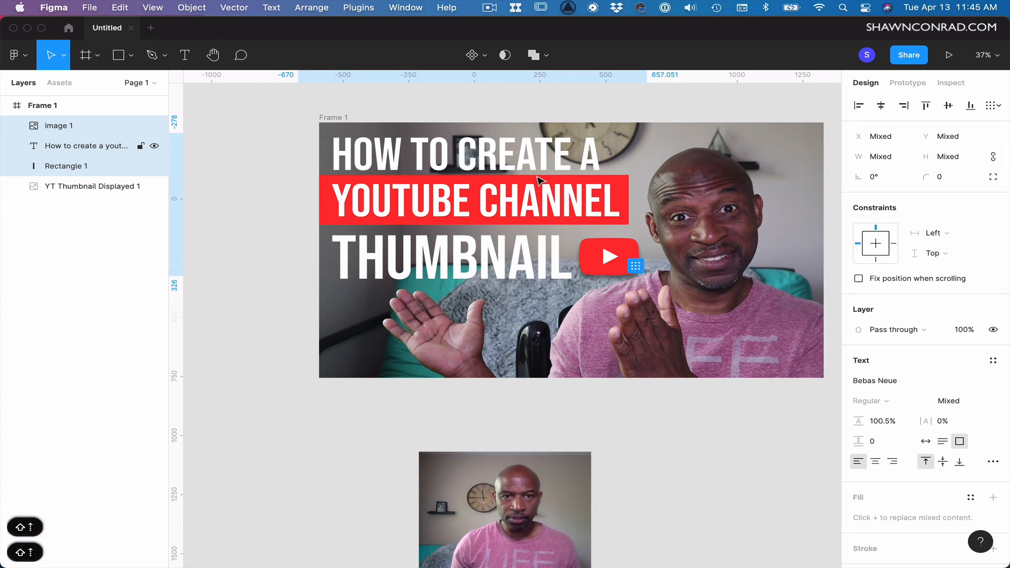
key("shift+Left")
key("shift+Right")
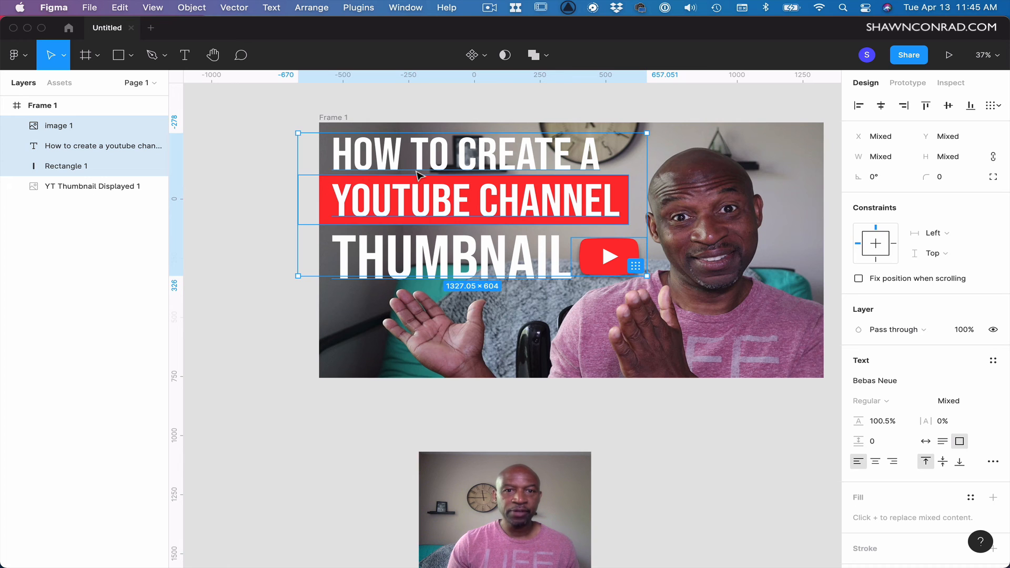
left_click(236, 112)
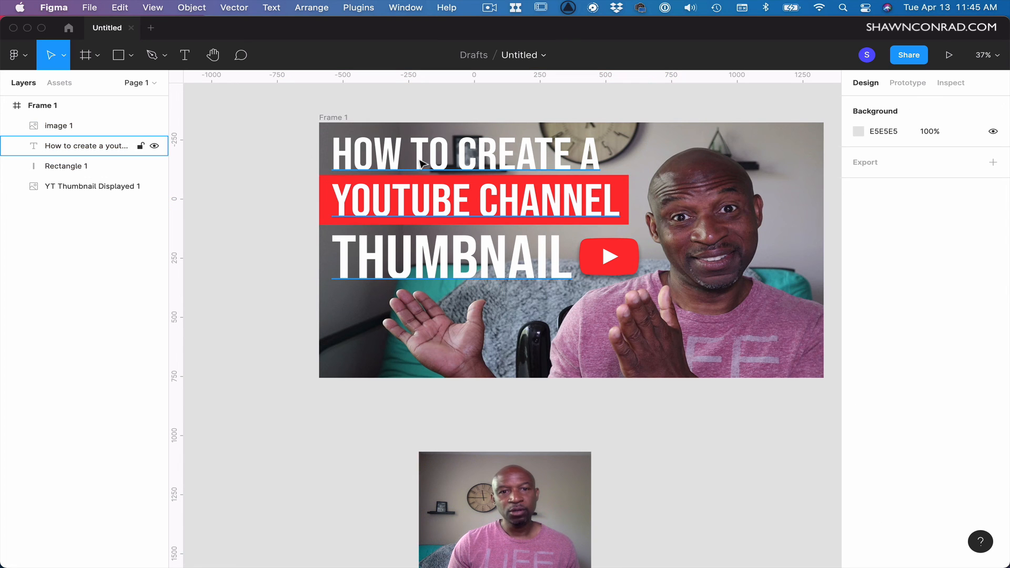
Reselect the logo, title and rectangle layers and fine-tune their position slightly upward.
left_click(62, 127)
left_click(82, 147, "shift")
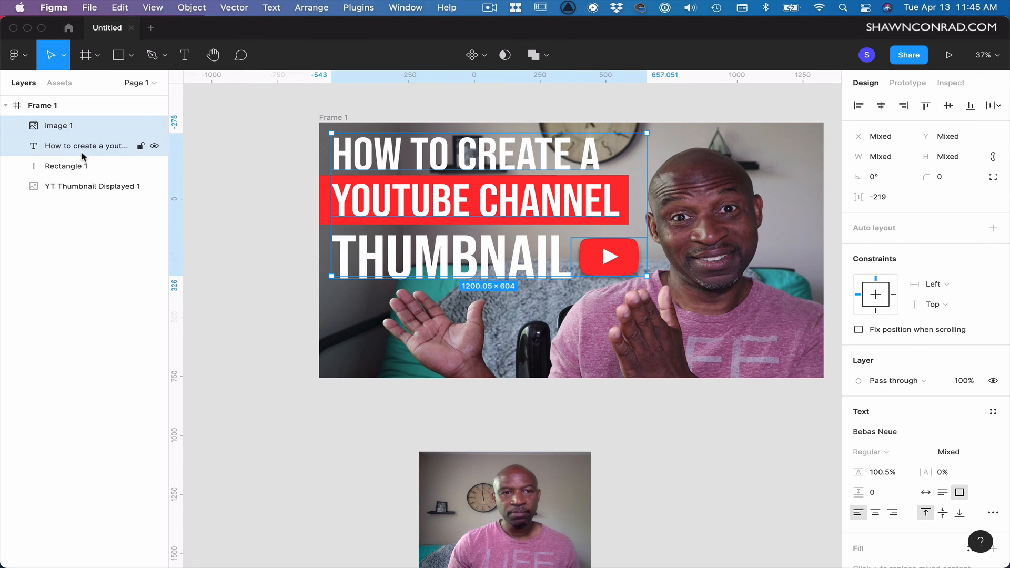
left_click(79, 172, "shift")
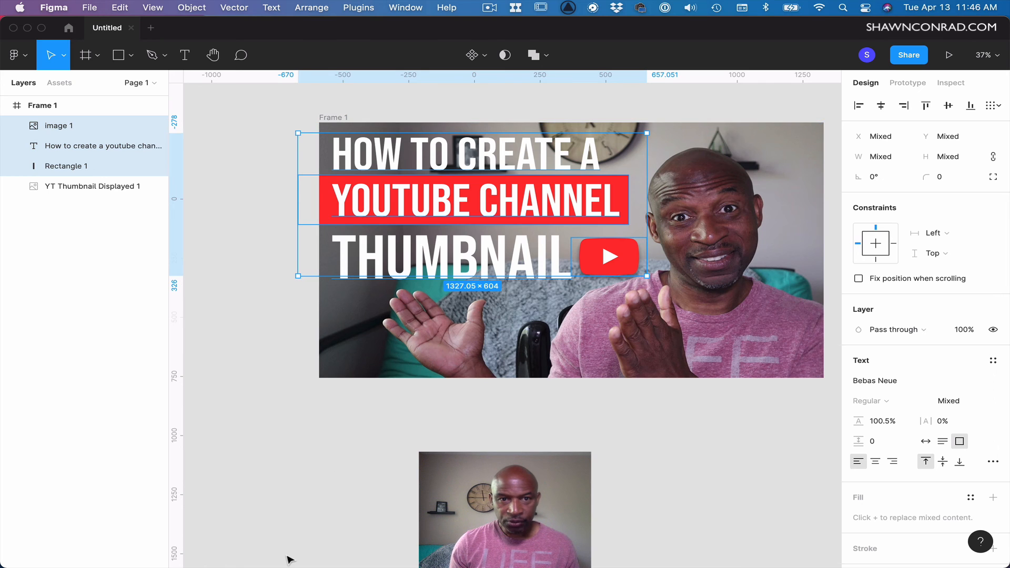
key("Right")
key("Right")
key("Right")
key("Right")
key("Left")
key("Left")
key("Left")
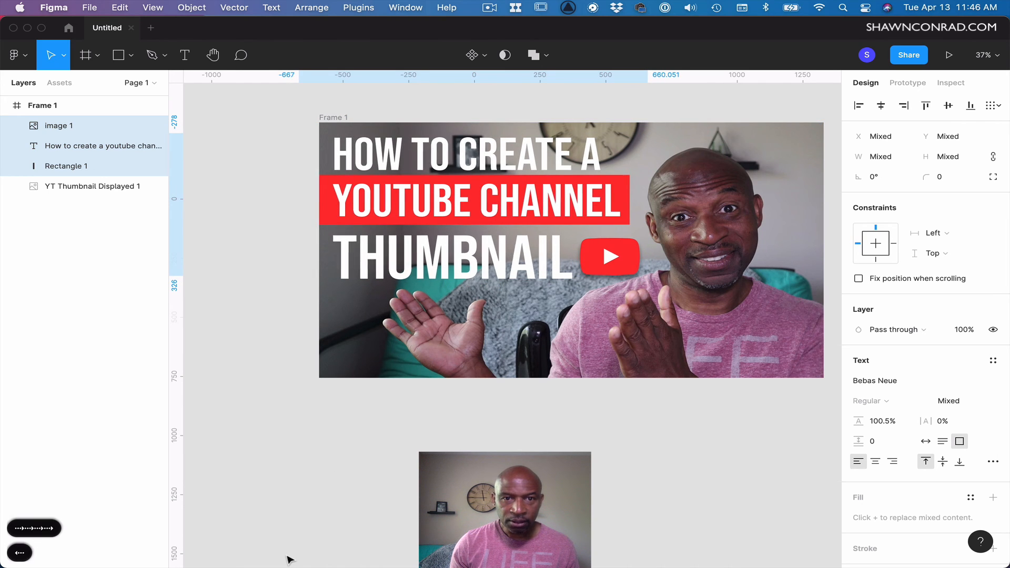
key("Up")
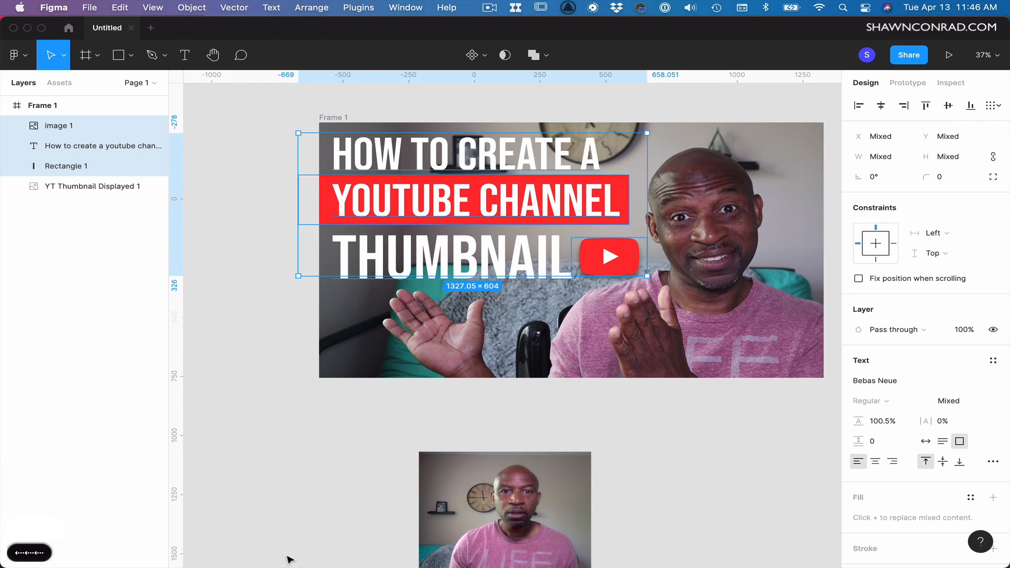
key("Up")
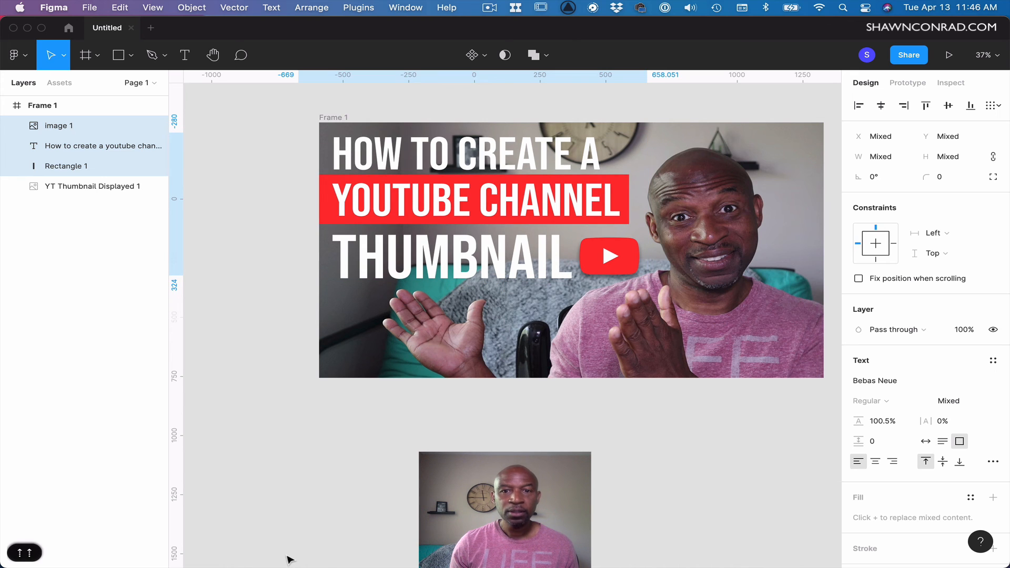
left_click(659, 479)
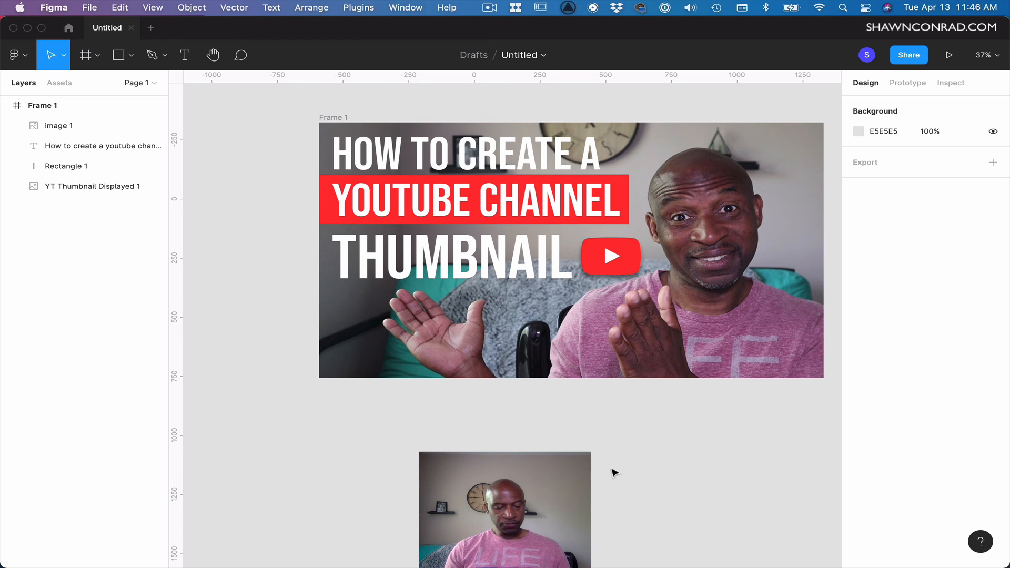
Zoom to fit and rename the frame to "Youtube Thumbnail".
key("shift+1")
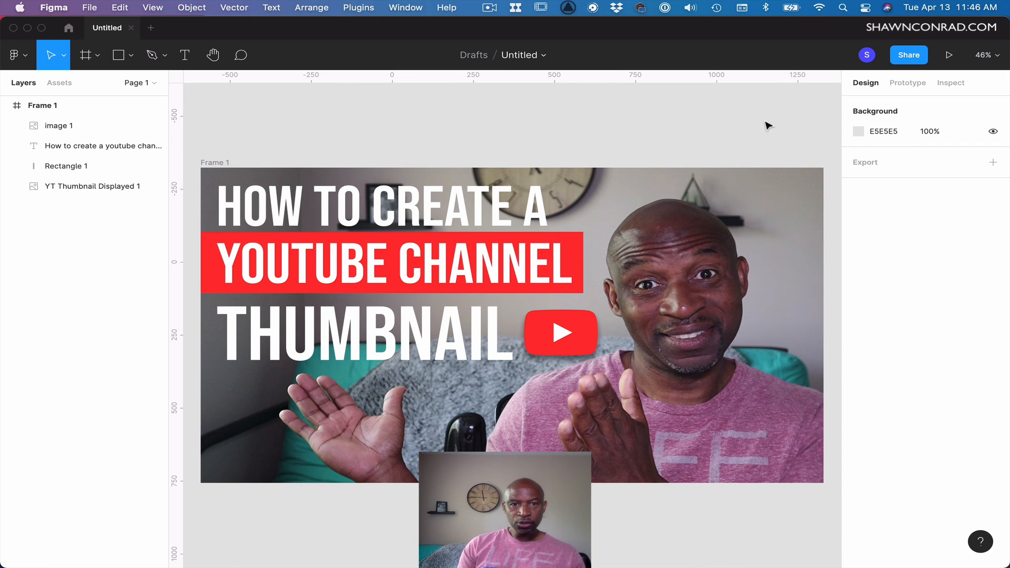
left_click(218, 163)
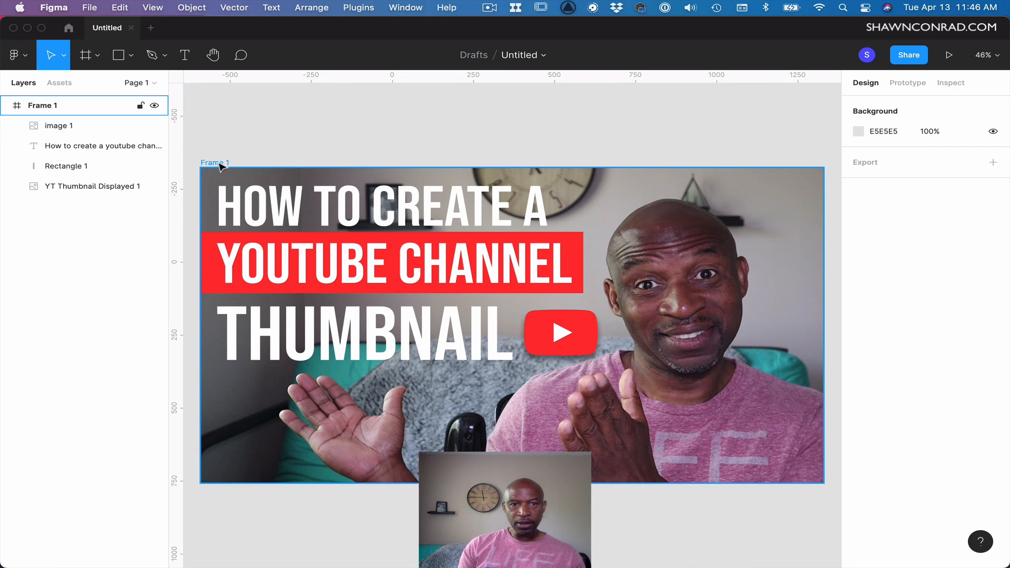
double_click(48, 107)
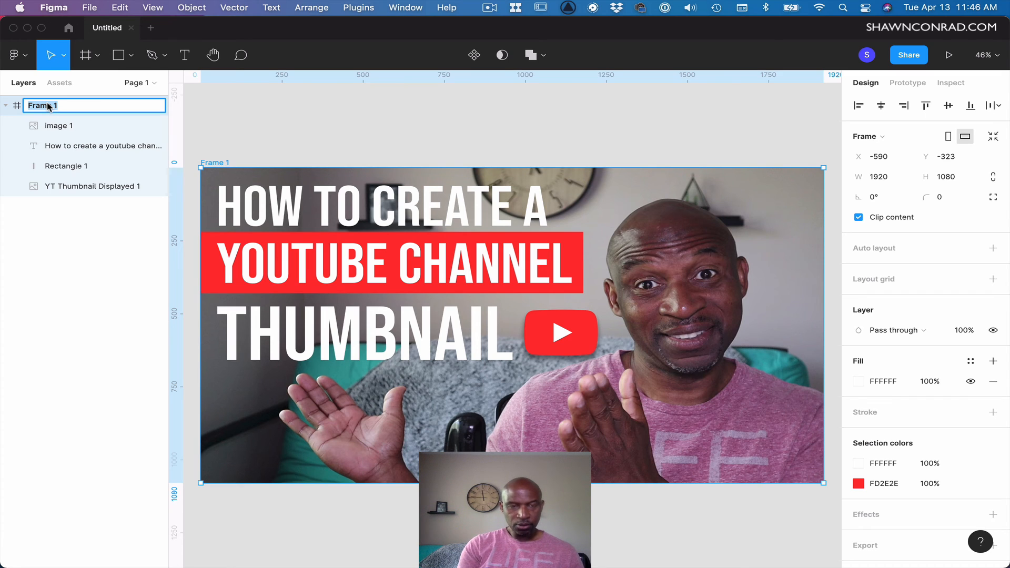
type("YOu")
key("BackSpace")
key("BackSpace")
type("ou")
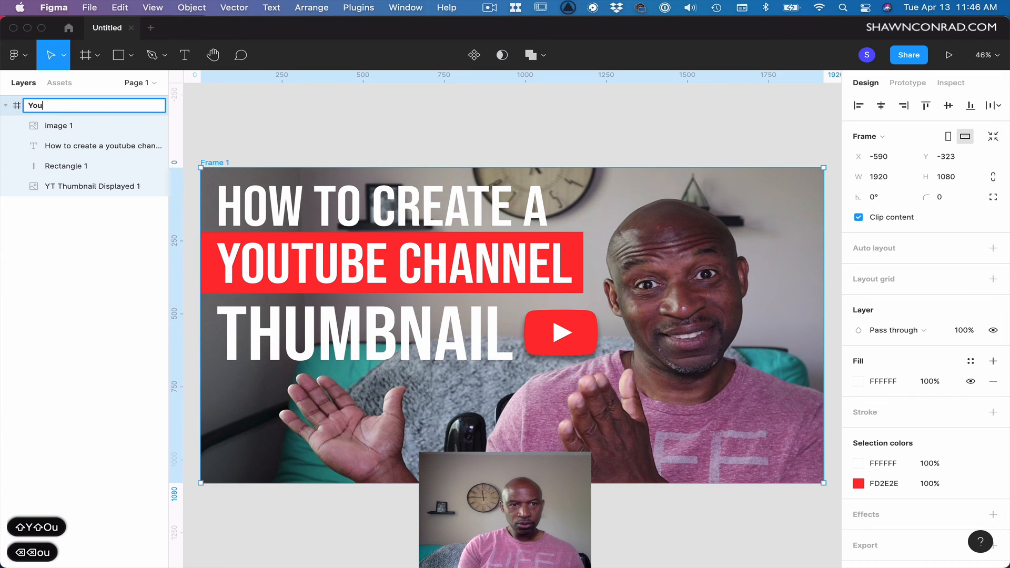
type("tube Th")
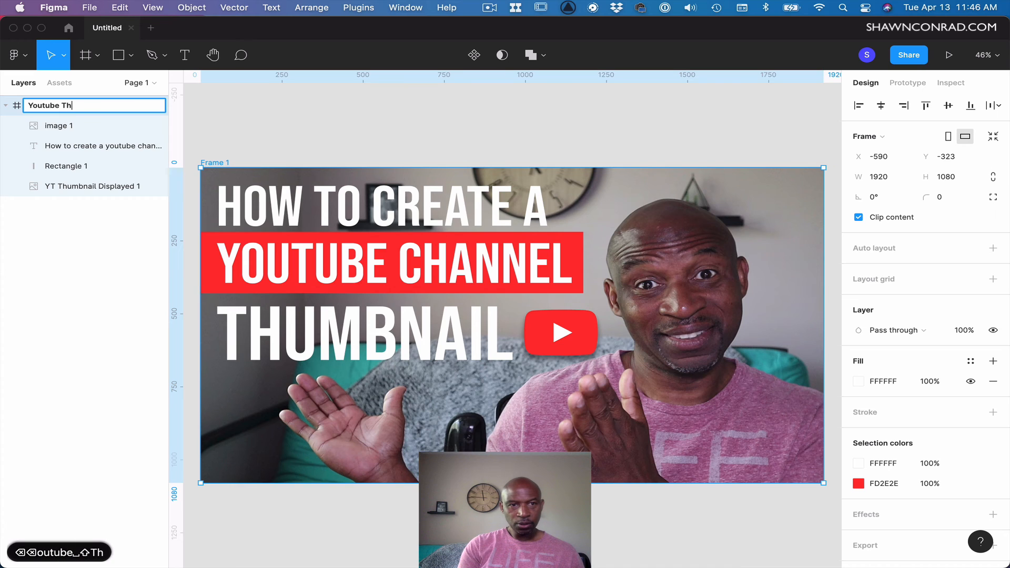
type("umbnail")
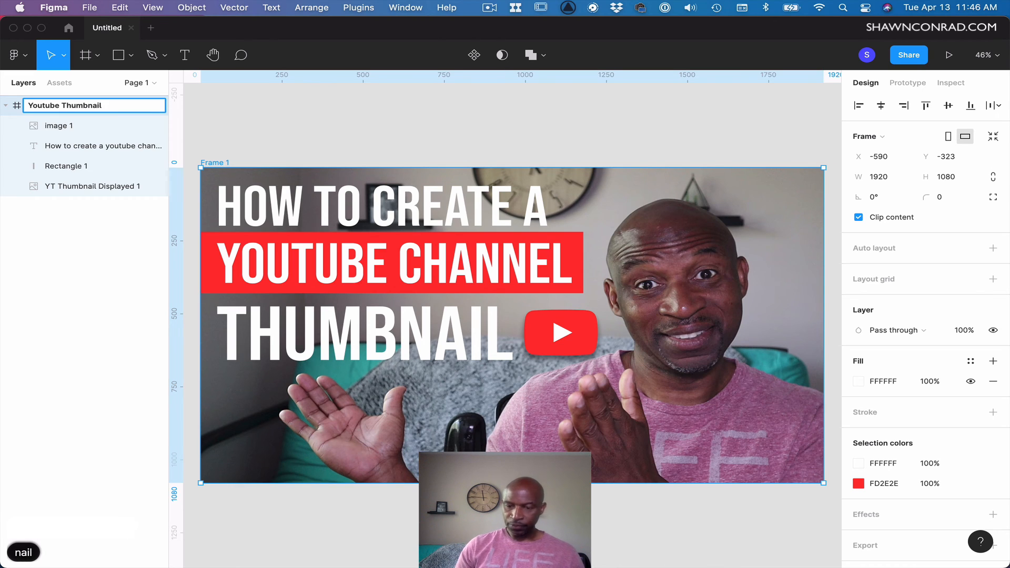
key("Return")
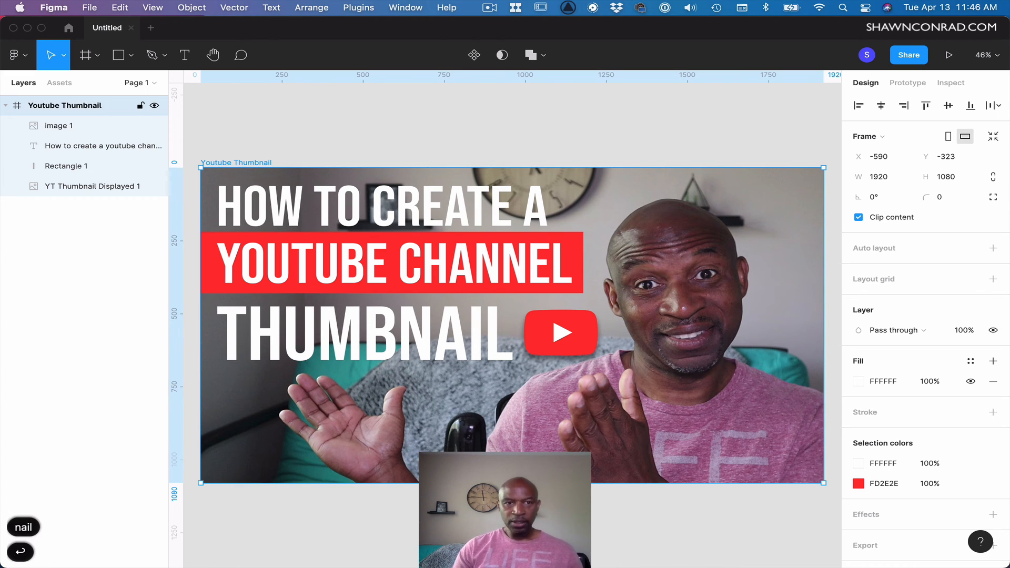
Add an export setting to the frame and set its format to JPG.
left_click(870, 548)
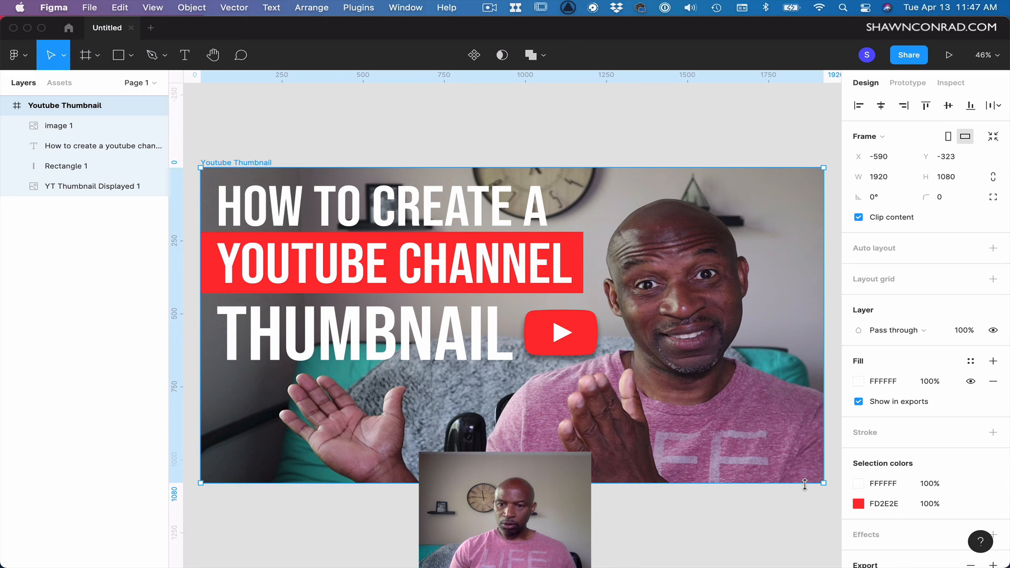
scroll(893, 516, "down", 5)
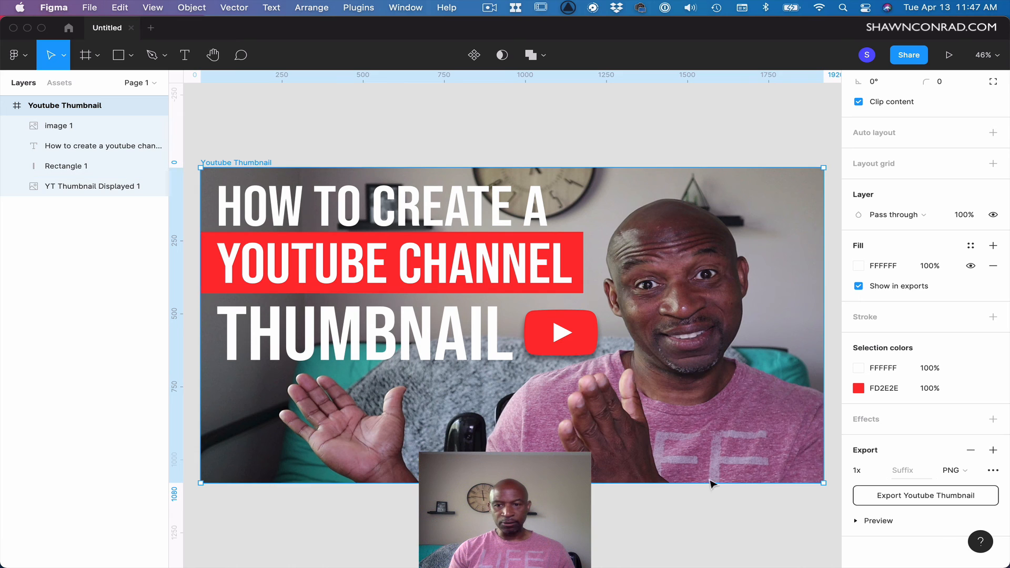
left_click(953, 469)
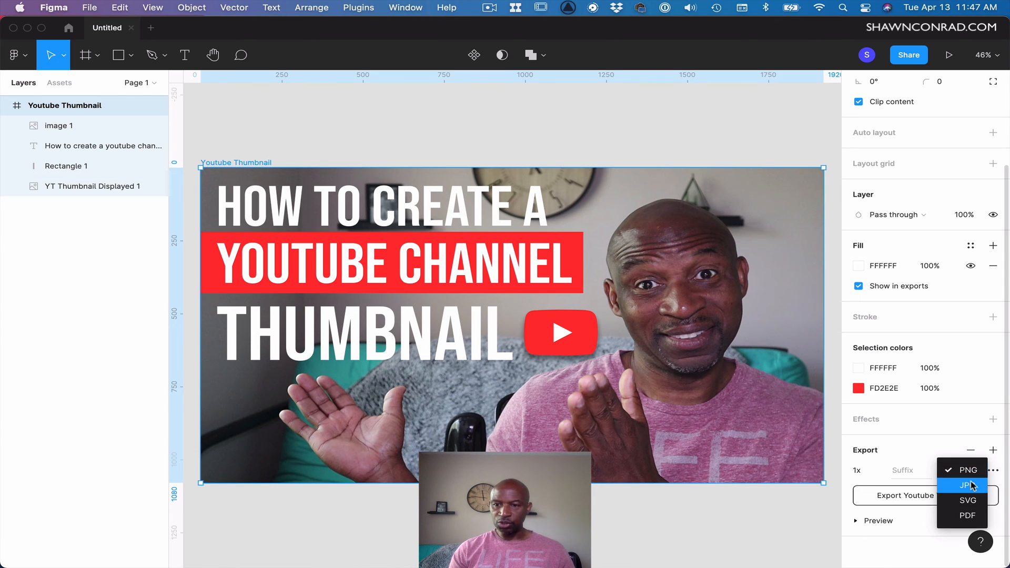
left_click(972, 485)
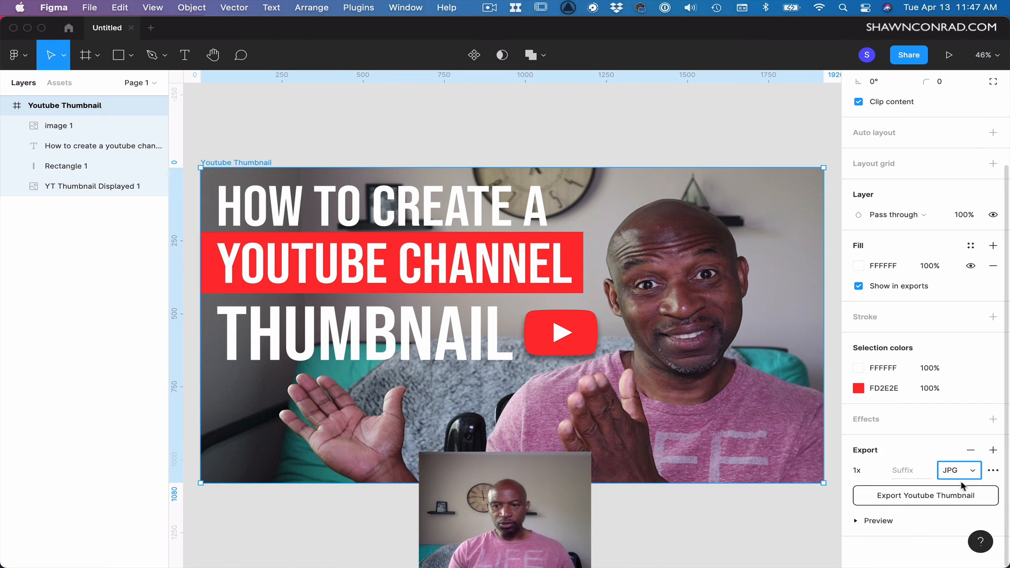
Export the frame to the Desktop as "Youtube Thumbnail final.jpg".
left_click(906, 502)
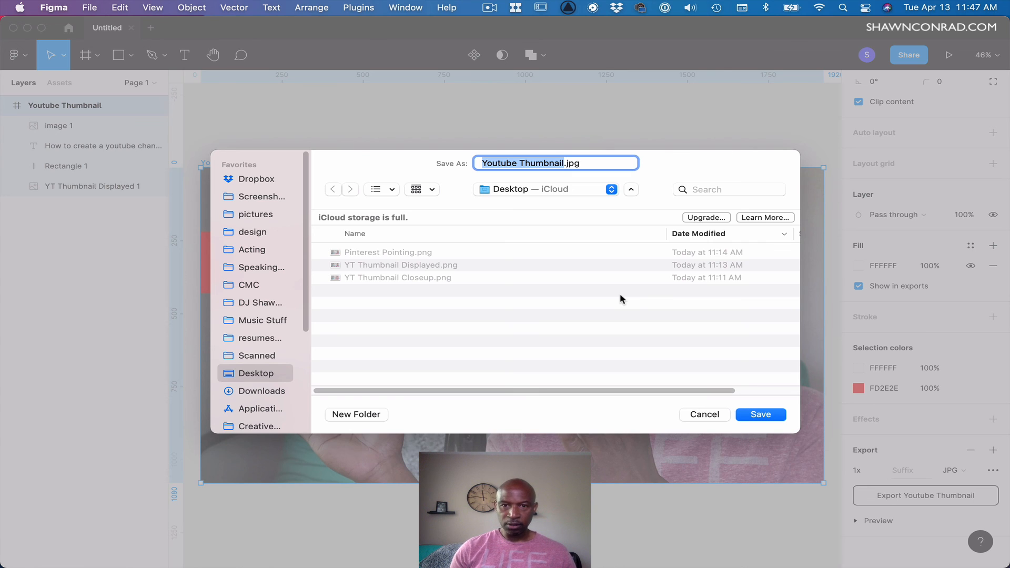
key("Right")
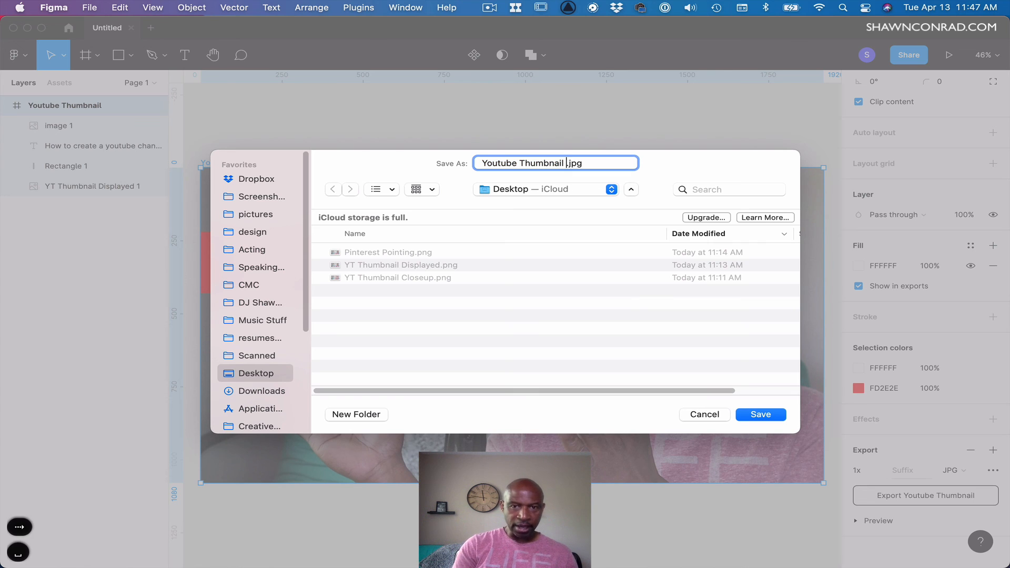
type("final")
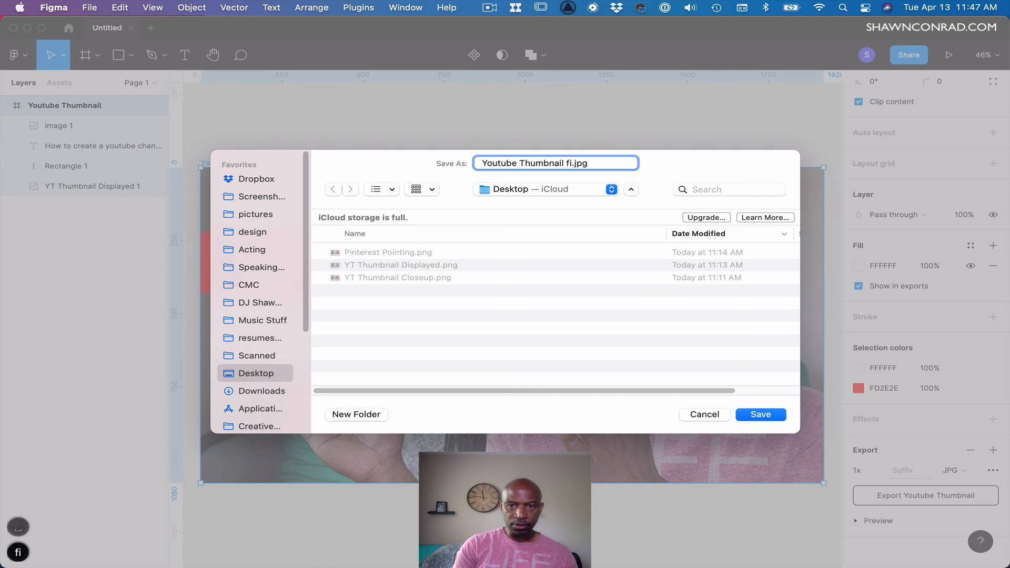
key("Return")
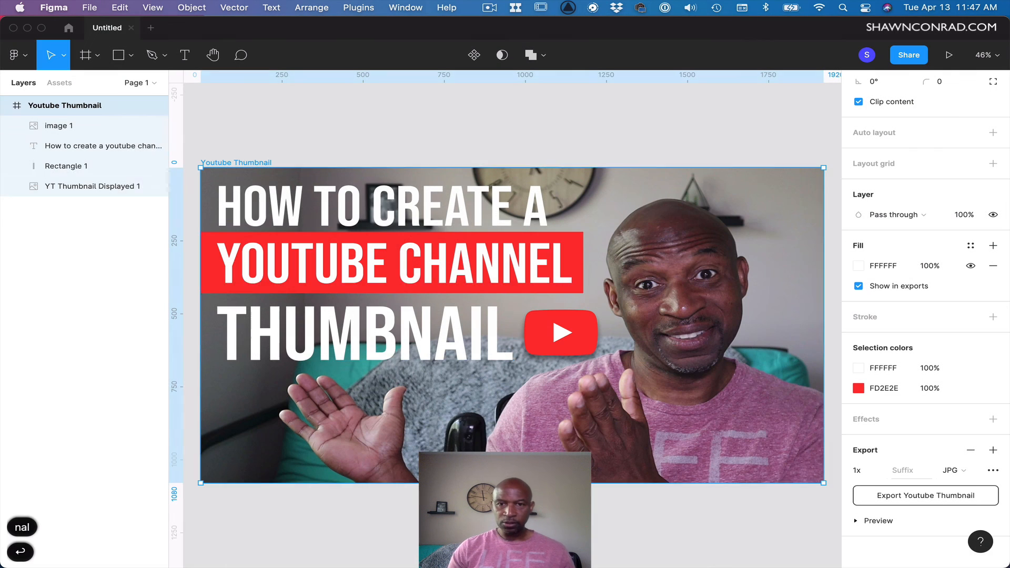
Switch to Finder and open the exported Youtube Thumbnail final.jpg from the Desktop in Preview to review it.
left_click(631, 132)
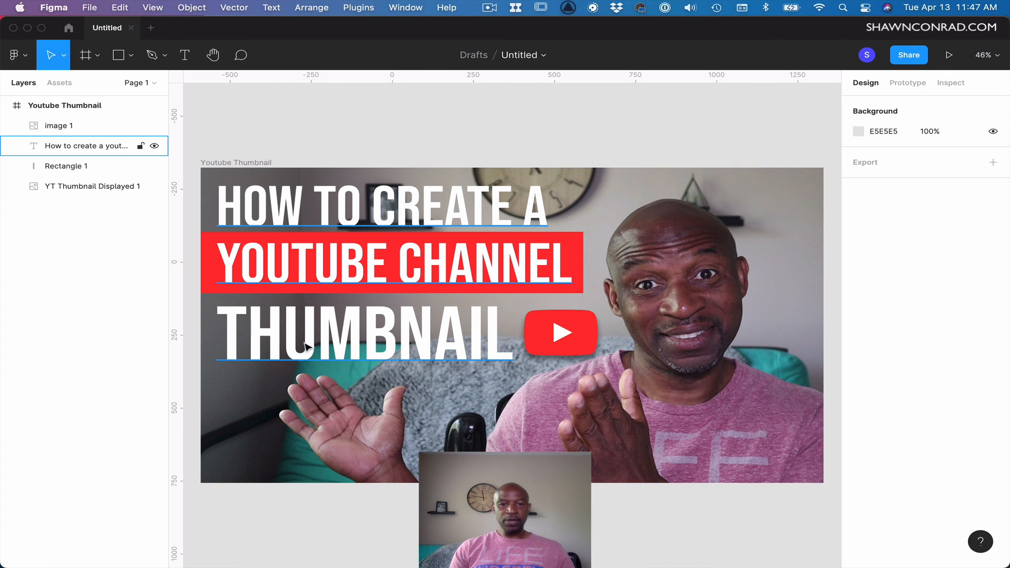
mouse_move(139, 544)
left_click(99, 544)
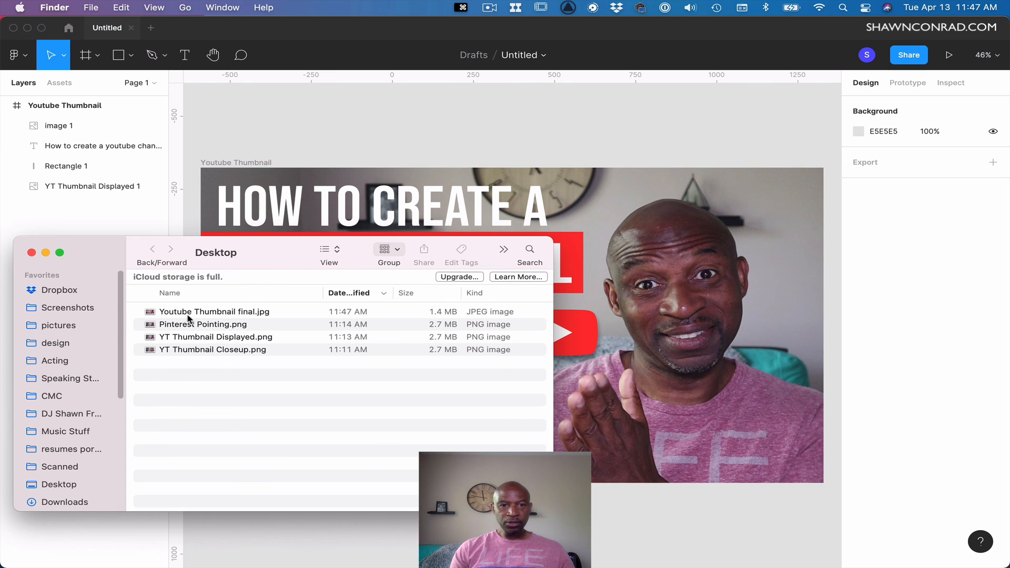
double_click(188, 314)
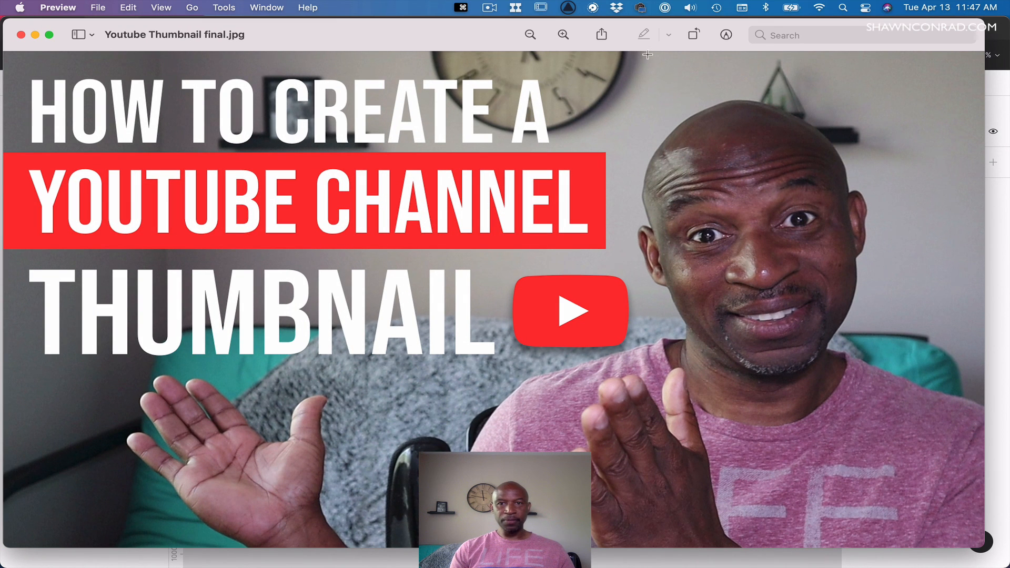
left_click_drag(398, 40, 409, 43)
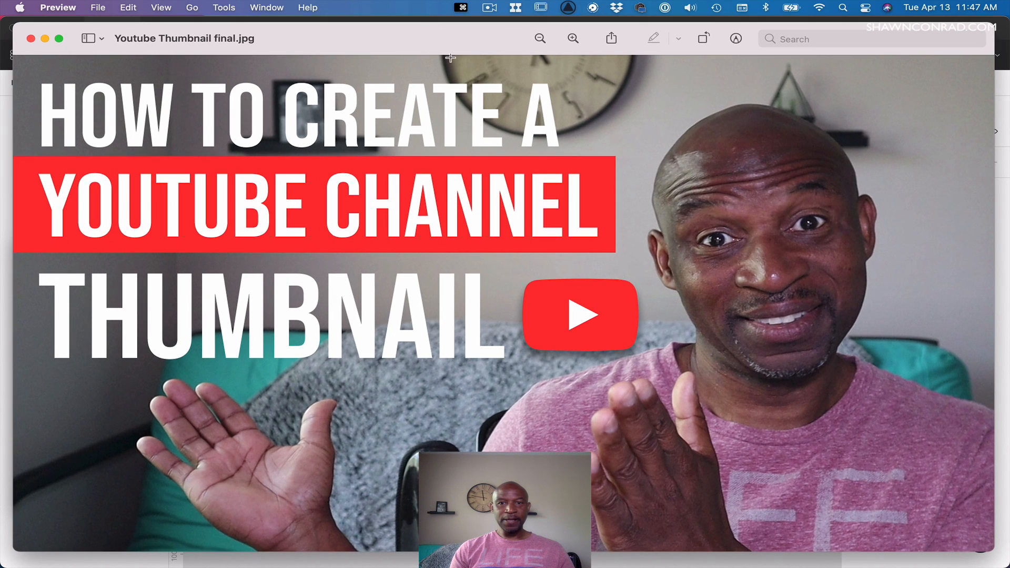